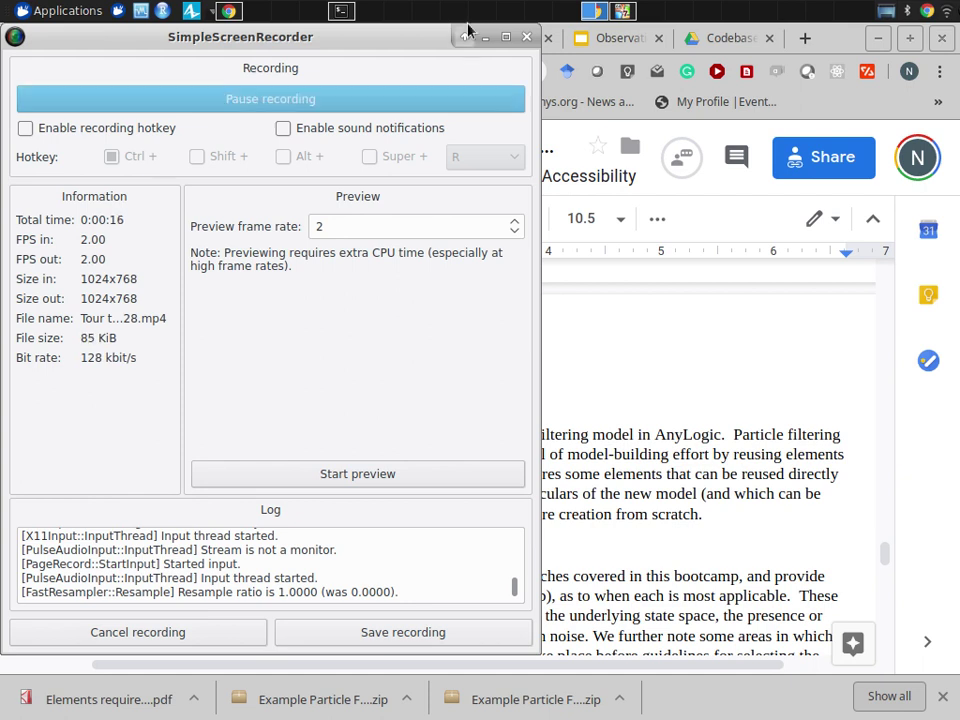
Bring the Chrome window showing the 2019 Provisional Schedule document to the front.
{"action": "left_click", "coordinate": [712, 278]}
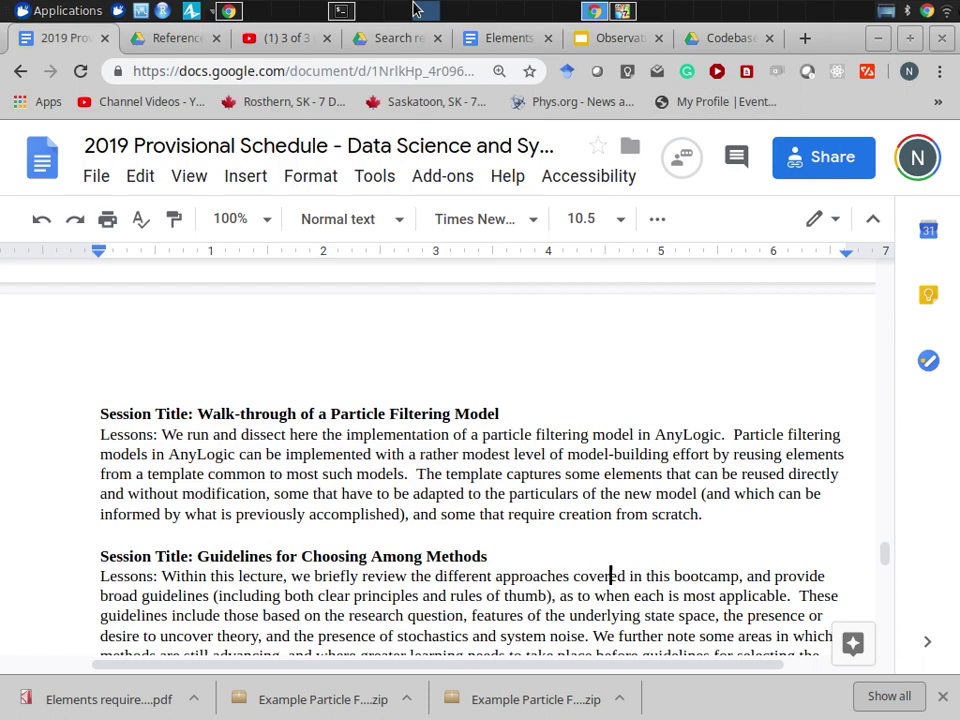
Switch to the browser tab with the 'Elements required…' particle filter document.
{"action": "left_click", "coordinate": [492, 40]}
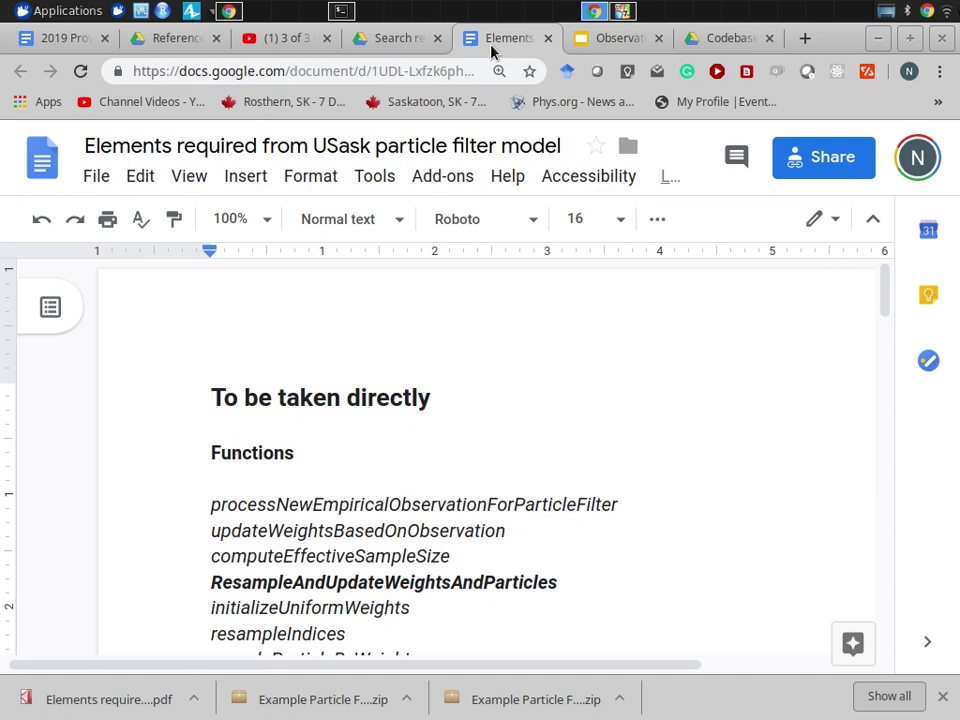
Read down through the Functions list and jump to the document's end.
{"action": "key", "text": "Down"}
{"action": "key", "text": "Down"}
{"action": "key", "text": "Down"}
{"action": "key", "text": "Down"}
{"action": "key", "text": "Down"}
{"action": "key", "text": "Down"}
{"action": "key", "text": "Down"}
{"action": "key", "text": "Down"}
{"action": "key", "text": "Down"}
{"action": "key", "text": "Down"}
{"action": "key", "text": "Down"}
{"action": "key", "text": "Down"}
{"action": "key", "text": "Down"}
{"action": "key", "text": "Down"}
{"action": "key", "text": "Down"}
{"action": "key", "text": "Down"}
{"action": "key", "text": "Down"}
{"action": "key", "text": "Down"}
{"action": "key", "text": "Down"}
{"action": "key", "text": "Down"}
{"action": "key", "text": "Down"}
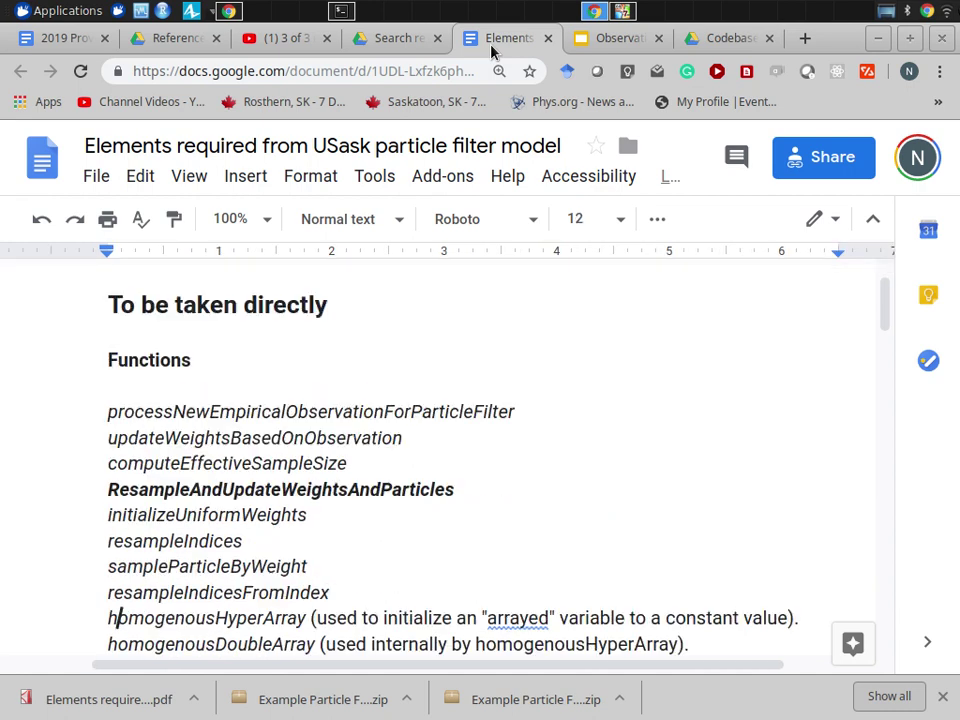
{"action": "key", "text": "Down"}
{"action": "key", "text": "Down"}
{"action": "key", "text": "Down"}
{"action": "key", "text": "Down"}
{"action": "key", "text": "Down"}
{"action": "key", "text": "Down"}
{"action": "key", "text": "Up"}
{"action": "key", "text": "Up"}
{"action": "key", "text": "Up"}
{"action": "key", "text": "Up"}
{"action": "key", "text": "Up"}
{"action": "key", "text": "Up"}
{"action": "key", "text": "Up"}
{"action": "key", "text": "Up"}
{"action": "key", "text": "Up"}
{"action": "key", "text": "Up"}
{"action": "key", "text": "Up"}
{"action": "key", "text": "Up"}
{"action": "key", "text": "Up"}
{"action": "key", "text": "Up"}
{"action": "key", "text": "Up"}
{"action": "key", "text": "Up"}
{"action": "key", "text": "Up"}
{"action": "key", "text": "Up"}
{"action": "key", "text": "Up"}
{"action": "key", "text": "Up"}
{"action": "key", "text": "Up"}
{"action": "key", "text": "Up"}
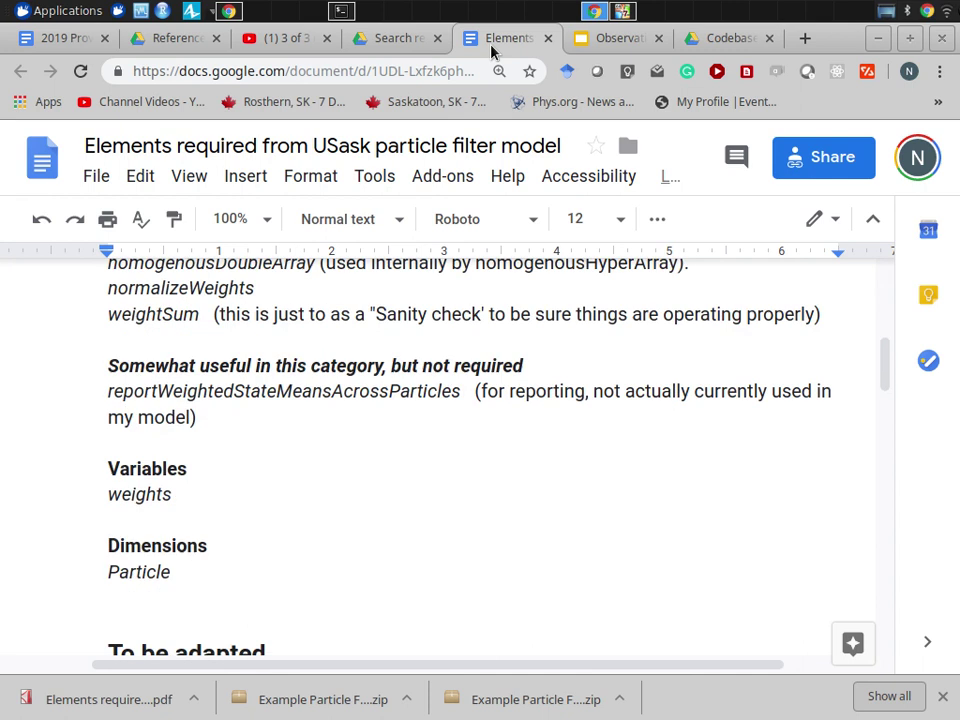
{"action": "key", "text": "Up"}
{"action": "key", "text": "Up"}
{"action": "key", "text": "Up"}
{"action": "key", "text": "Up"}
{"action": "key", "text": "Up"}
{"action": "key", "text": "Up"}
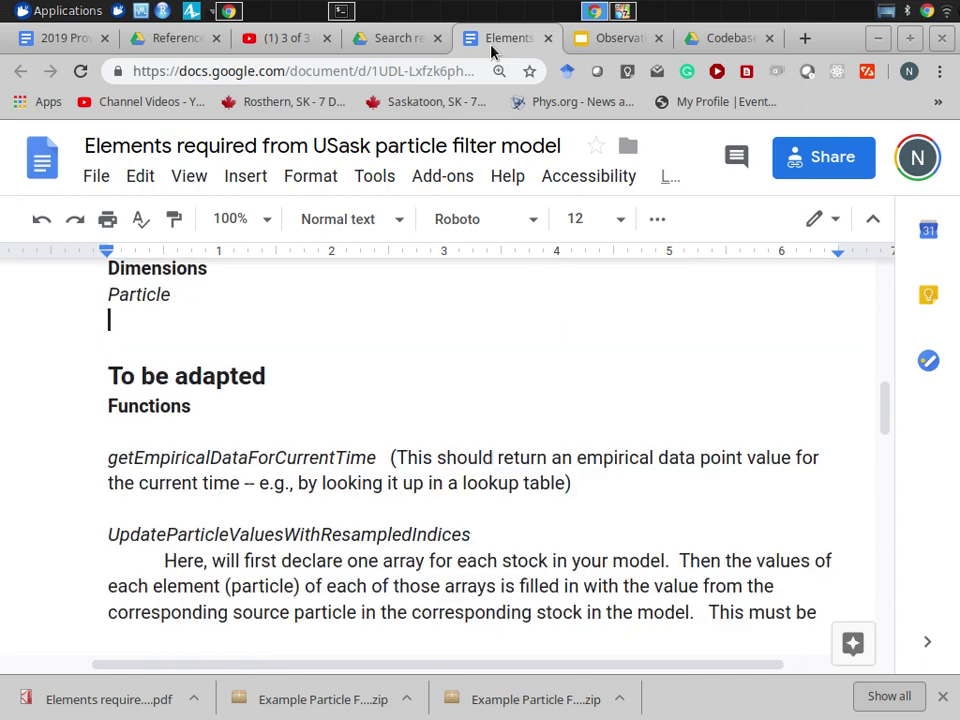
{"action": "key", "text": "Down"}
Page back up through the elements list to the top, then switch to AnyLogic.
{"action": "key", "text": "Down"}
{"action": "key", "text": "Down"}
{"action": "key", "text": "Down"}
{"action": "key", "text": "Down"}
{"action": "key", "text": "Down"}
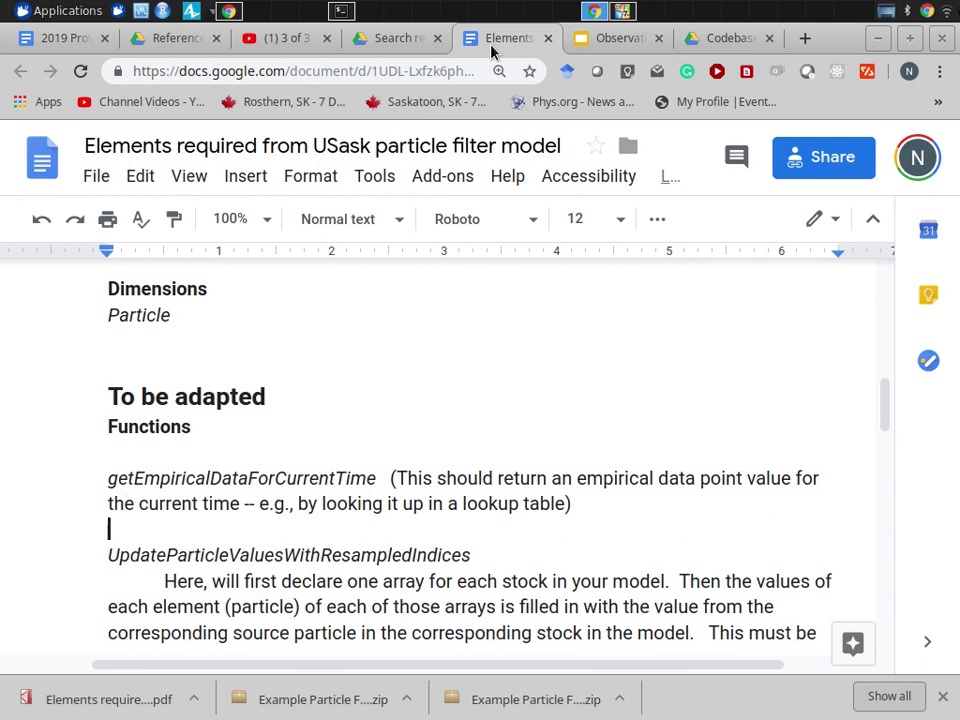
{"action": "key", "text": "ctrl+End"}
{"action": "key", "text": "Down"}
{"action": "key", "text": "Down"}
{"action": "key", "text": "Up"}
{"action": "key", "text": "Up"}
{"action": "key", "text": "Page_Up"}
{"action": "key", "text": "Page_Up"}
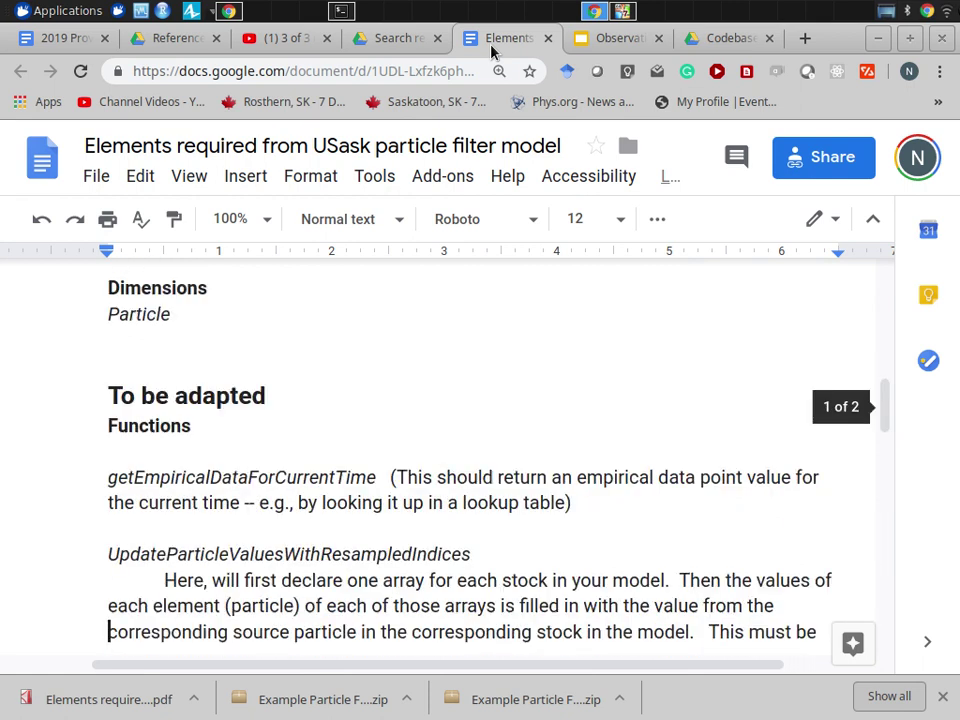
{"action": "key", "text": "Page_Up"}
{"action": "key", "text": "Page_Up"}
{"action": "key", "text": "Page_Down"}
{"action": "key", "text": "Page_Up"}
{"action": "key", "text": "Page_Up"}
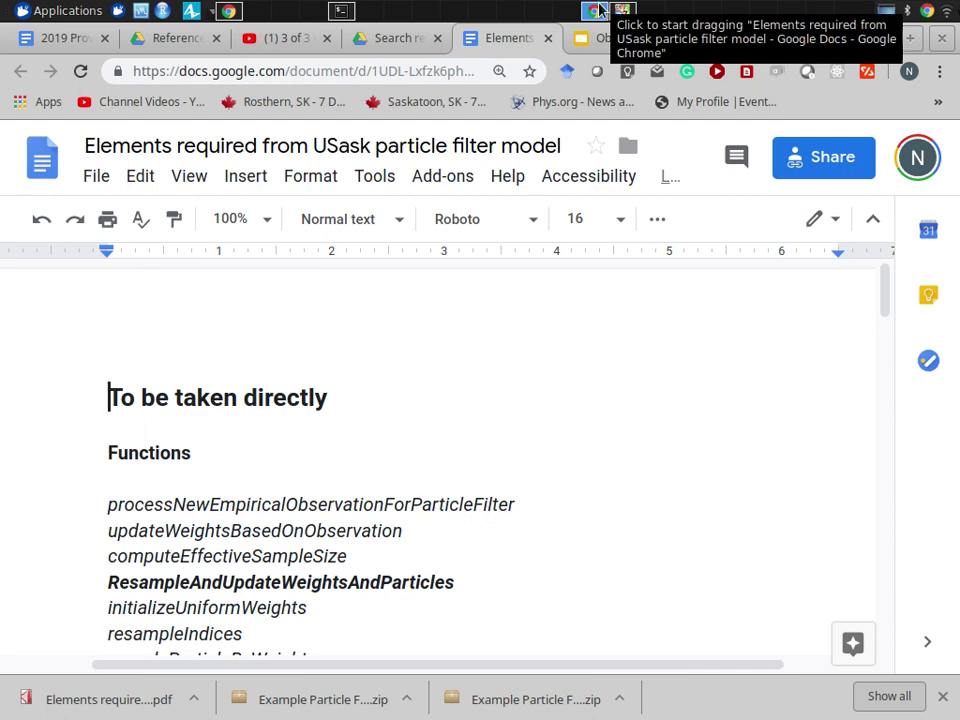
{"action": "key", "text": "alt+Tab"}
{"action": "key", "text": "alt+Tab"}
{"action": "key", "text": "alt+Tab"}
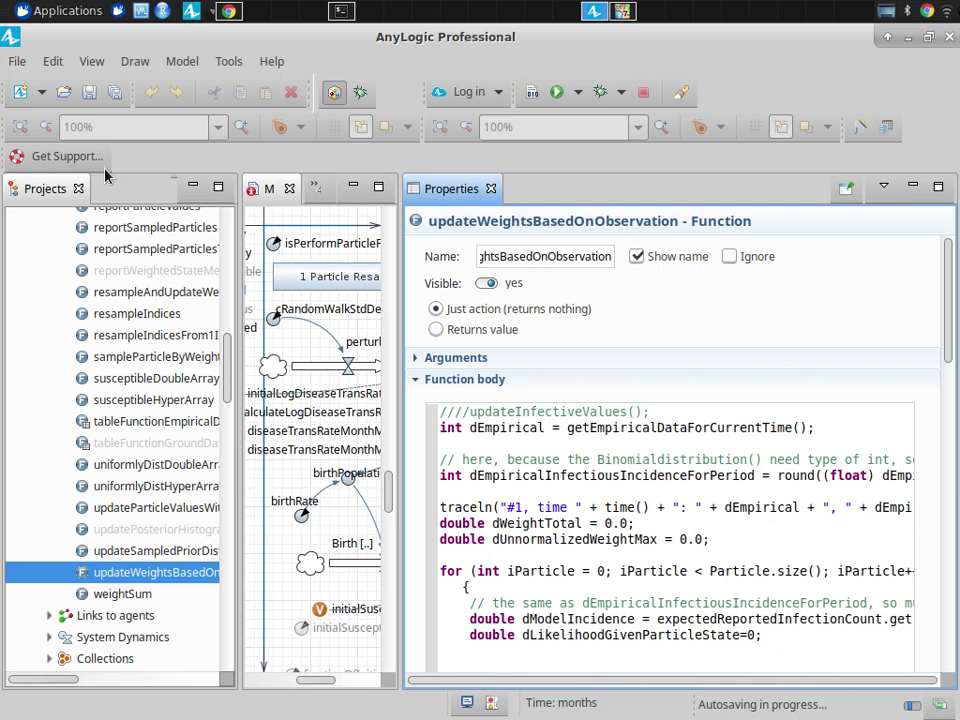
Close the aggregateModelFinal model from the Projects tree.
{"action": "left_click_drag", "start_coordinate": [226, 352], "coordinate": [226, 242]}
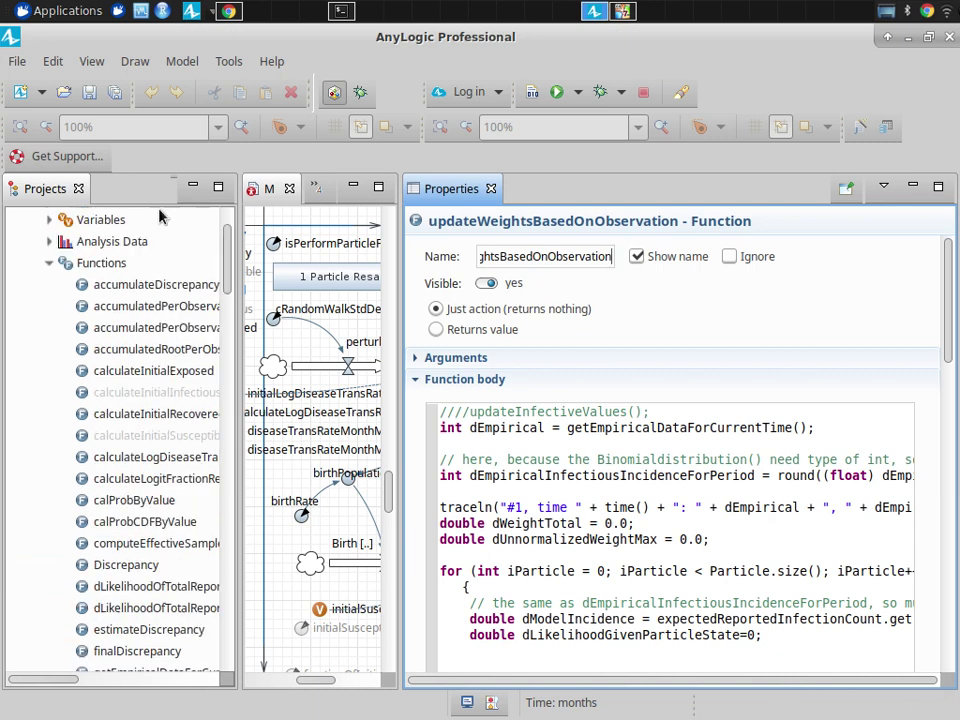
{"action": "scroll", "coordinate": [87, 268], "scroll_direction": "up", "scroll_amount": 2}
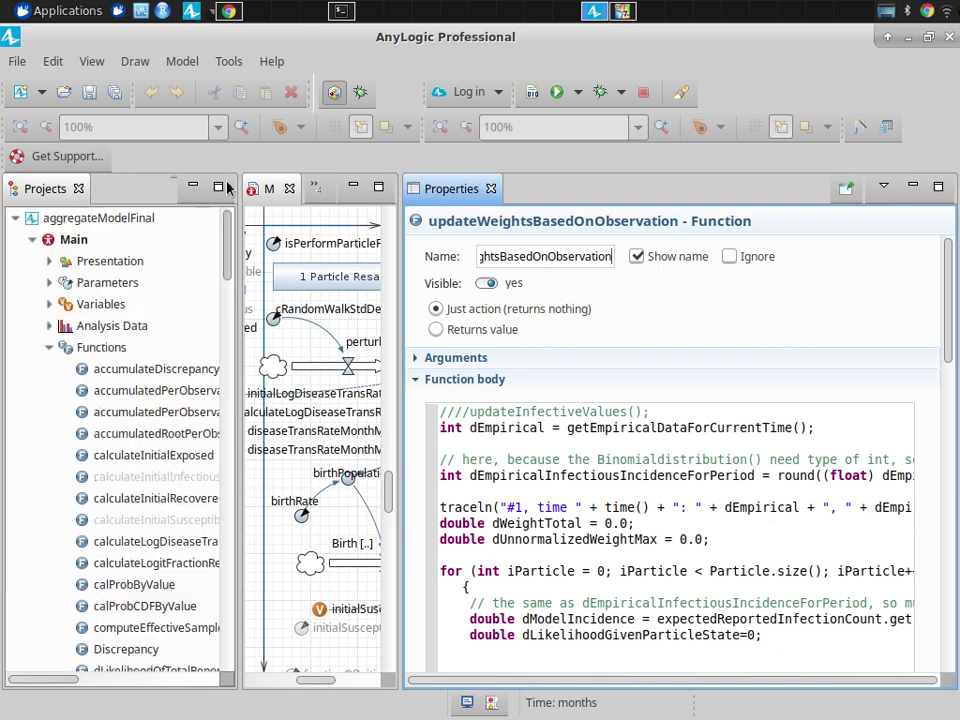
{"action": "right_click", "coordinate": [109, 222]}
{"action": "left_click", "coordinate": [172, 356]}
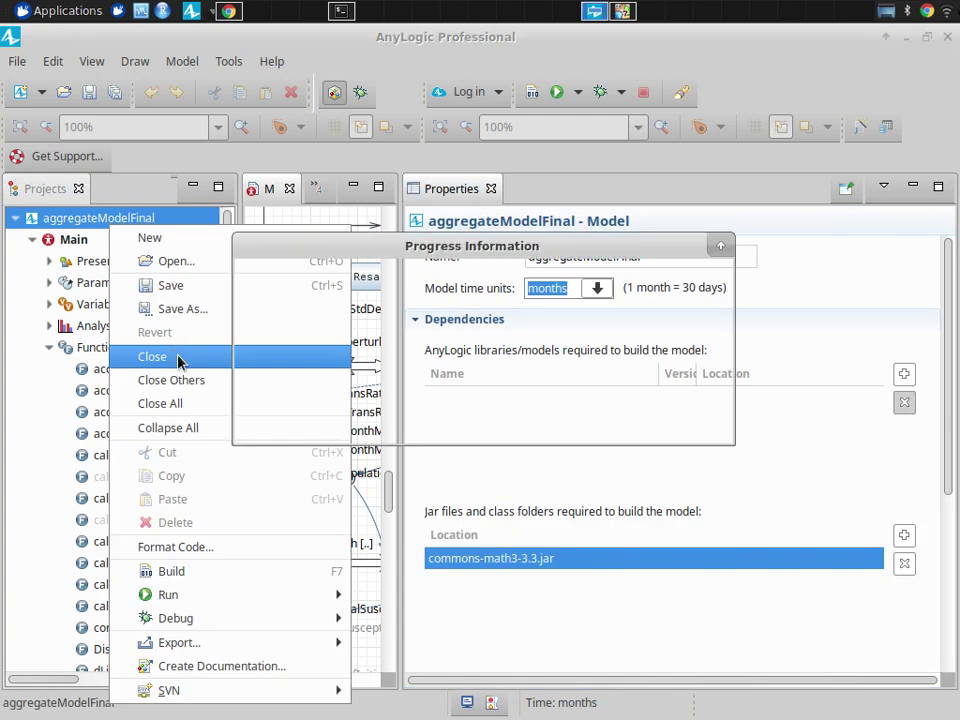
Cycle through the open windows via the Downloads file manager back to the browser.
{"action": "key", "text": "alt+Tab"}
{"action": "key", "text": "Escape"}
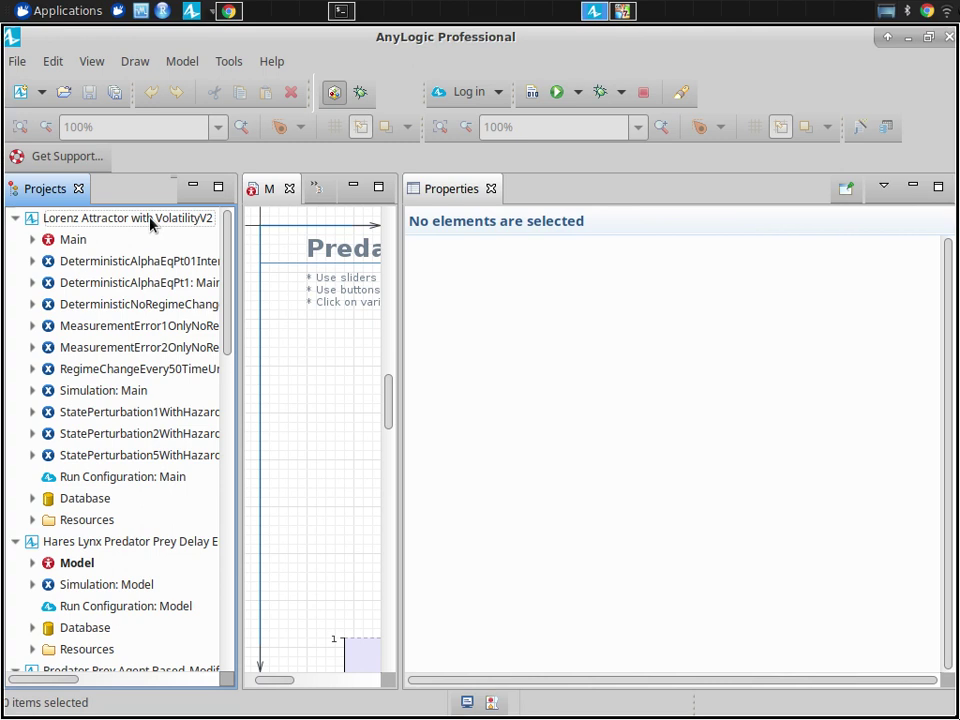
{"action": "key", "text": "alt+Tab"}
{"action": "key", "text": "alt+Tab"}
{"action": "key", "text": "alt+Tab"}
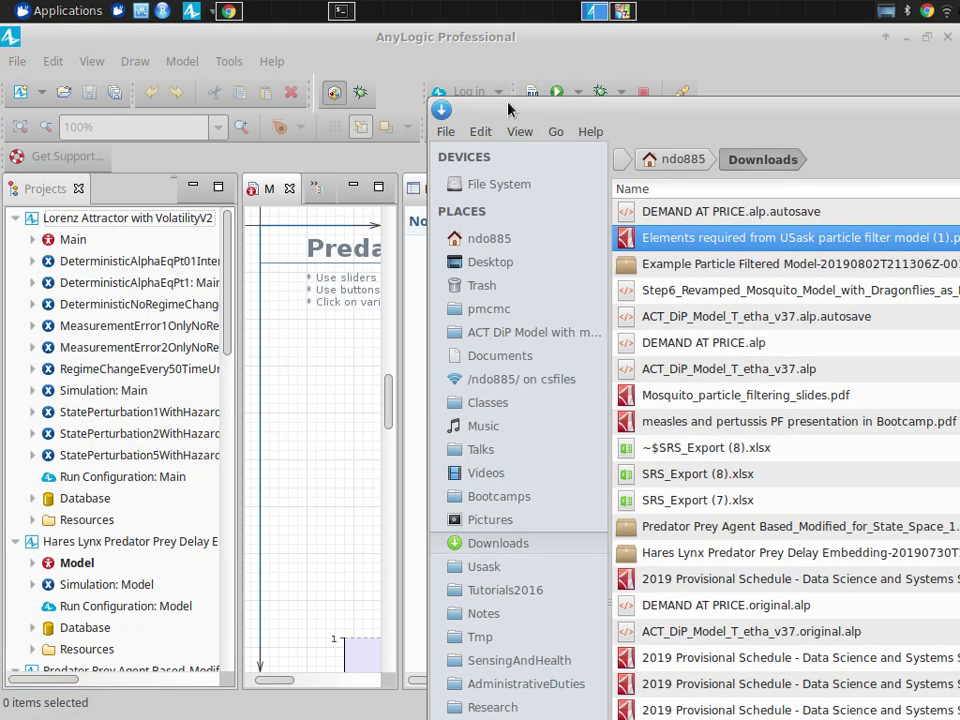
{"action": "left_click", "coordinate": [236, 36]}
{"action": "key", "text": "alt+Tab"}
{"action": "key", "text": "alt+Tab"}
{"action": "key", "text": "alt+Tab"}
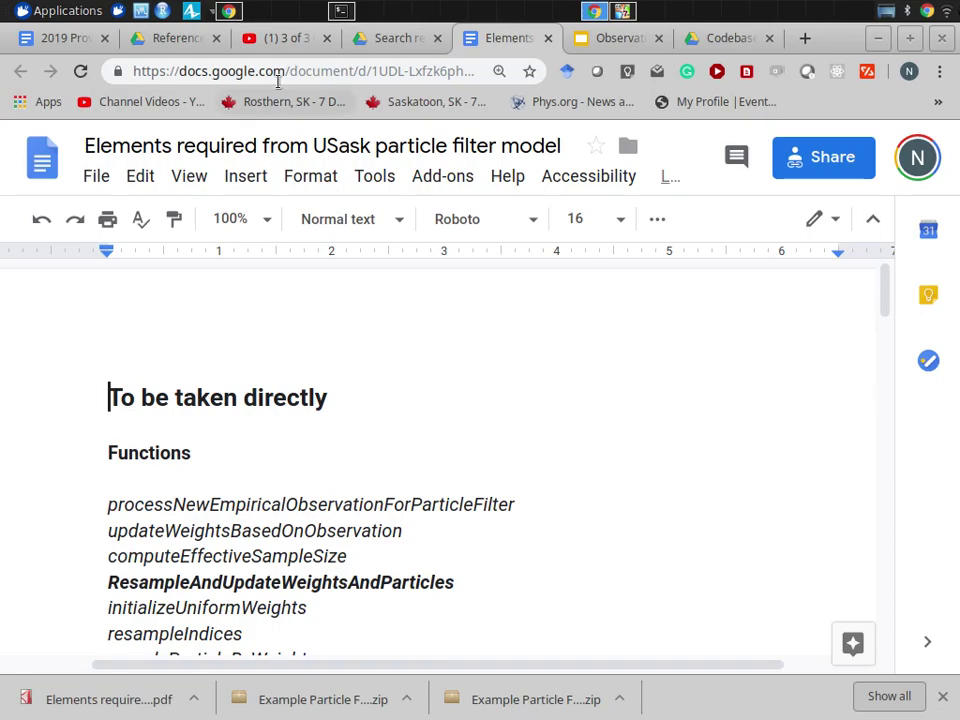
Go from Reference Decks up to Participant Resources and into the Example Models folder.
{"action": "left_click", "coordinate": [174, 37]}
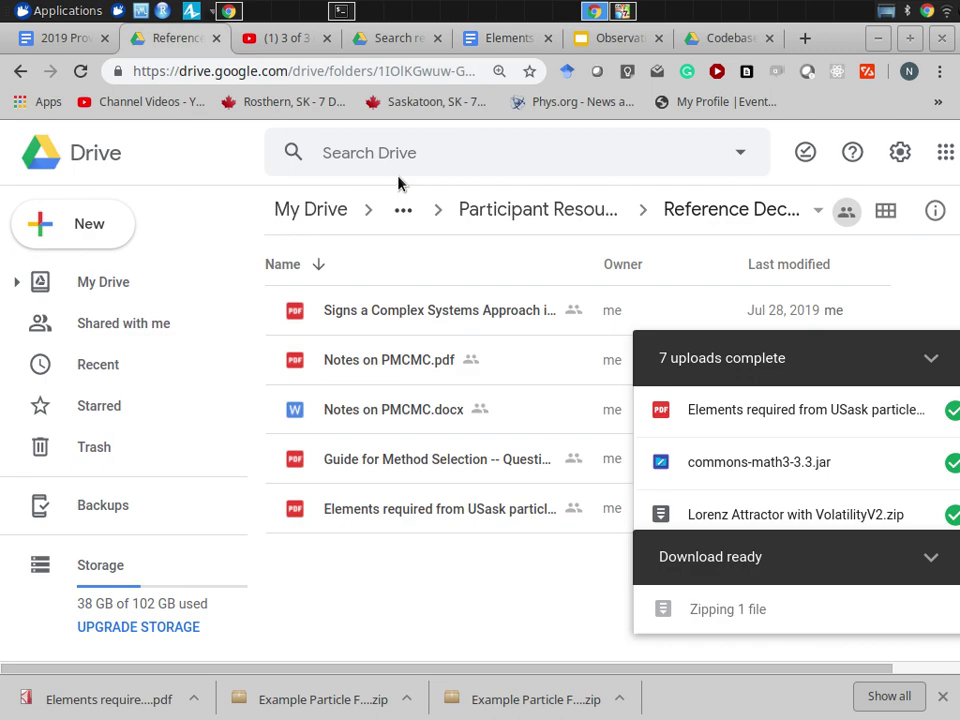
{"action": "left_click", "coordinate": [510, 209]}
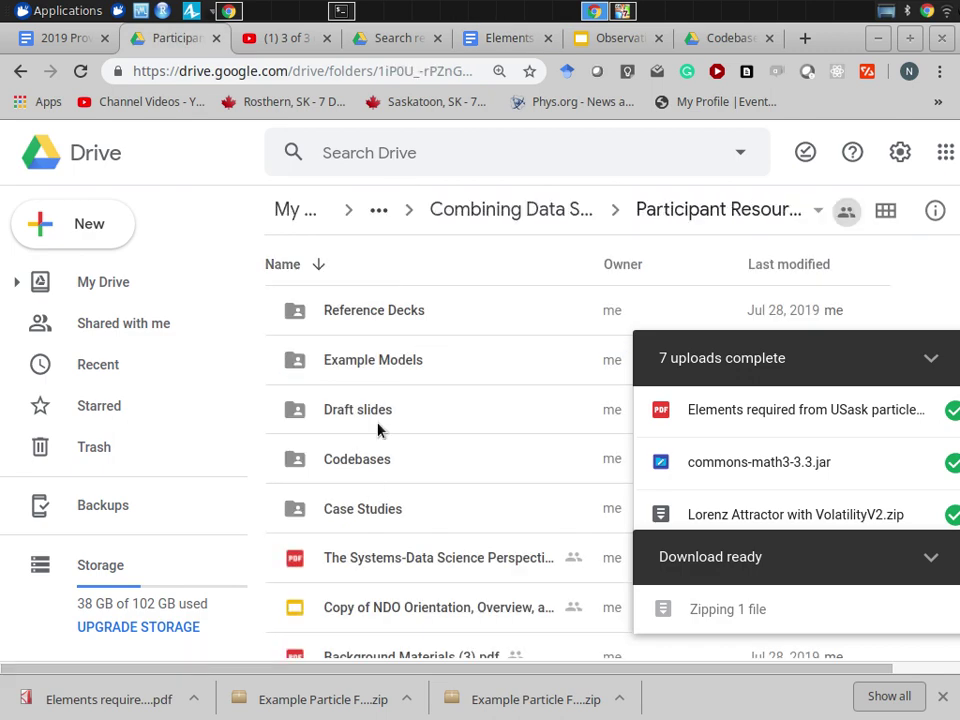
{"action": "double_click", "coordinate": [377, 377]}
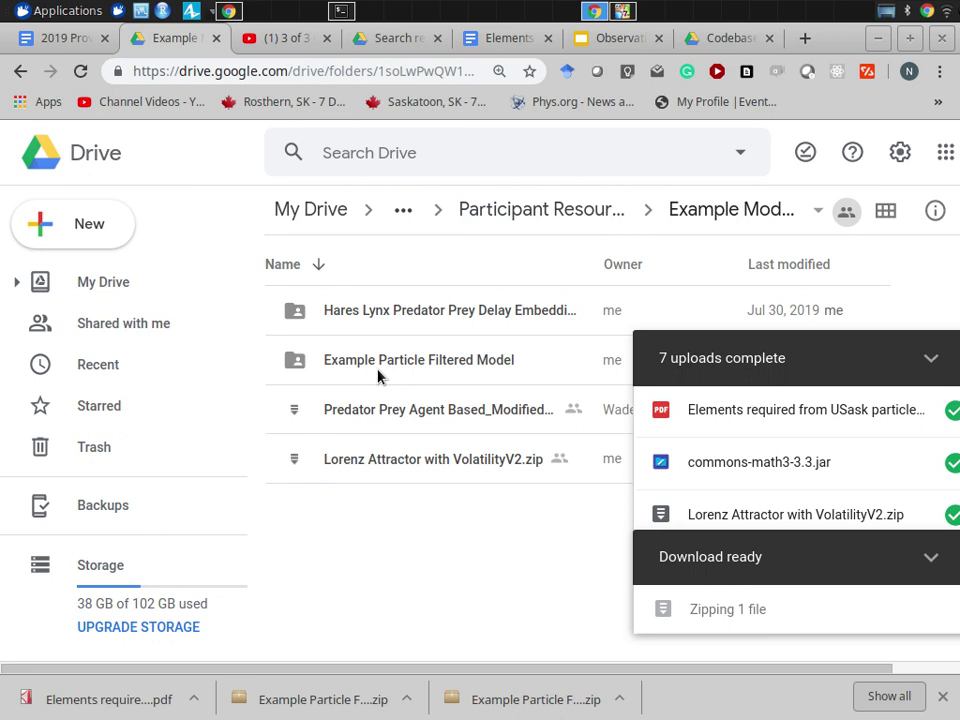
Download the Example Particle Filtered Model folder, confirming Leave so the zip download proceeds.
{"action": "right_click", "coordinate": [378, 375]}
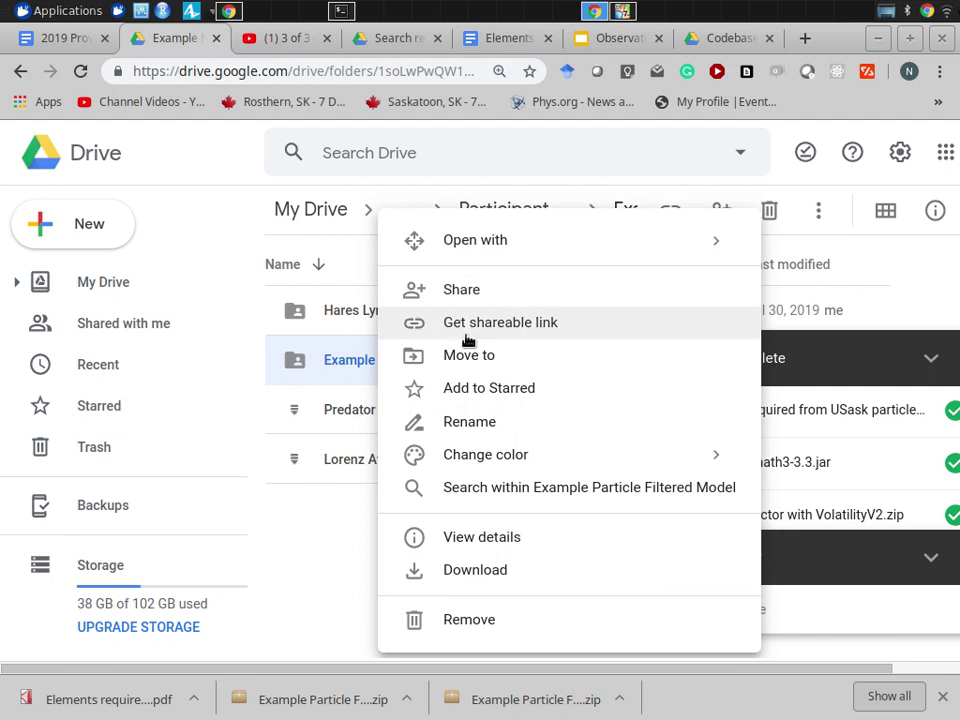
{"action": "left_click", "coordinate": [461, 574]}
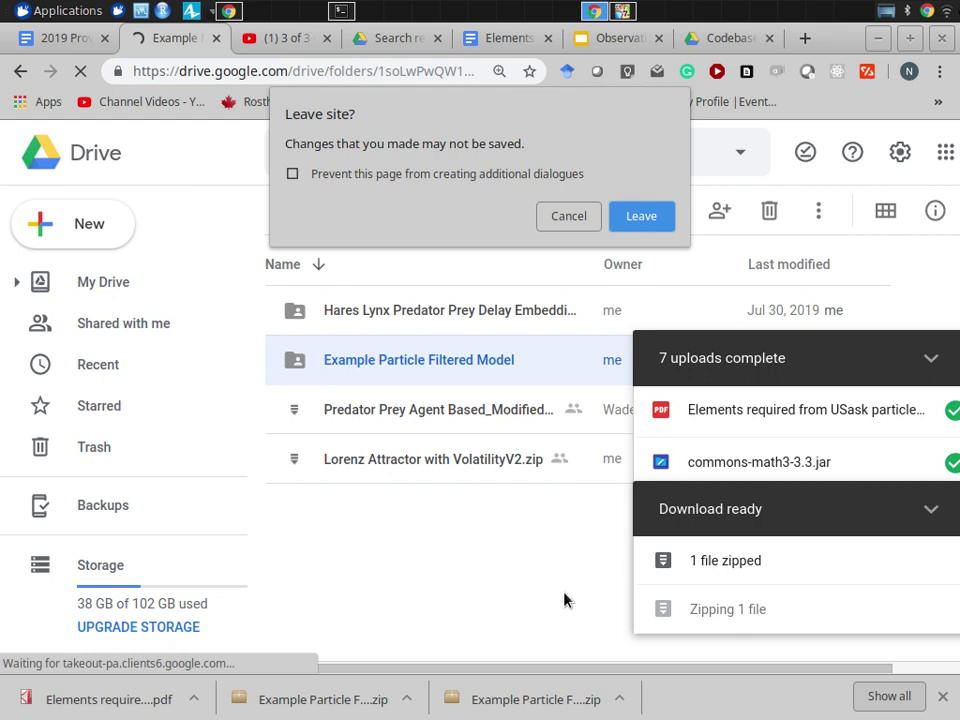
{"action": "left_click", "coordinate": [625, 217]}
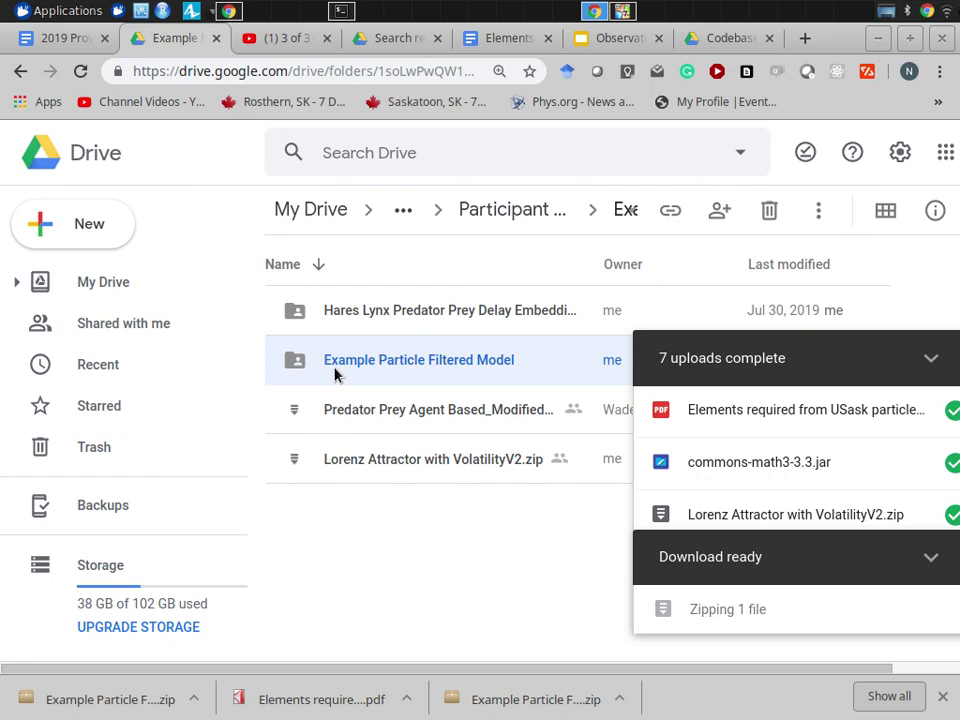
In the Downloads file manager, permanently delete the previously downloaded model zip.
{"action": "key", "text": "alt+Tab"}
{"action": "key", "text": "alt+Tab"}
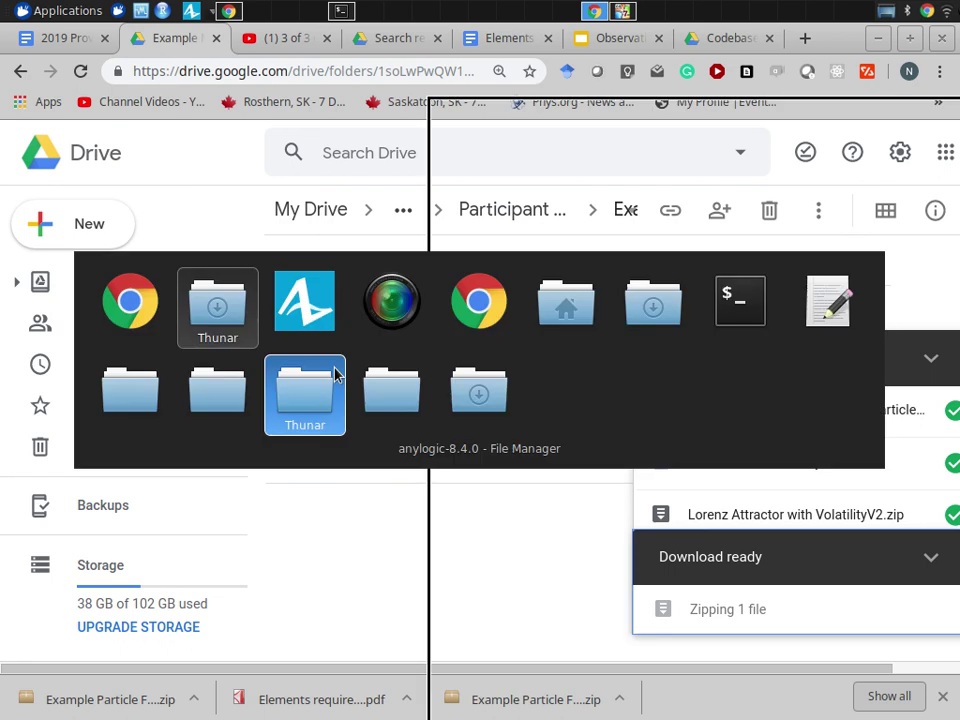
{"action": "key", "text": "alt+shift+Tab"}
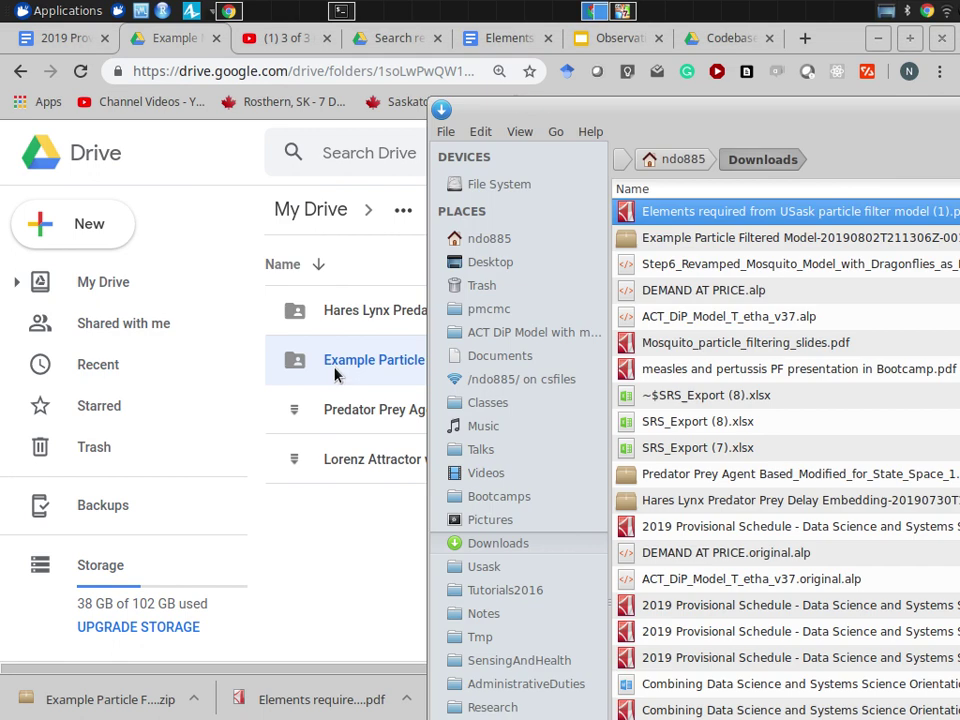
{"action": "right_click", "coordinate": [666, 240]}
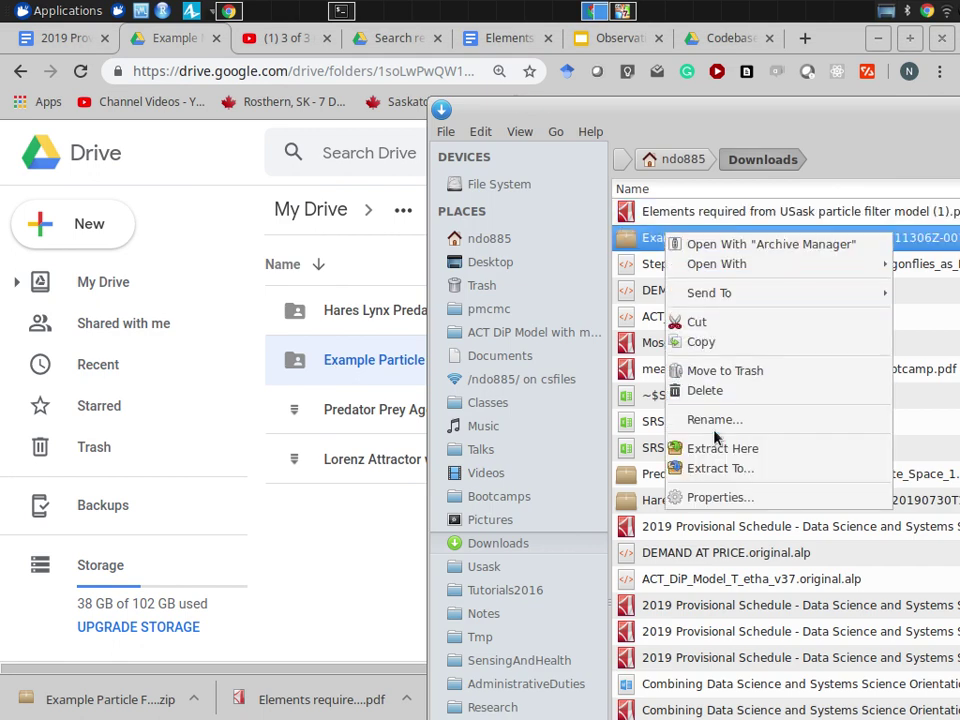
{"action": "left_click", "coordinate": [716, 394]}
{"action": "key", "text": "Return"}
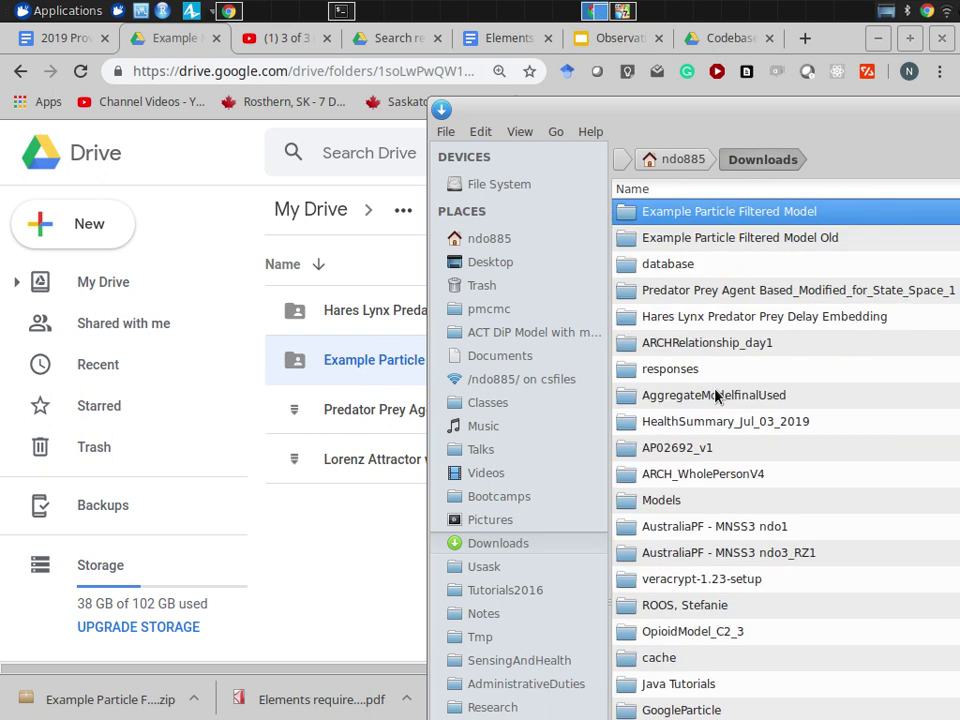
Permanently delete the Example Particle Filtered Model folder and its Old folder.
{"action": "right_click", "coordinate": [665, 211]}
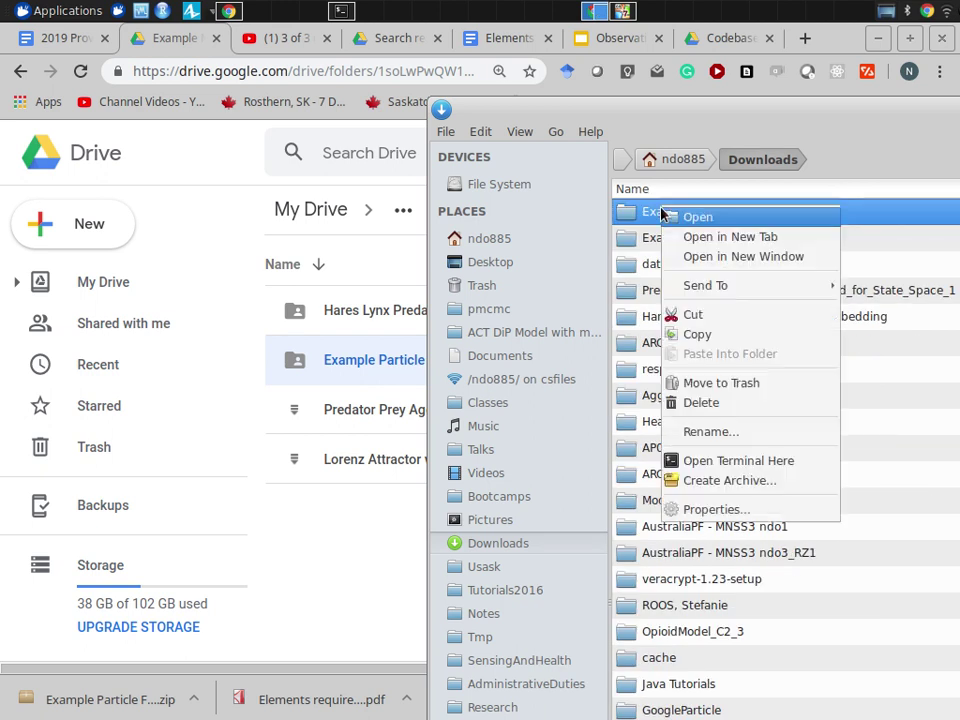
{"action": "left_click", "coordinate": [705, 403]}
{"action": "key", "text": "Return"}
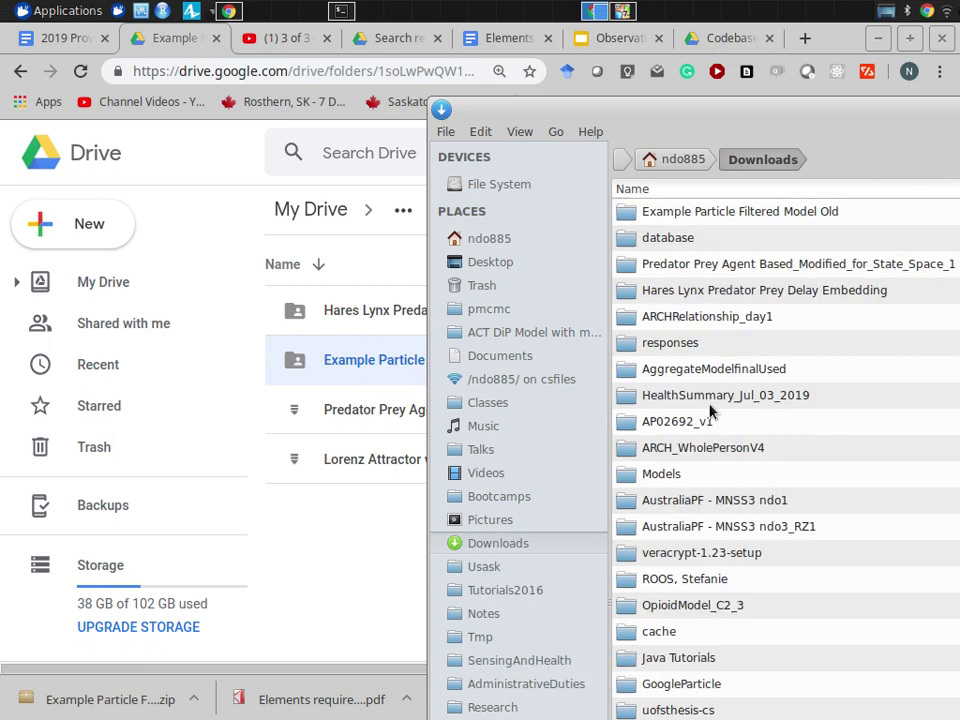
{"action": "right_click", "coordinate": [664, 215]}
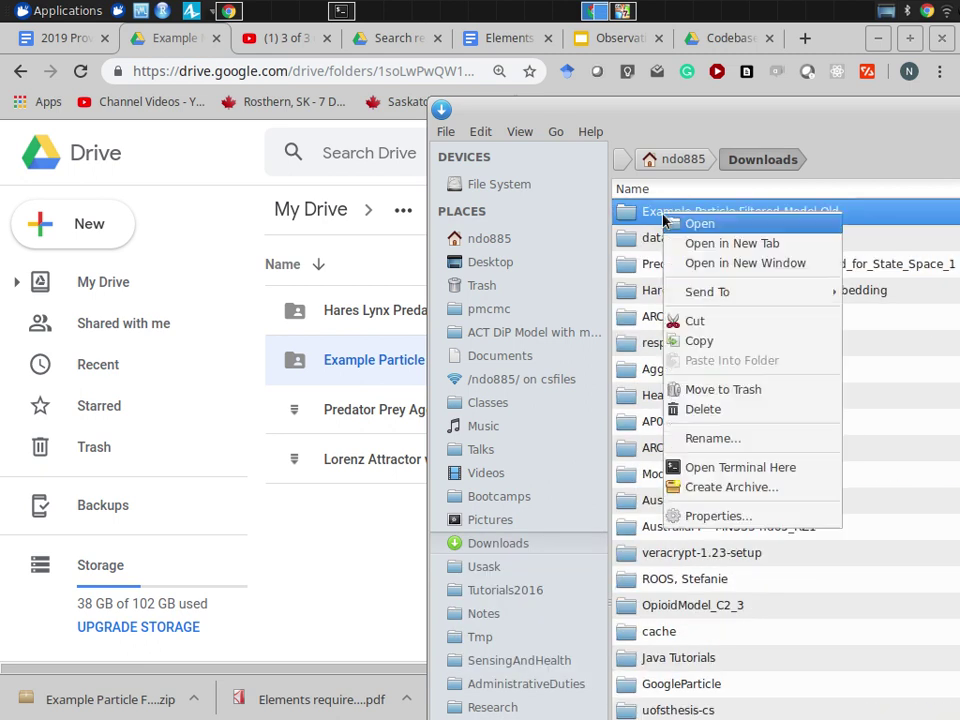
{"action": "left_click", "coordinate": [700, 409]}
{"action": "key", "text": "Return"}
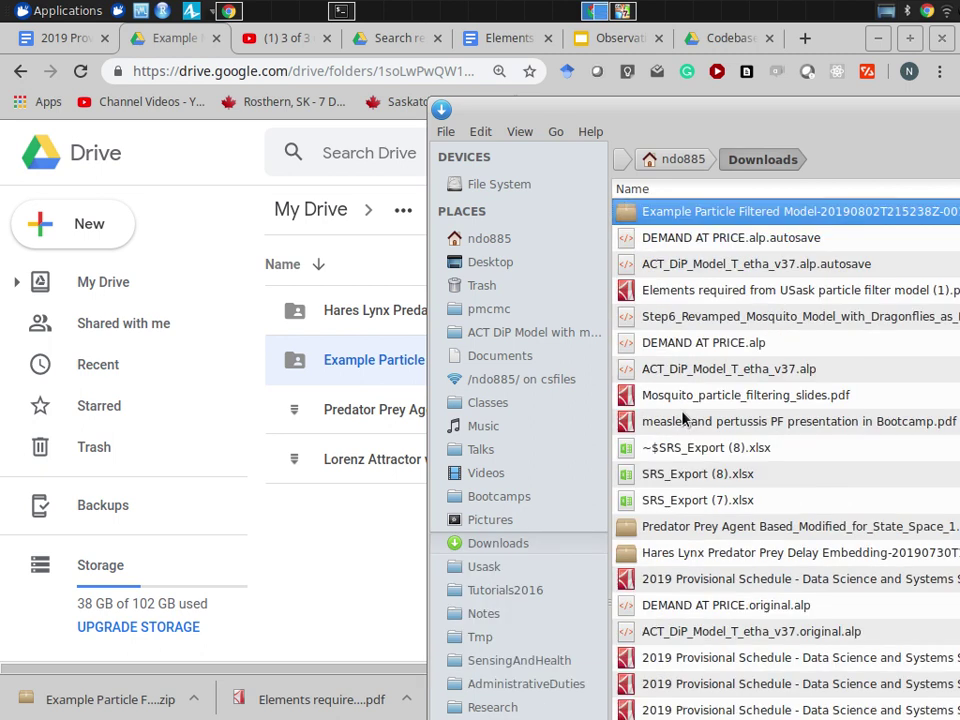
Extract the new Example Particle Filtered Model zip here in Downloads.
{"action": "left_click", "coordinate": [685, 245]}
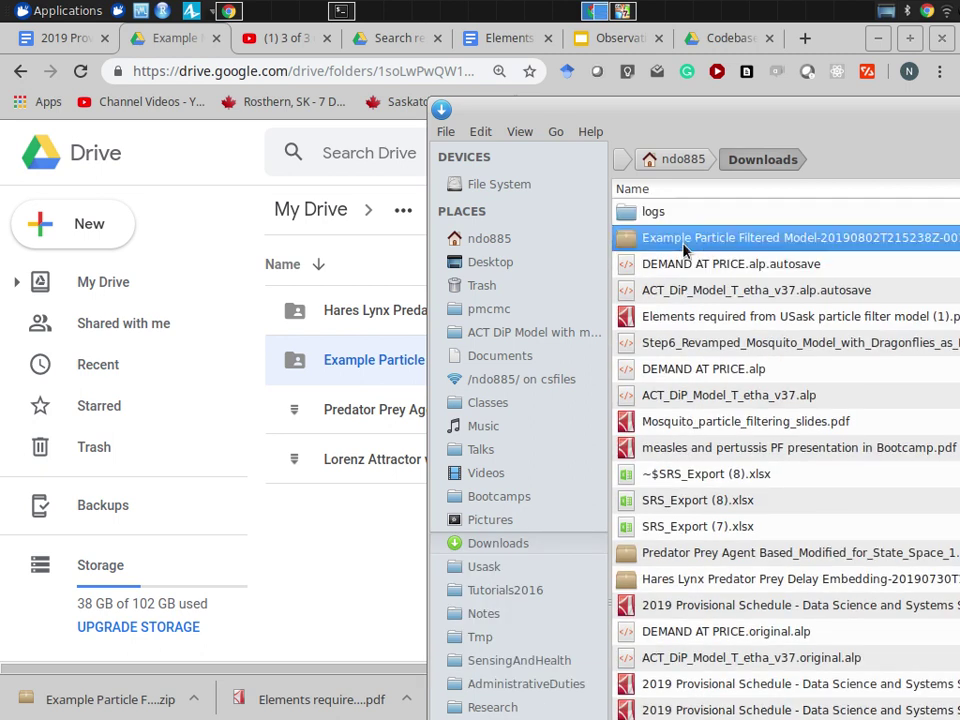
{"action": "right_click", "coordinate": [684, 250]}
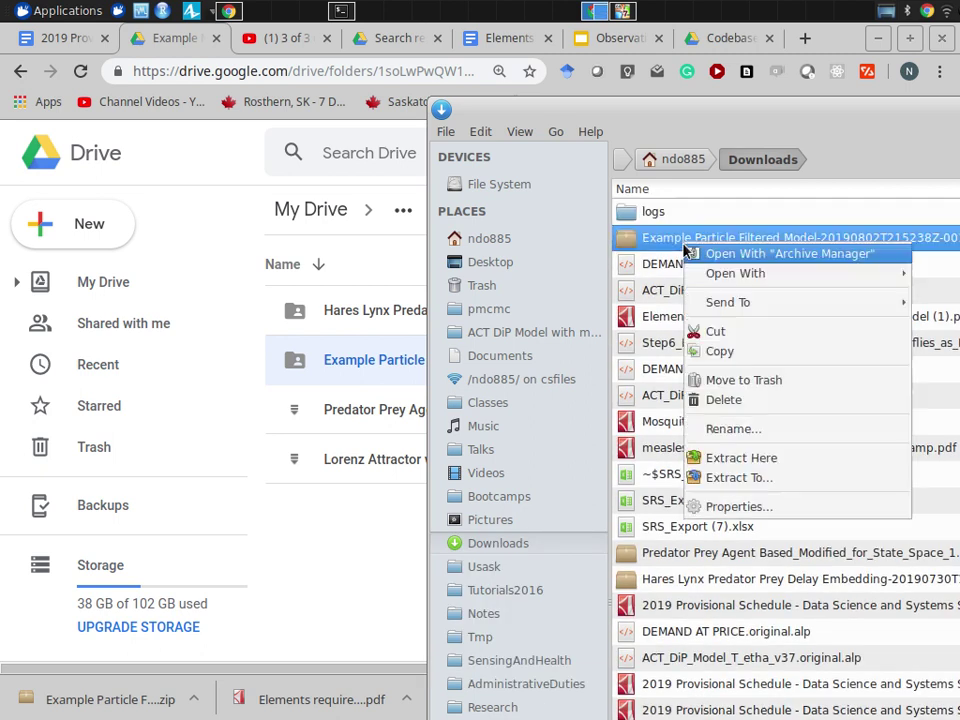
{"action": "left_click", "coordinate": [727, 459]}
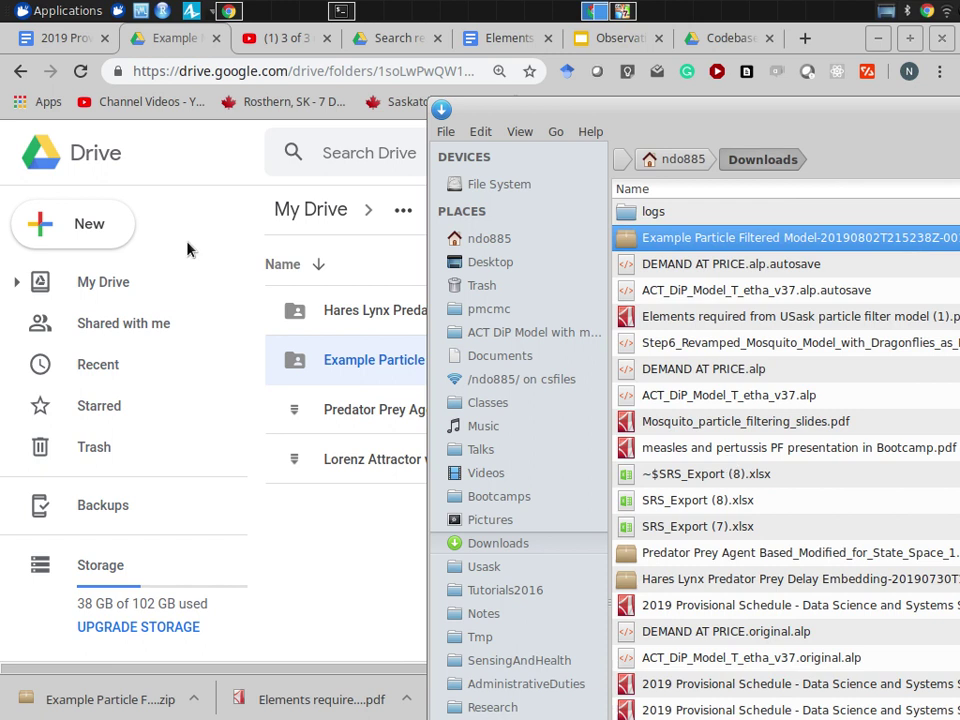
{"action": "left_click", "coordinate": [255, 172]}
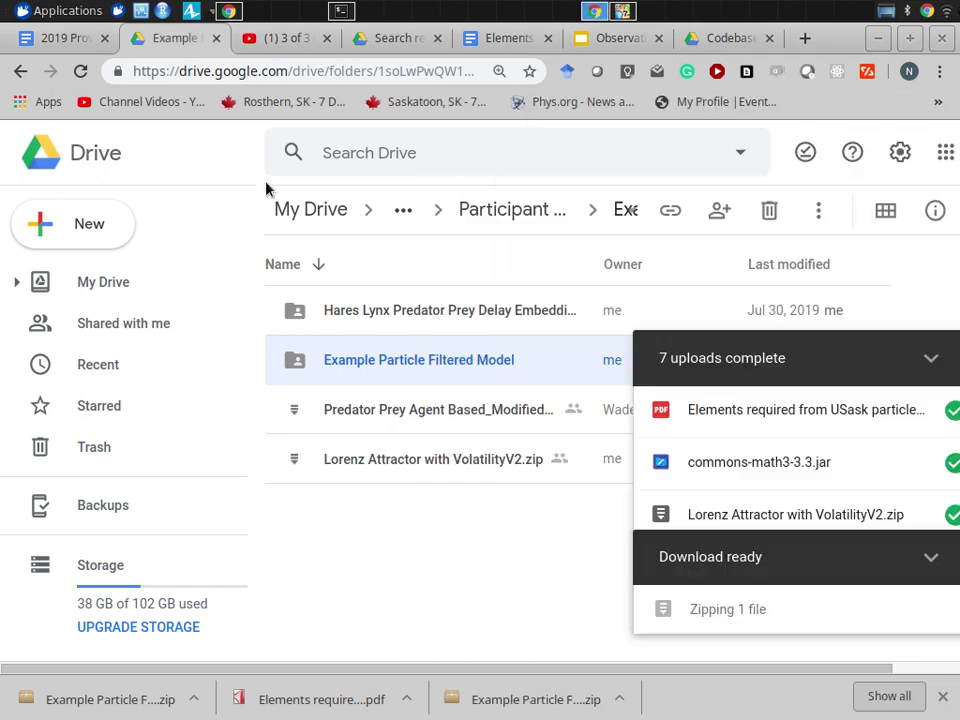
{"action": "left_click", "coordinate": [511, 210]}
{"action": "double_click", "coordinate": [342, 375]}
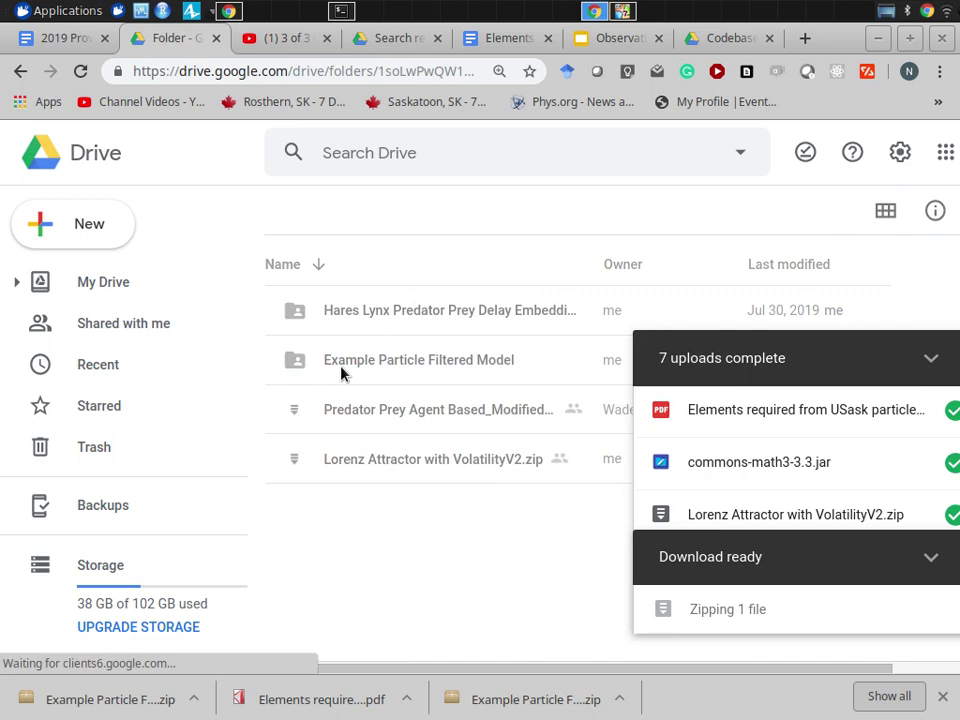
{"action": "right_click", "coordinate": [341, 368]}
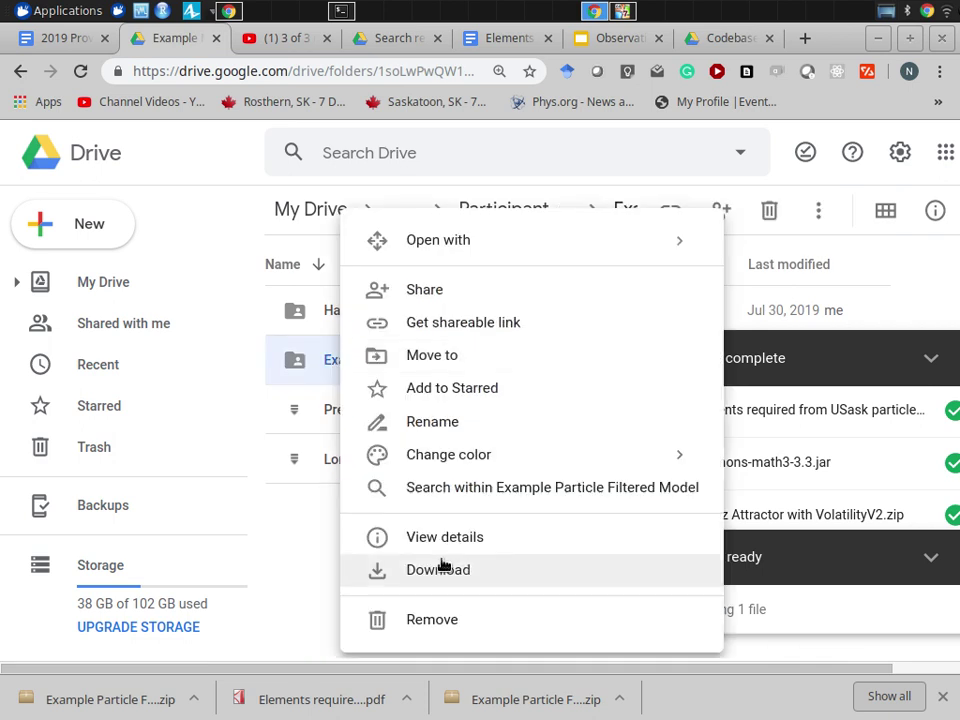
{"action": "left_click", "coordinate": [294, 529]}
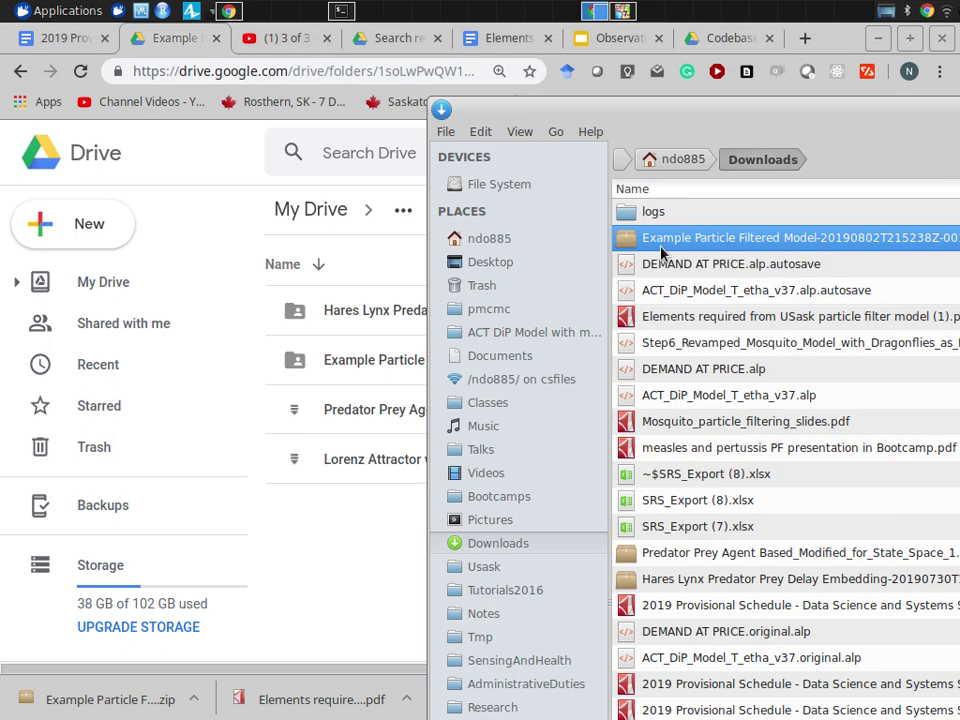
{"action": "right_click", "coordinate": [660, 252]}
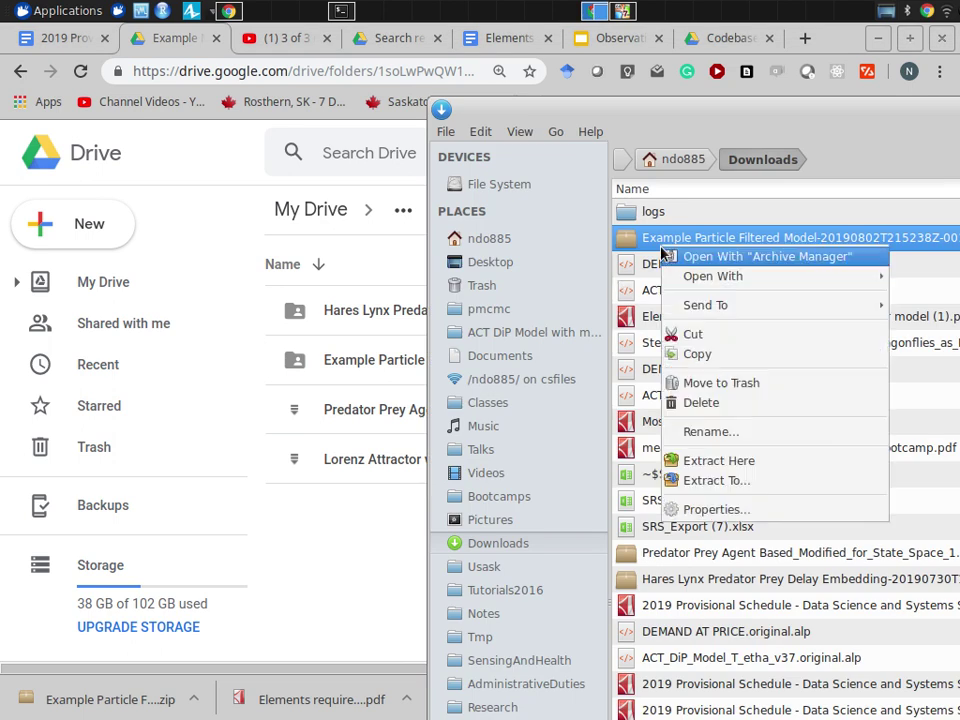
Re-extract the zip, skipping AssociatedPaper.pdf, aggregateModelFinal.alp and commons-math3-3.3.jar.
{"action": "left_click", "coordinate": [712, 467]}
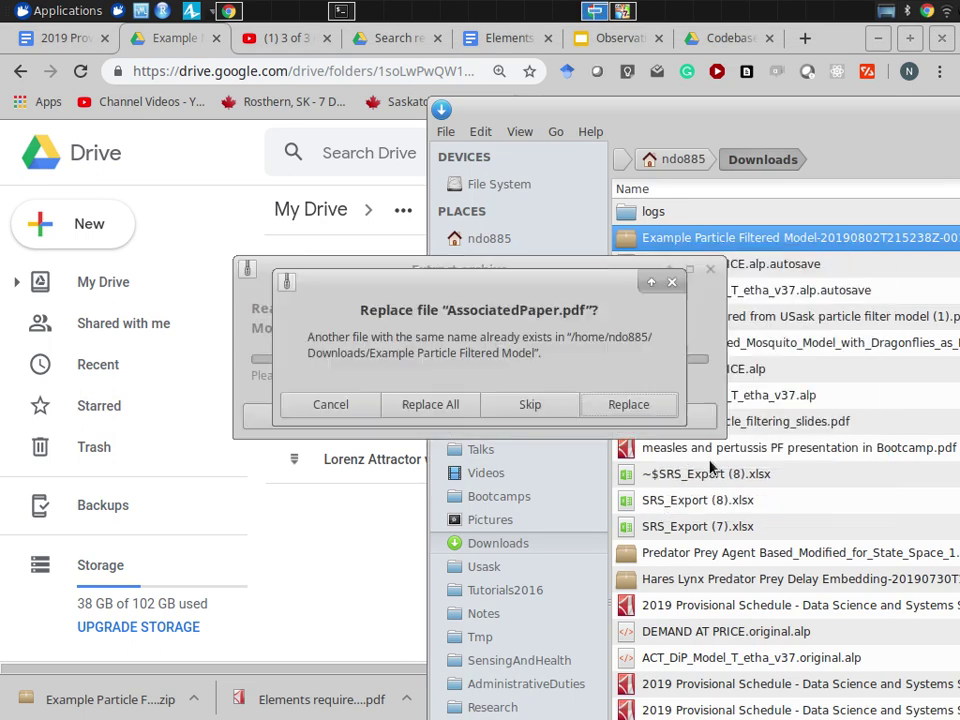
{"action": "left_click", "coordinate": [499, 405]}
{"action": "left_click", "coordinate": [498, 406]}
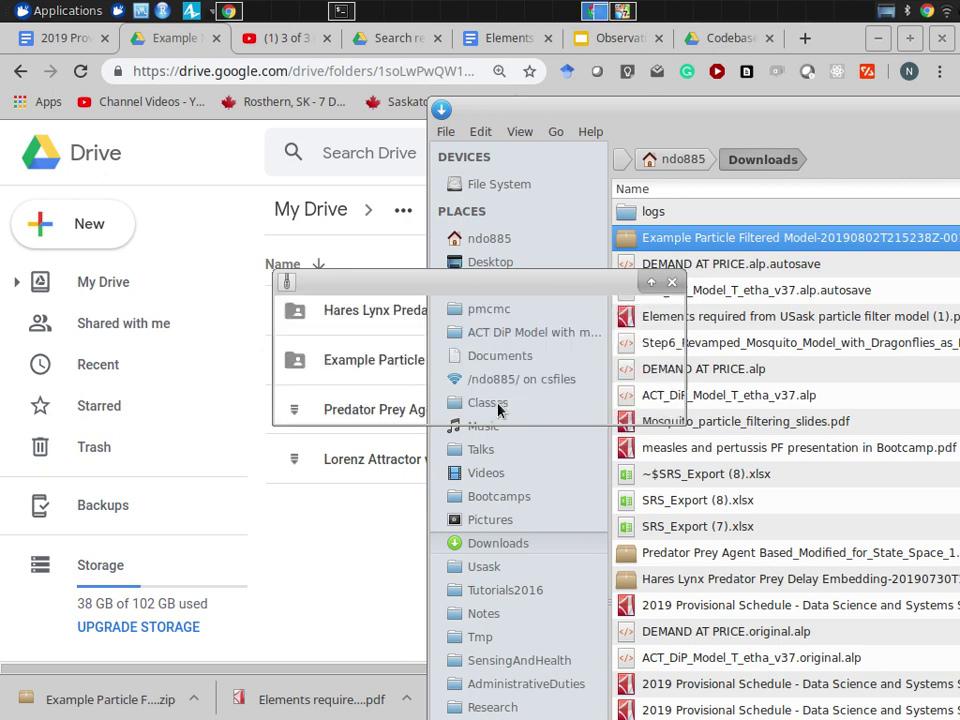
{"action": "left_click", "coordinate": [499, 405]}
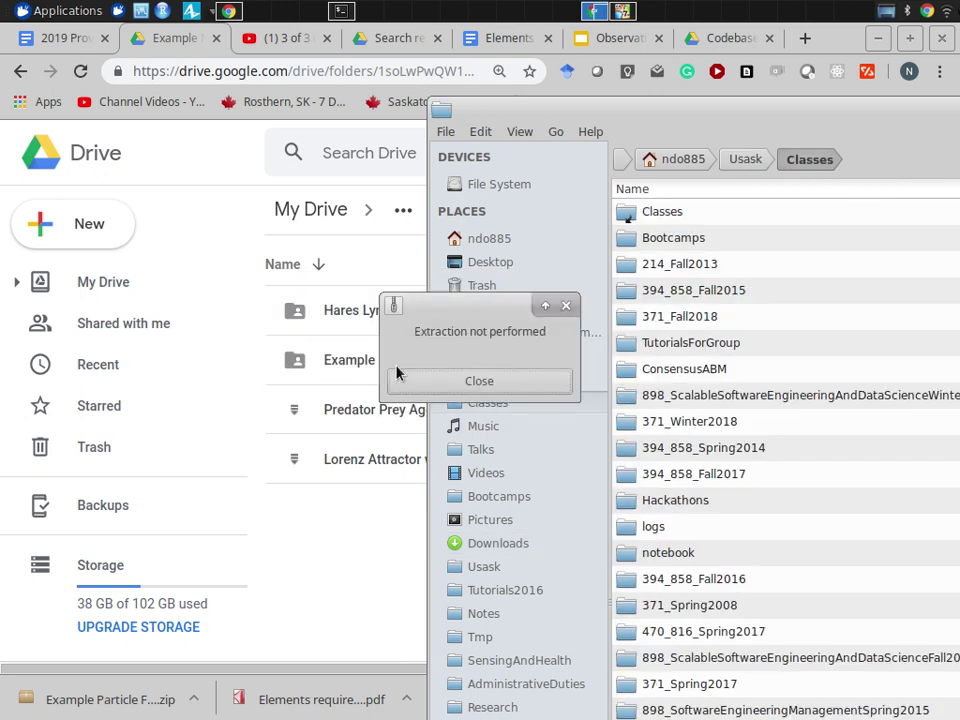
{"action": "left_click", "coordinate": [461, 378]}
Open the extracted Example Particle Filtered Model folder in Downloads and check its files.
{"action": "left_click", "coordinate": [704, 222]}
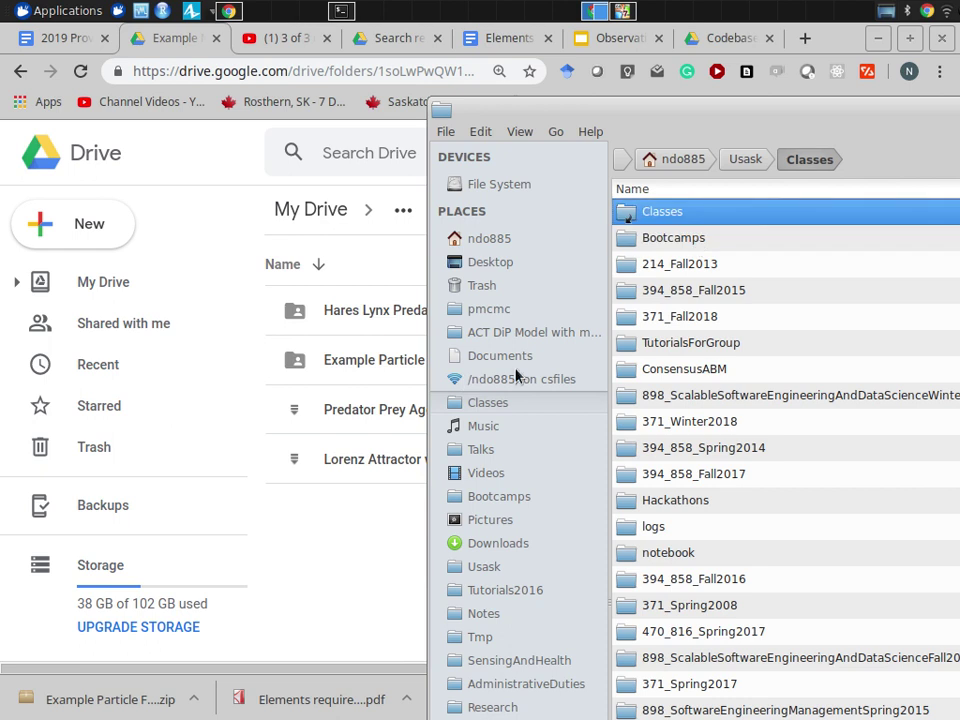
{"action": "left_click", "coordinate": [501, 542]}
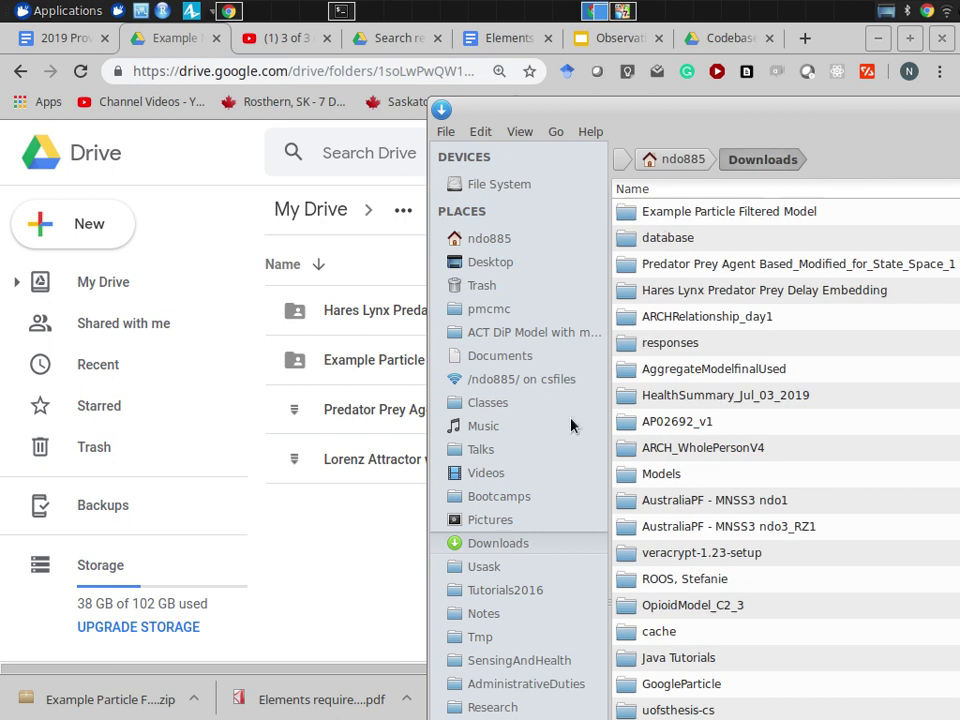
{"action": "double_click", "coordinate": [652, 212]}
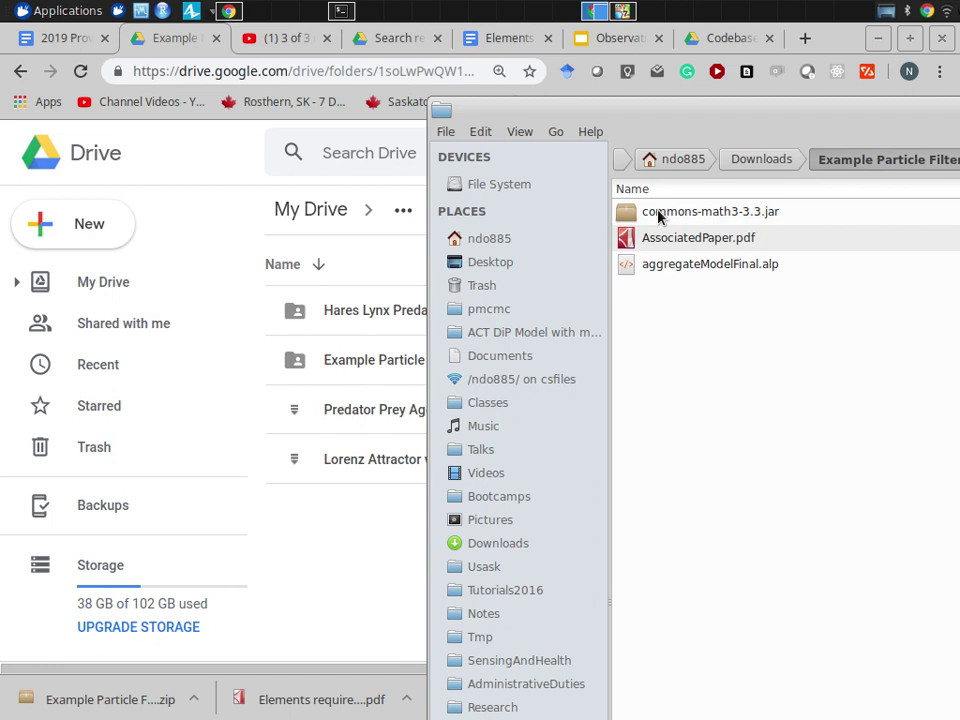
{"action": "left_click", "coordinate": [658, 216]}
{"action": "key", "text": "Down"}
{"action": "key", "text": "Down"}
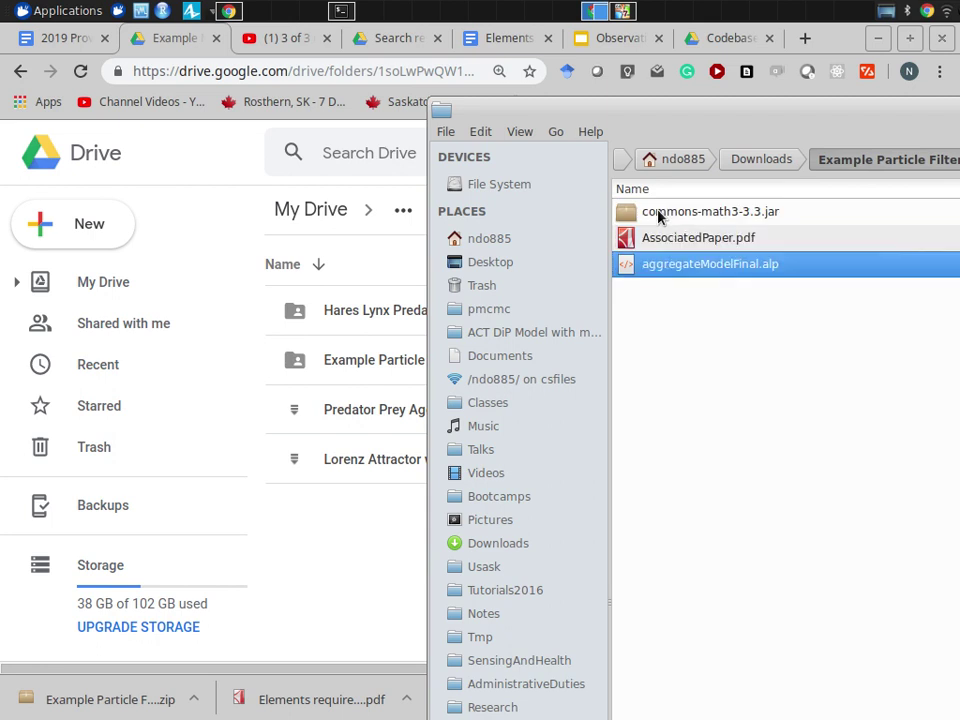
Return to the Google Drive window.
{"action": "key", "text": "alt+Tab"}
{"action": "key", "text": "alt+shift+Tab"}
{"action": "left_click", "coordinate": [372, 535]}
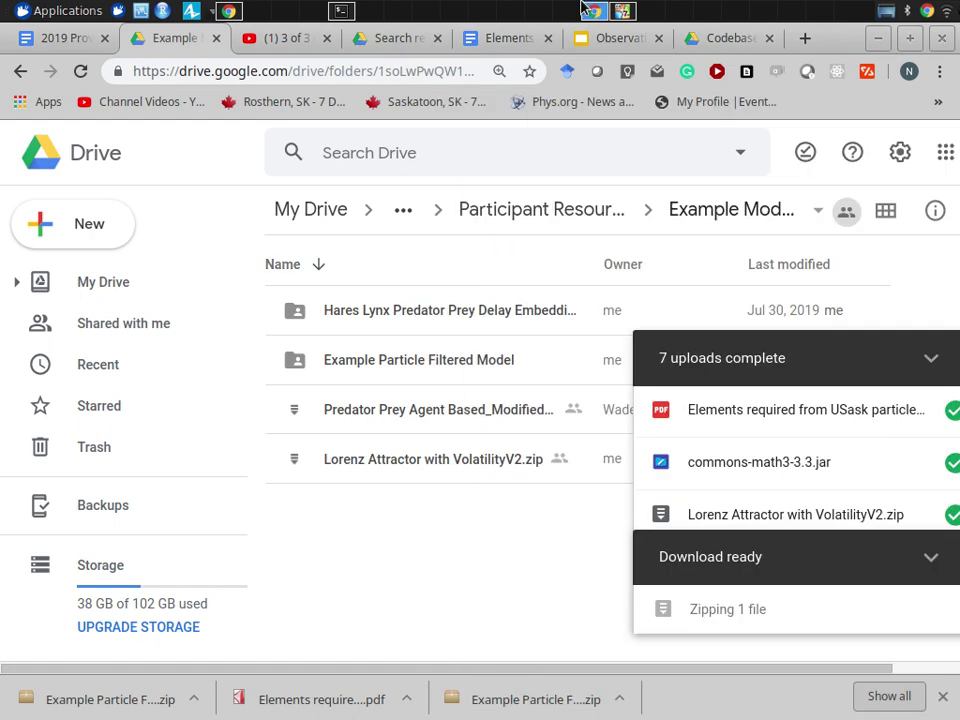
Glance at AnyLogic, then reopen Example Models from the Participant Resources breadcrumb.
{"action": "key", "text": "alt+Tab"}
{"action": "key", "text": "alt+Tab"}
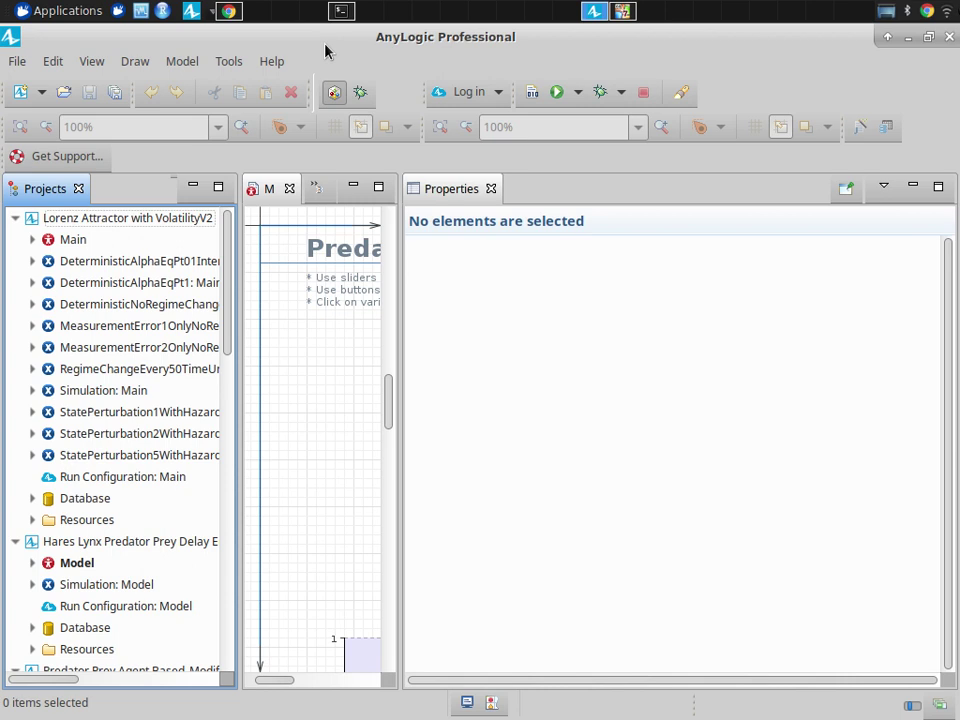
{"action": "key", "text": "alt+Tab"}
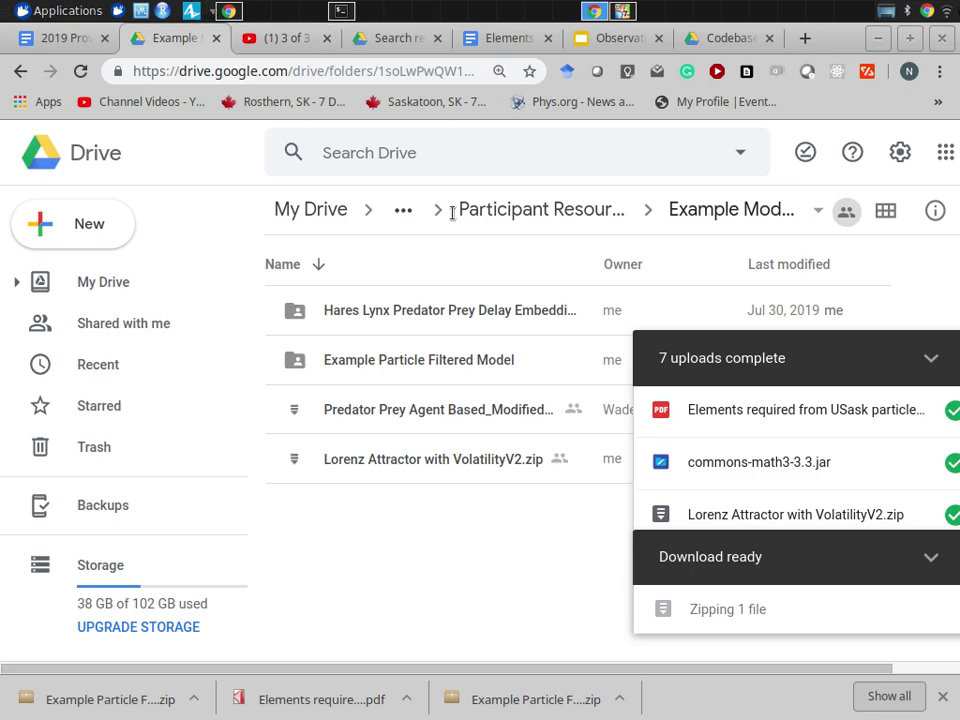
{"action": "left_click", "coordinate": [499, 209]}
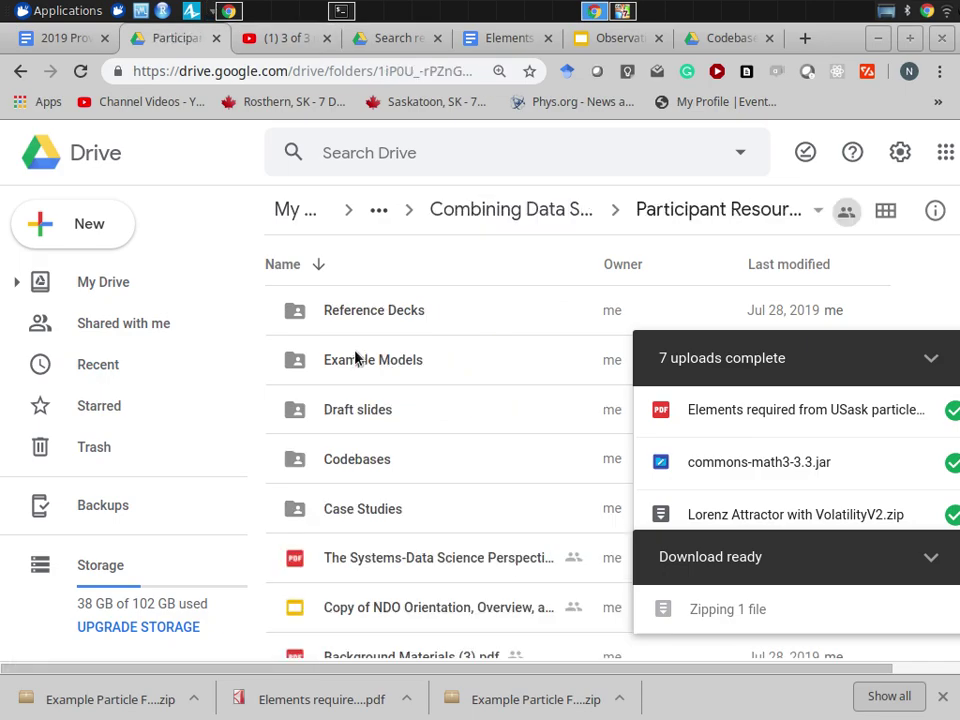
{"action": "double_click", "coordinate": [355, 358]}
Open the Example Particle Filtered Model folder's menu, dismiss it, and return to Thunar.
{"action": "right_click", "coordinate": [356, 359]}
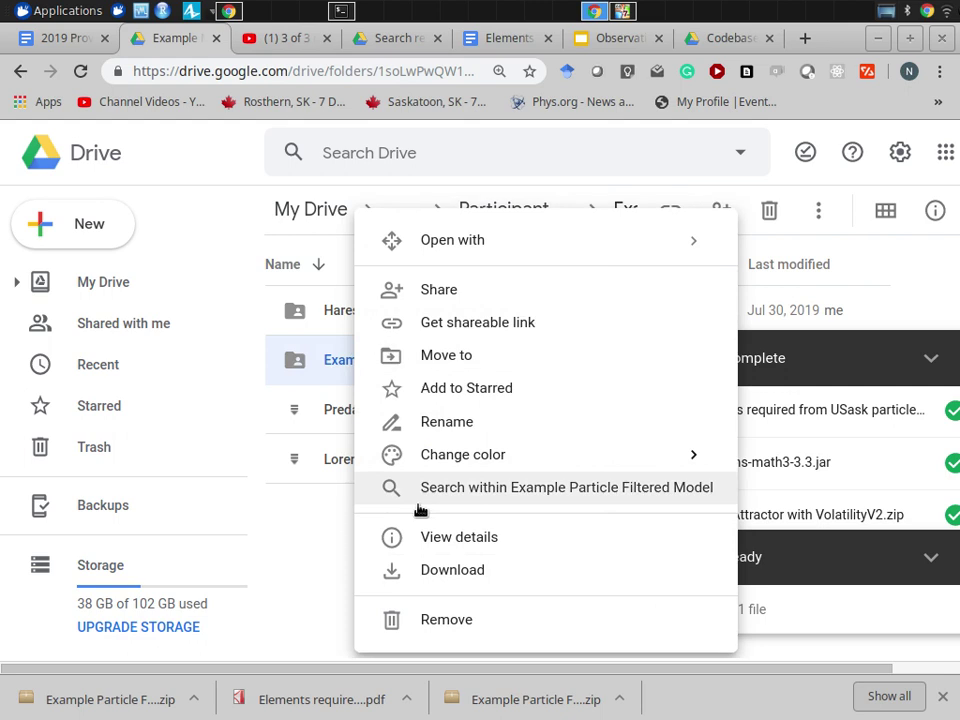
{"action": "left_click", "coordinate": [767, 580]}
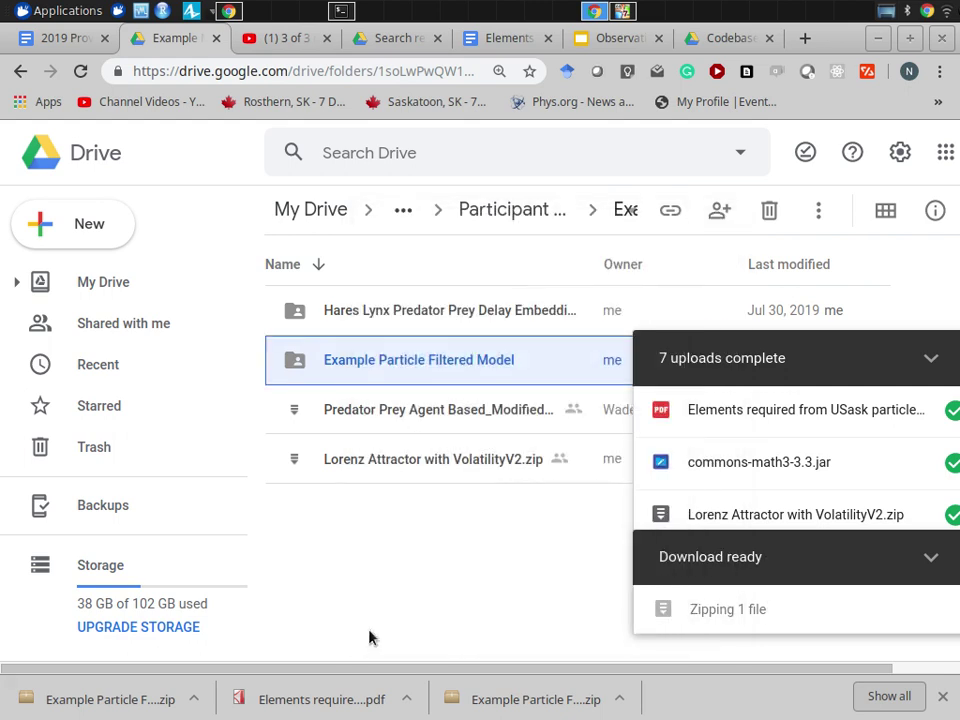
{"action": "key", "text": "alt+Tab"}
Extract the Example Particle Filtered Model zip in Downloads, then switch over to AnyLogic.
{"action": "left_click", "coordinate": [453, 400]}
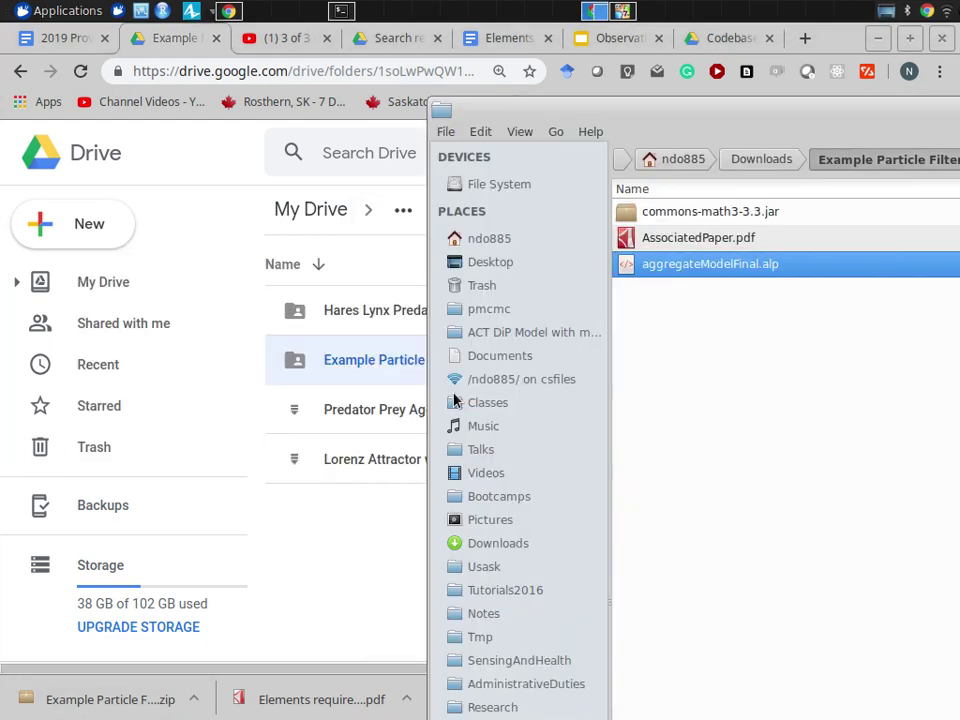
{"action": "key", "text": "alt+Tab"}
{"action": "key", "text": "alt+Tab"}
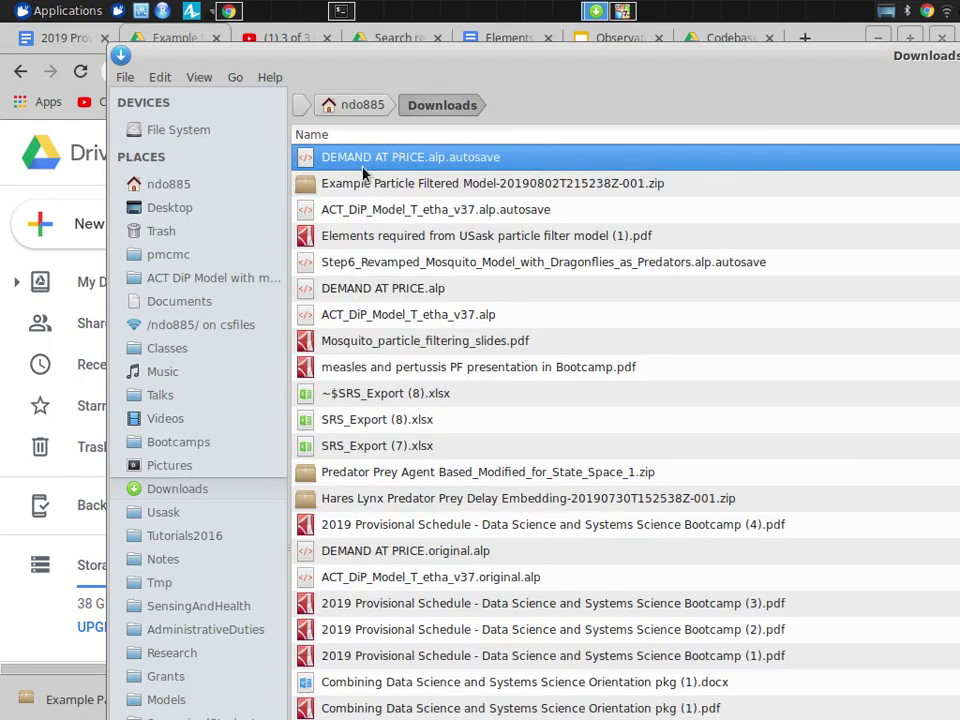
{"action": "right_click", "coordinate": [365, 182]}
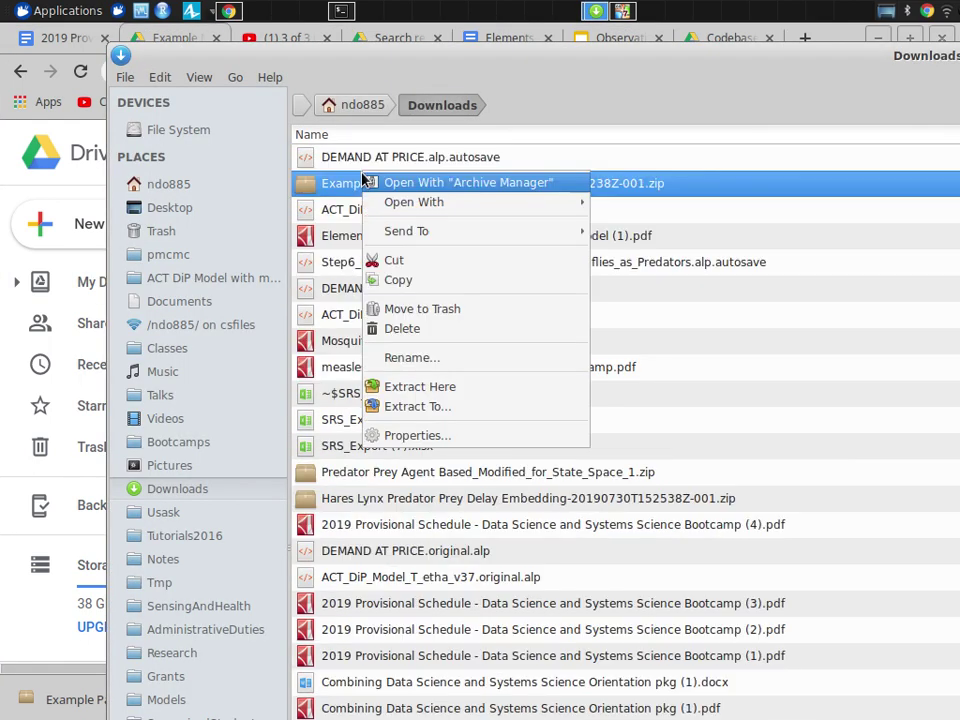
{"action": "left_click", "coordinate": [398, 387]}
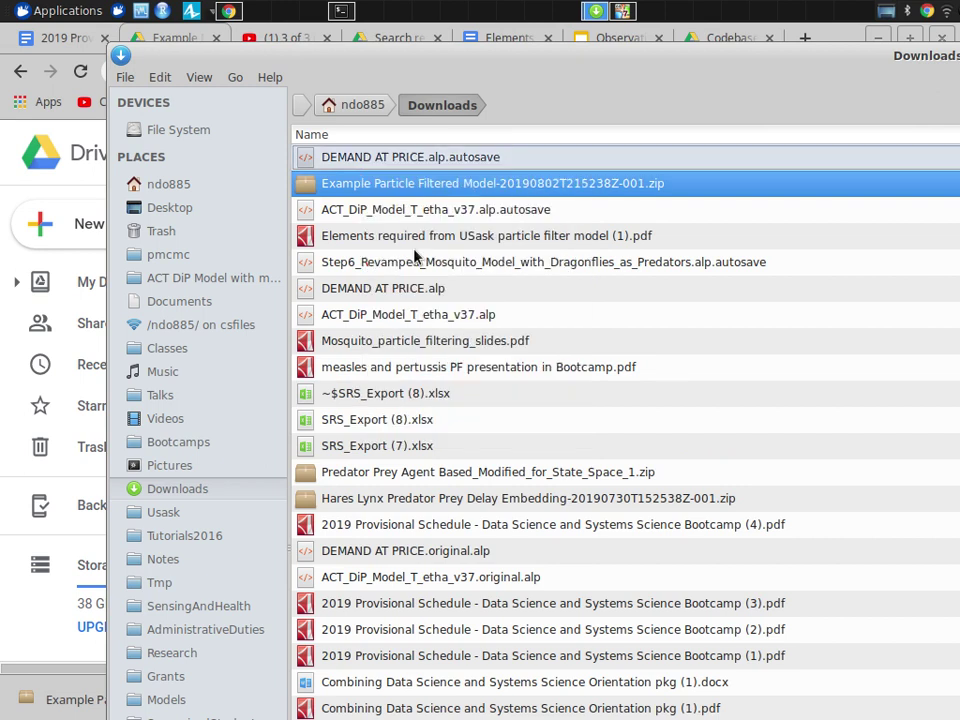
{"action": "key", "text": "alt+Tab"}
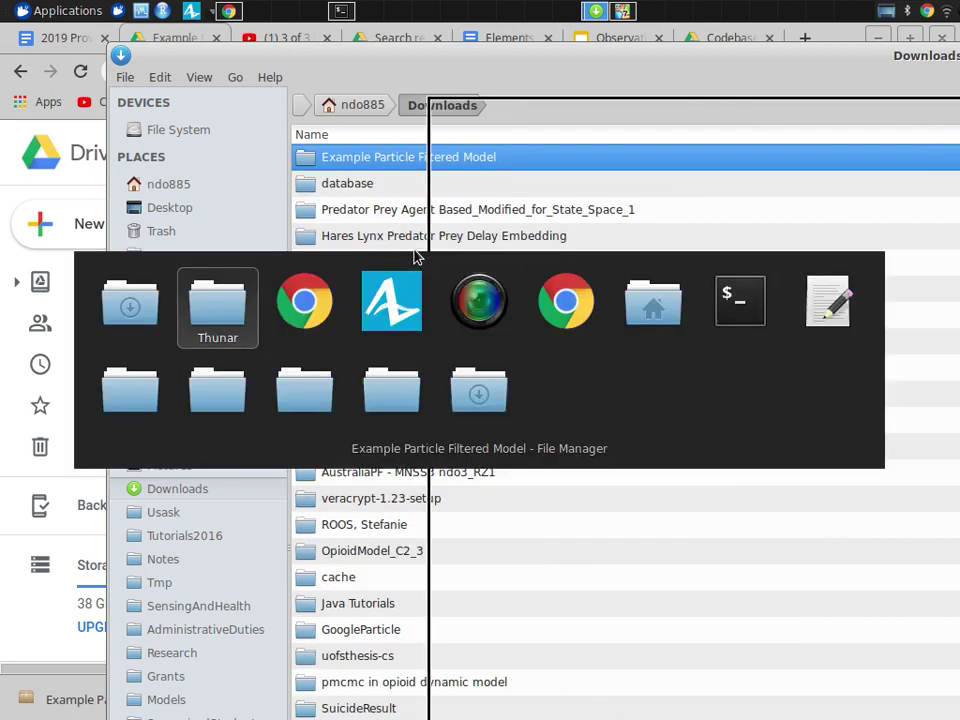
{"action": "key", "text": "alt+Tab"}
{"action": "key", "text": "alt+Tab"}
{"action": "key", "text": "alt+Tab"}
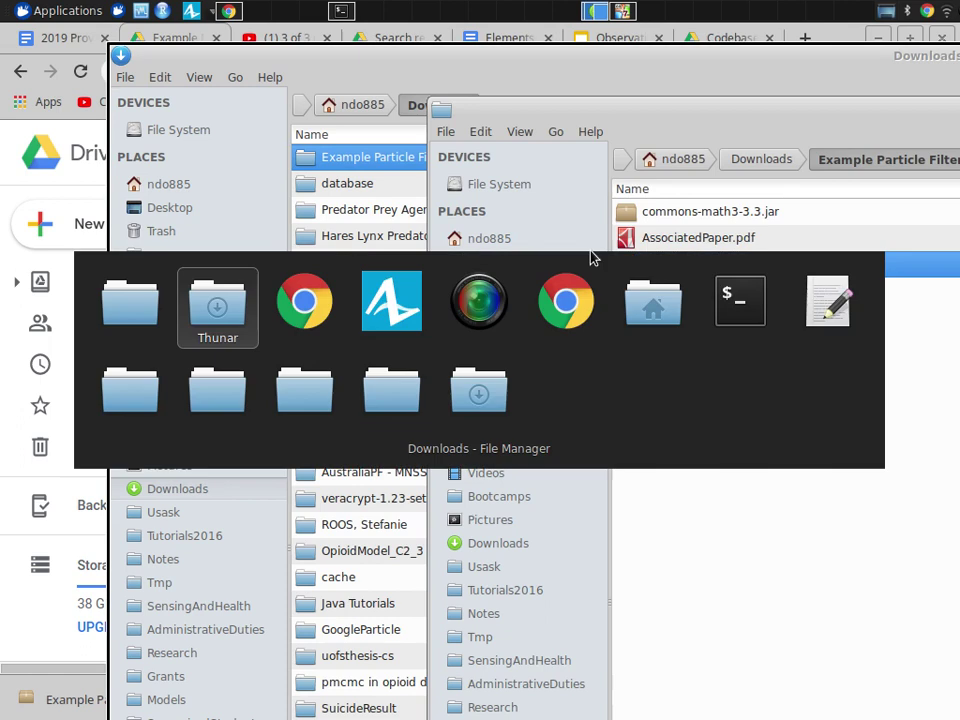
Open aggregateModelFinal.alp from Downloads > Example Particle Filtered Model using File > Open.
{"action": "key", "text": "ctrl+o"}
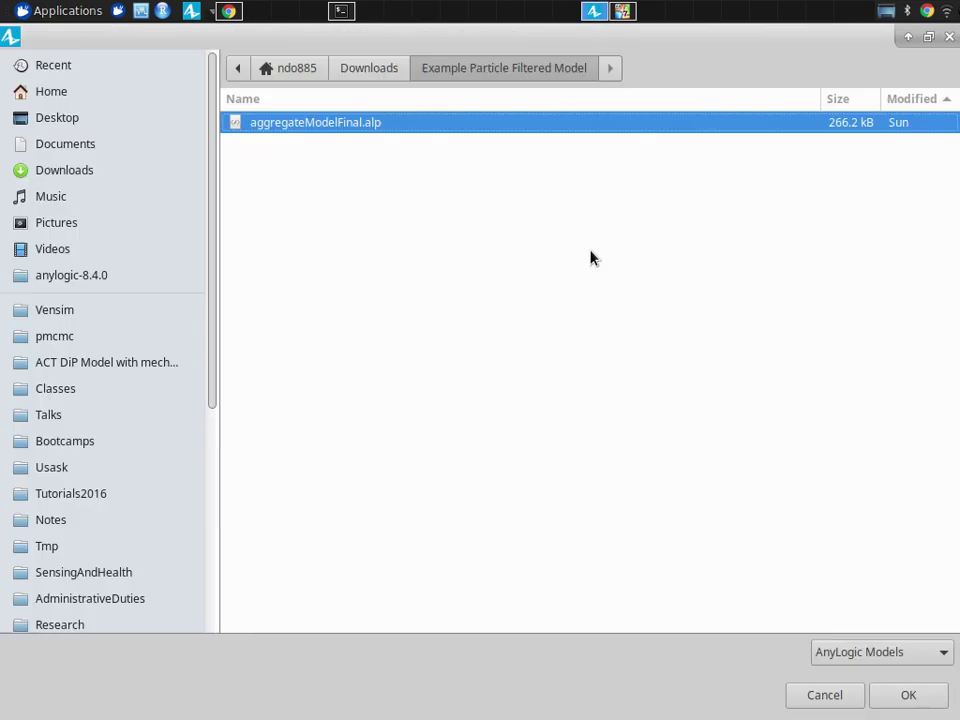
{"action": "key", "text": "Escape"}
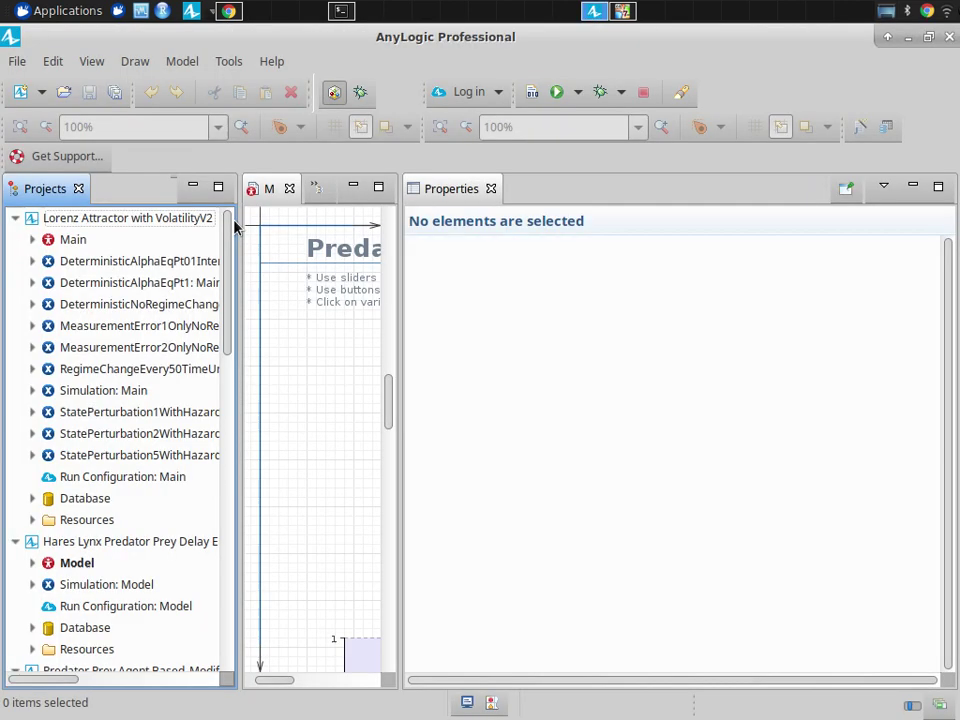
{"action": "left_click", "coordinate": [17, 61]}
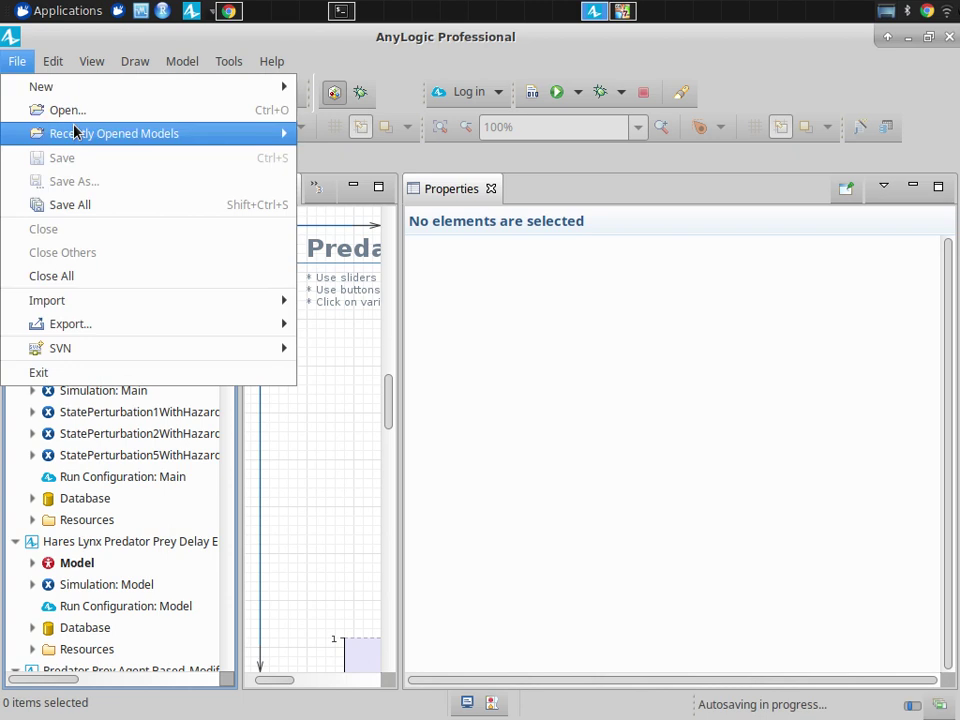
{"action": "key", "text": "Up"}
{"action": "key", "text": "Return"}
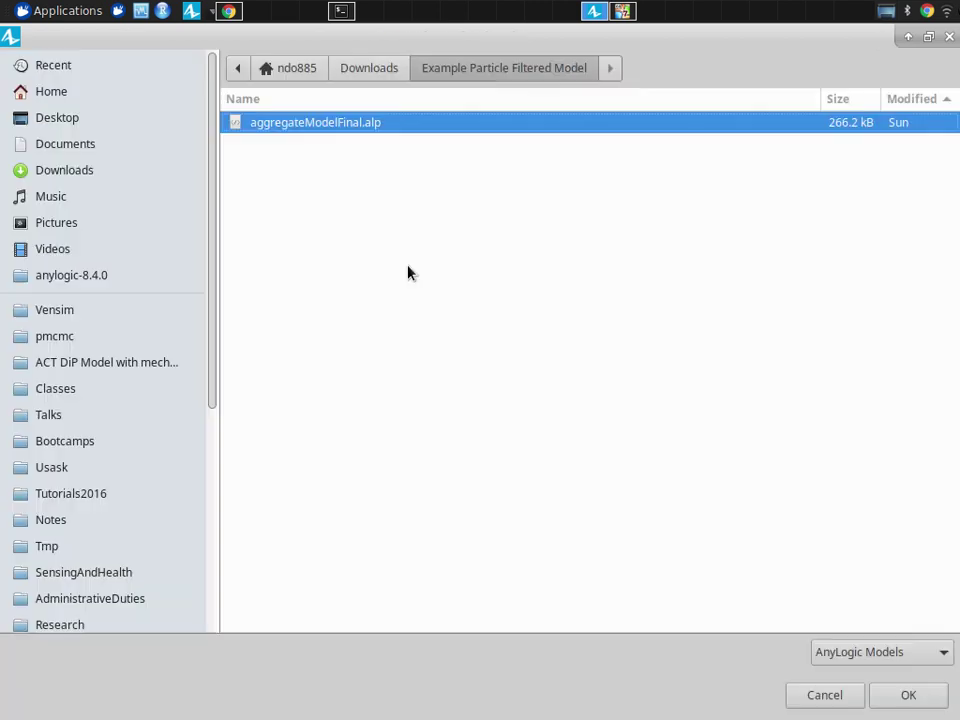
{"action": "left_click", "coordinate": [381, 66]}
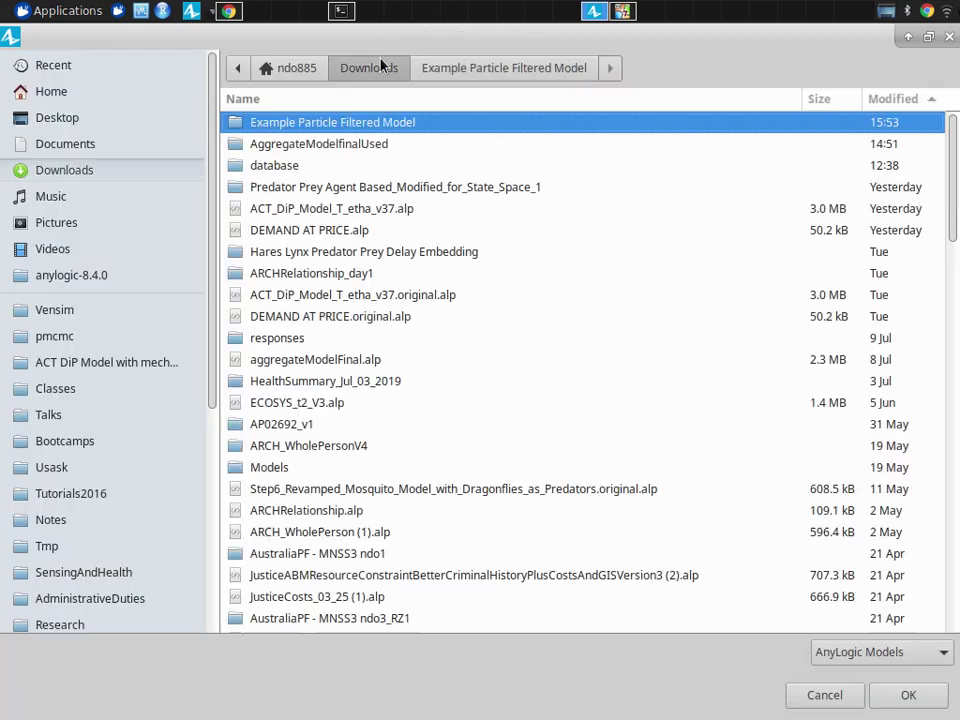
{"action": "double_click", "coordinate": [349, 124]}
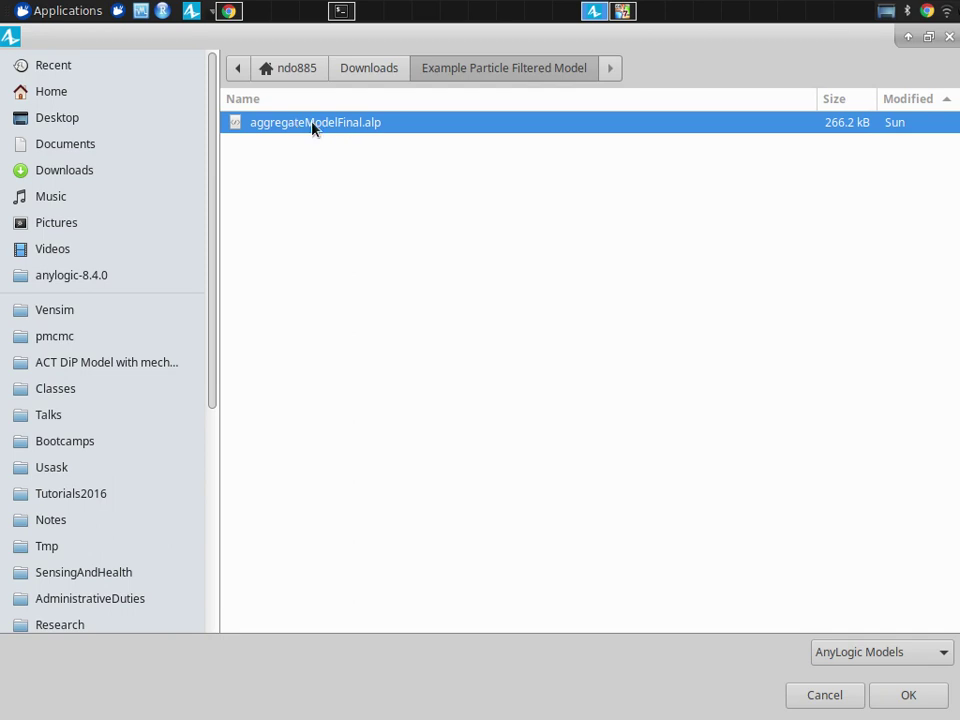
{"action": "double_click", "coordinate": [312, 126]}
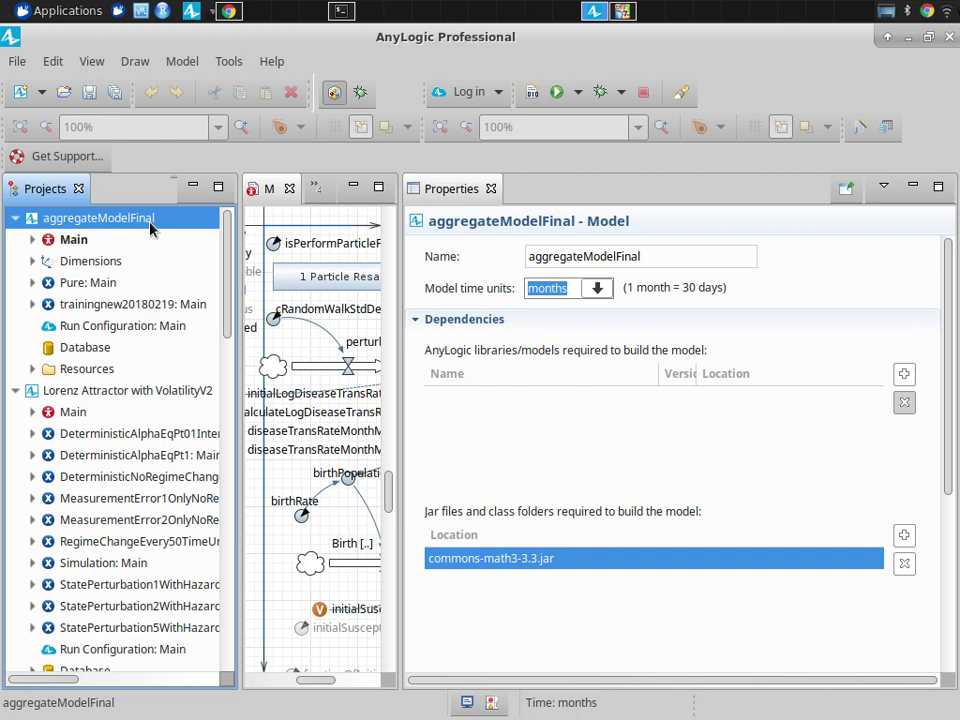
Build the model, reselect aggregateModelFinal in Projects and rebuild until it completes successfully.
{"action": "left_click", "coordinate": [531, 95]}
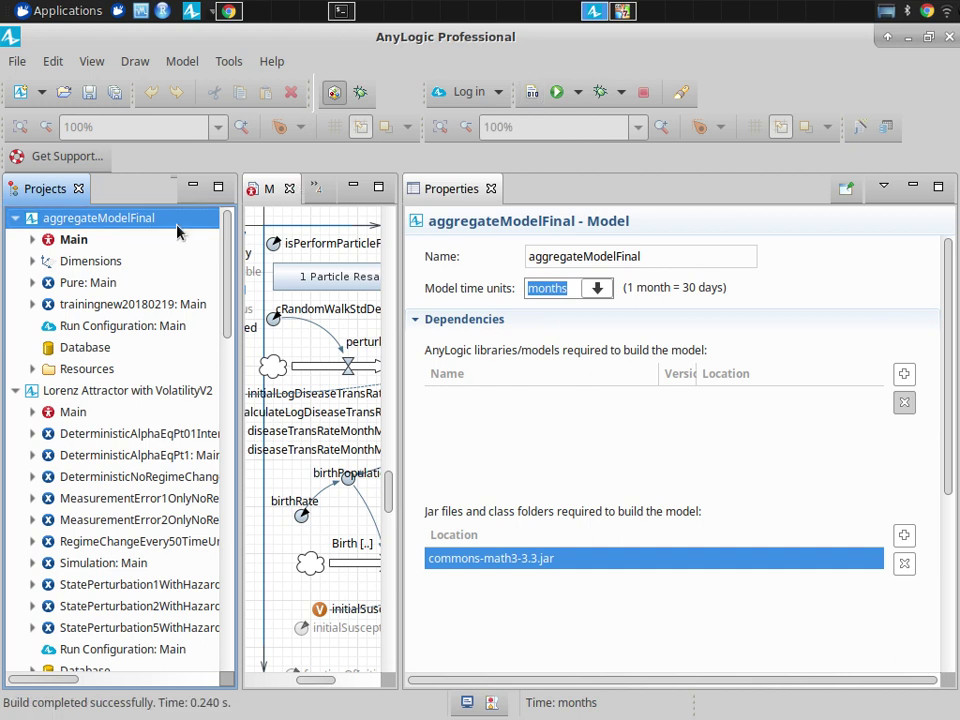
{"action": "left_click", "coordinate": [182, 222]}
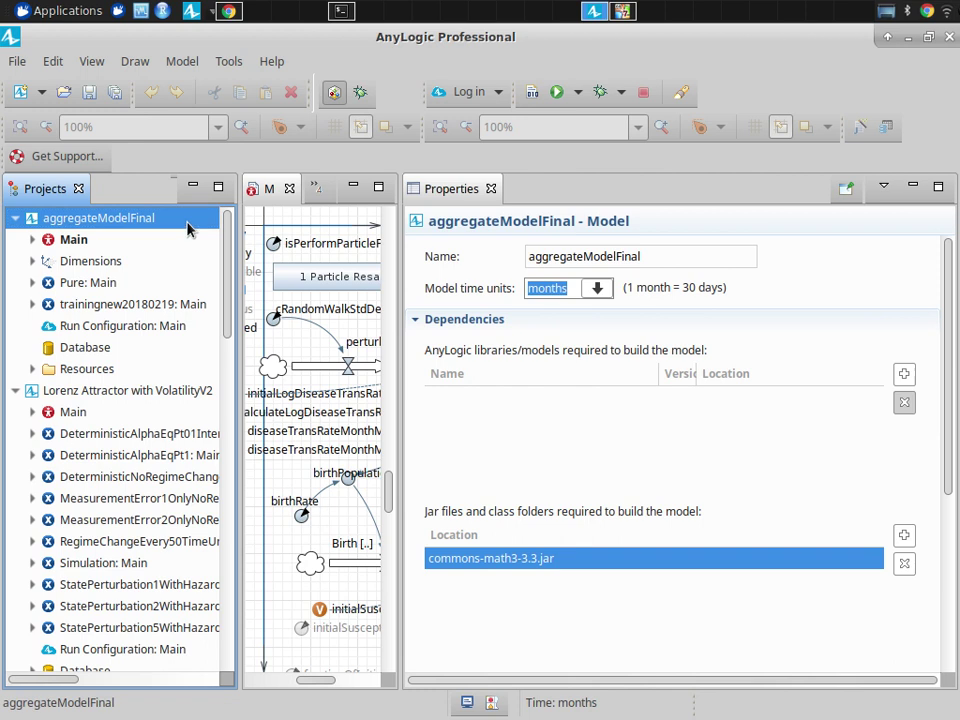
{"action": "left_click", "coordinate": [531, 93]}
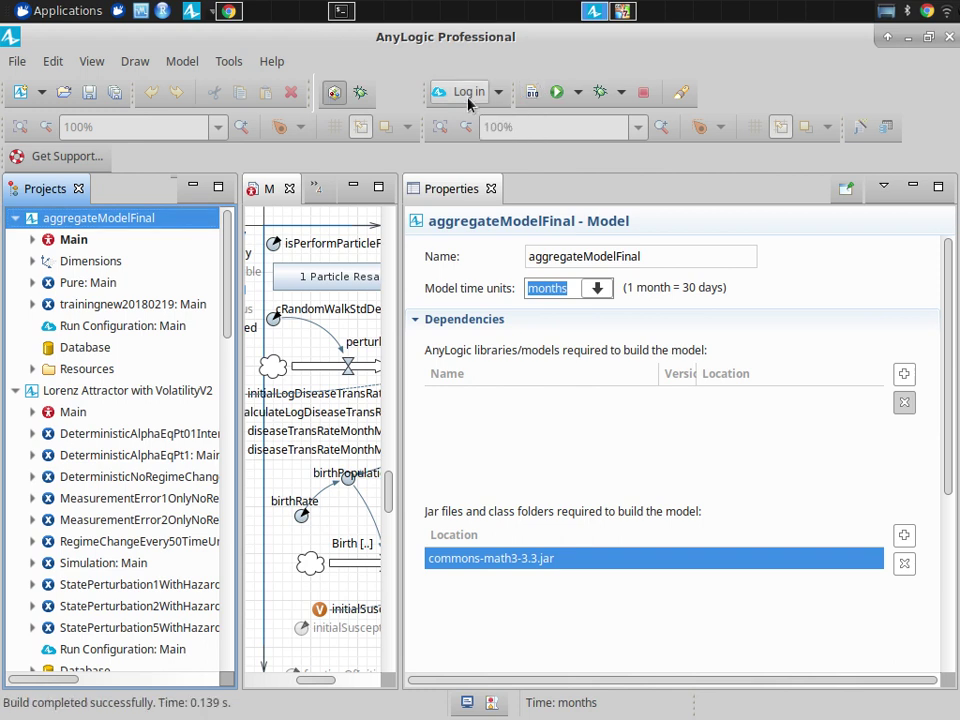
{"action": "left_click", "coordinate": [174, 64]}
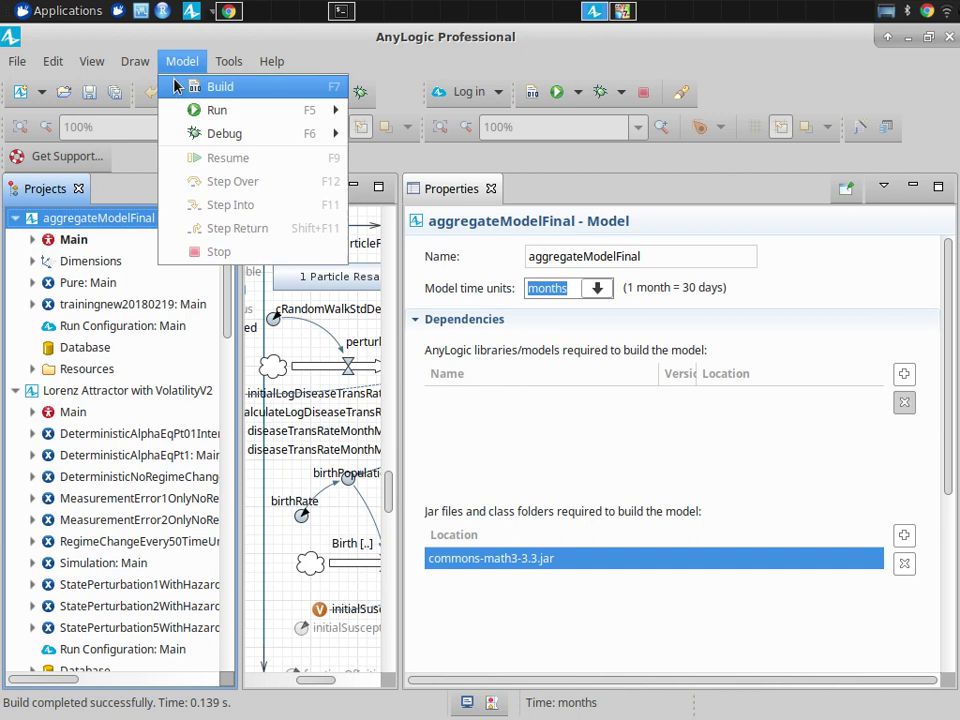
Rebuild from the Model menu and bring up Run for the trainingnew20180219: Main experiment.
{"action": "left_click", "coordinate": [186, 87]}
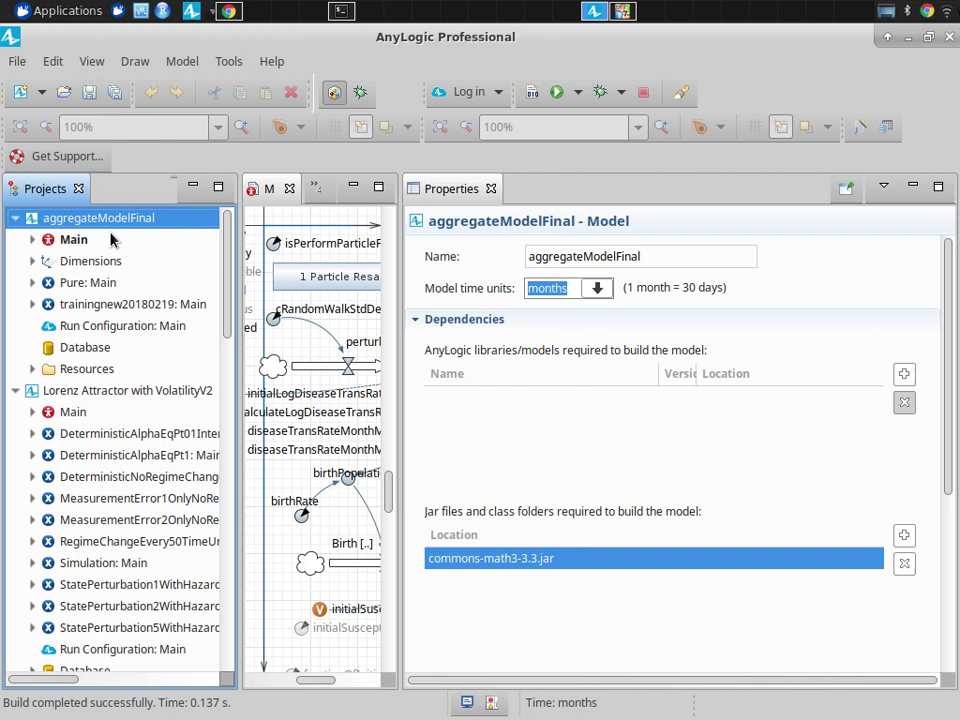
{"action": "right_click", "coordinate": [107, 311]}
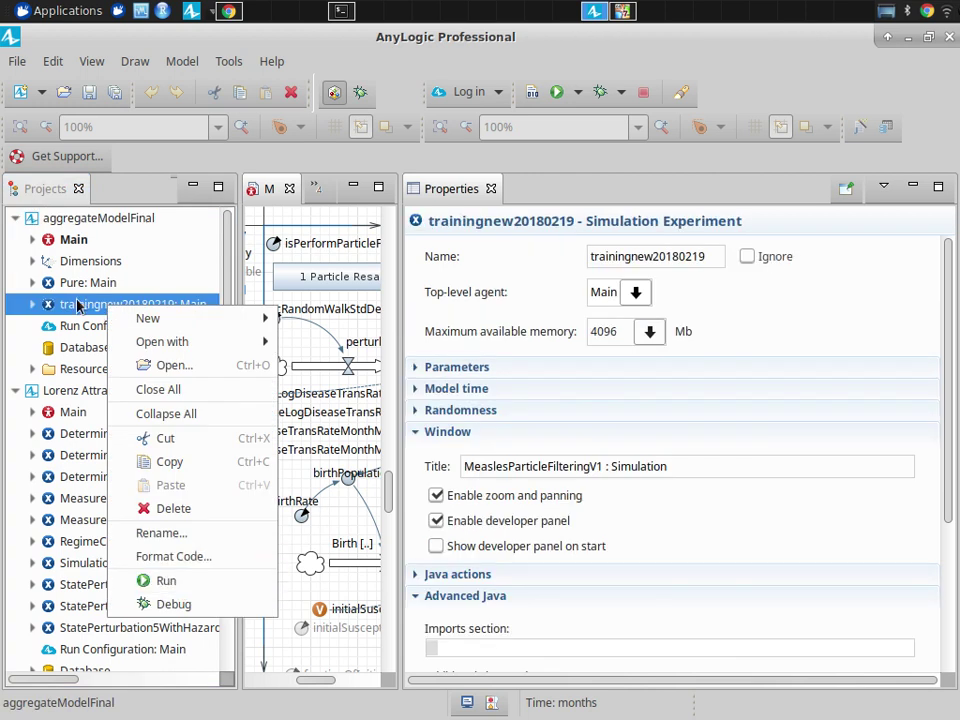
{"action": "left_click", "coordinate": [77, 305]}
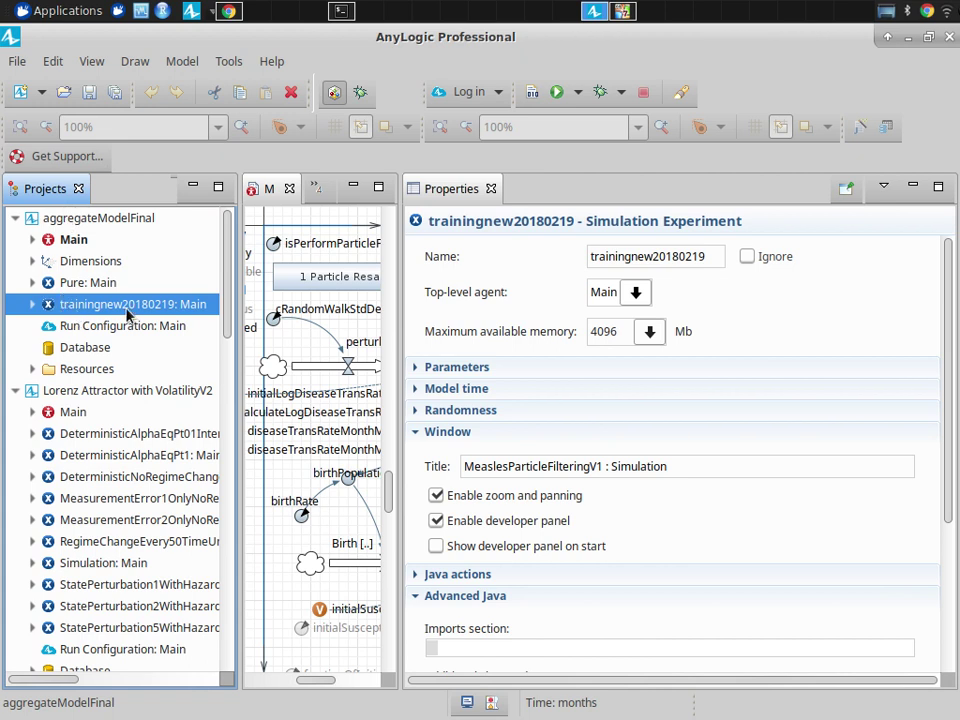
{"action": "right_click", "coordinate": [84, 313]}
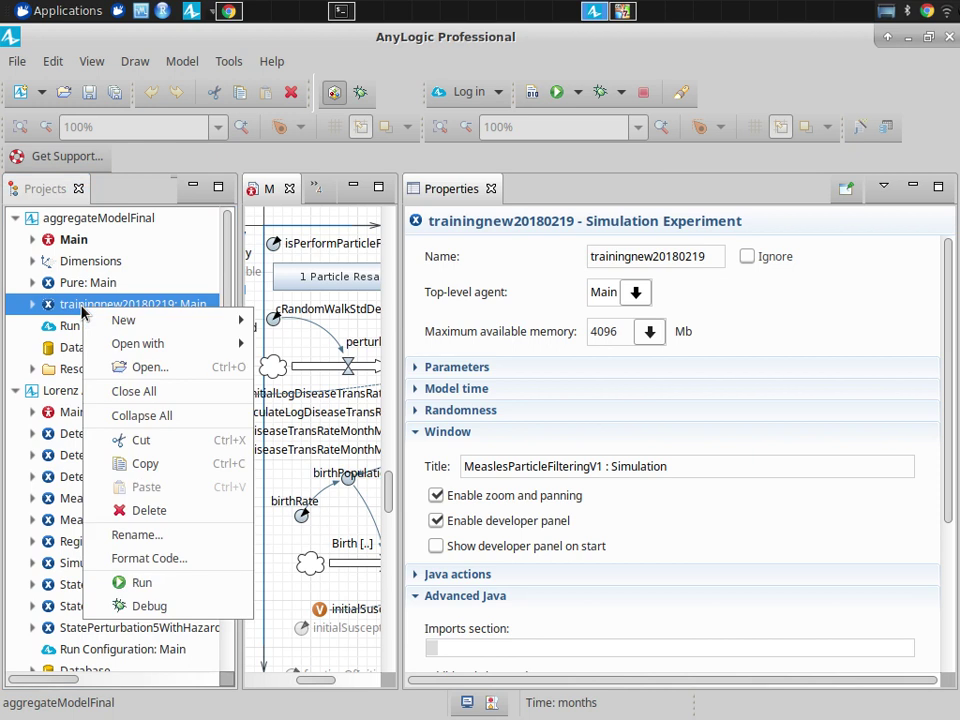
Run MeaslesParticleFilteringV1 with the developer console showing, letting it pause at 24.13 months.
{"action": "left_click", "coordinate": [176, 591]}
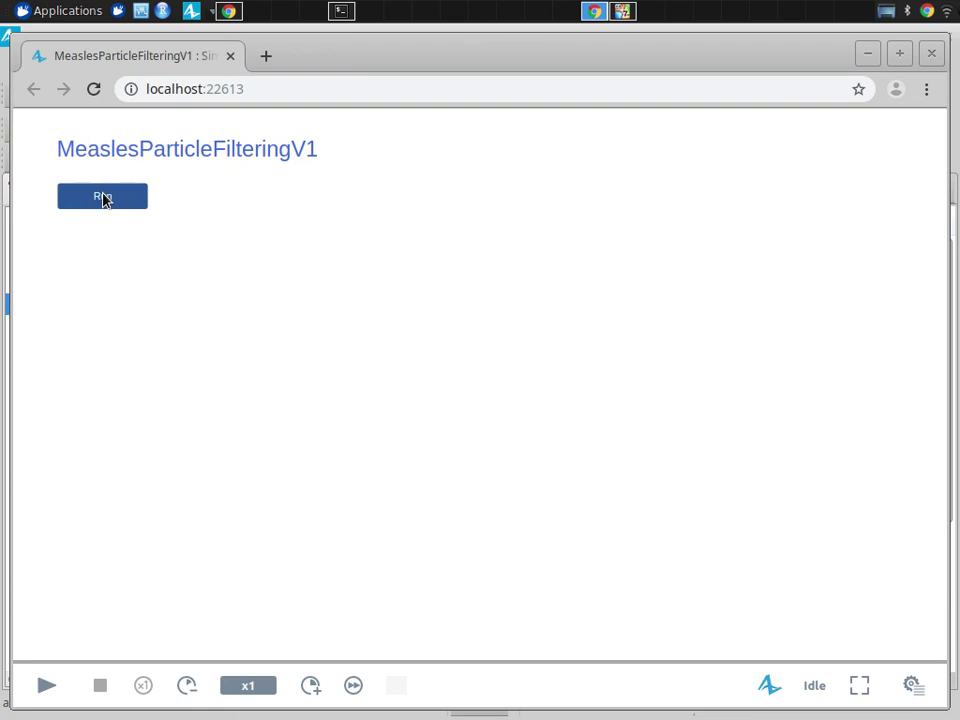
{"action": "left_click", "coordinate": [104, 198]}
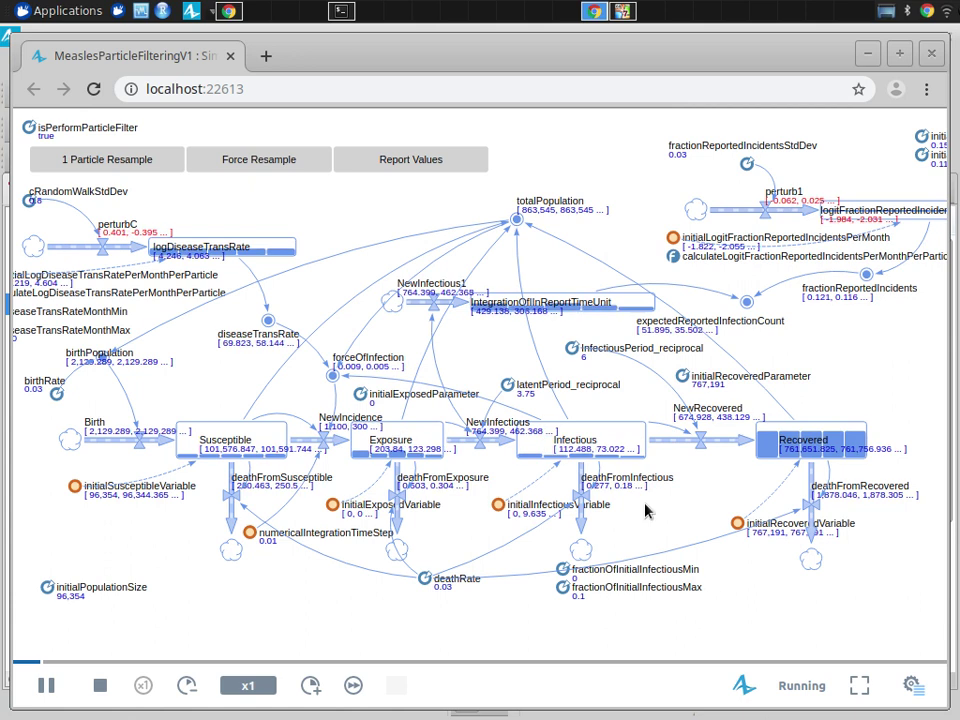
{"action": "left_click", "coordinate": [911, 685]}
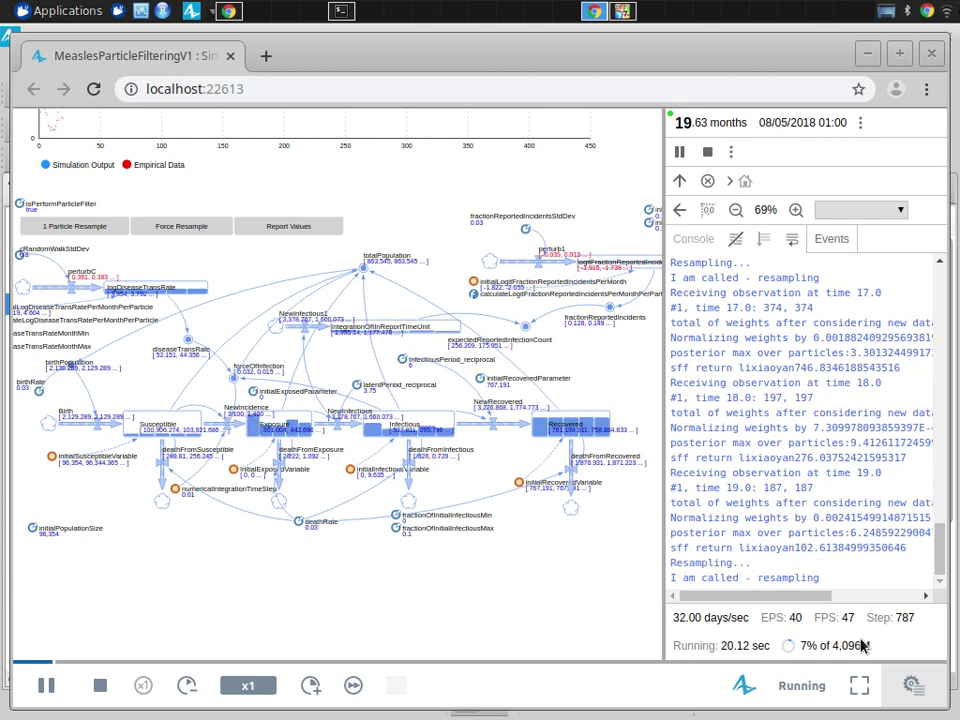
{"action": "left_click", "coordinate": [913, 686]}
{"action": "left_click", "coordinate": [913, 686]}
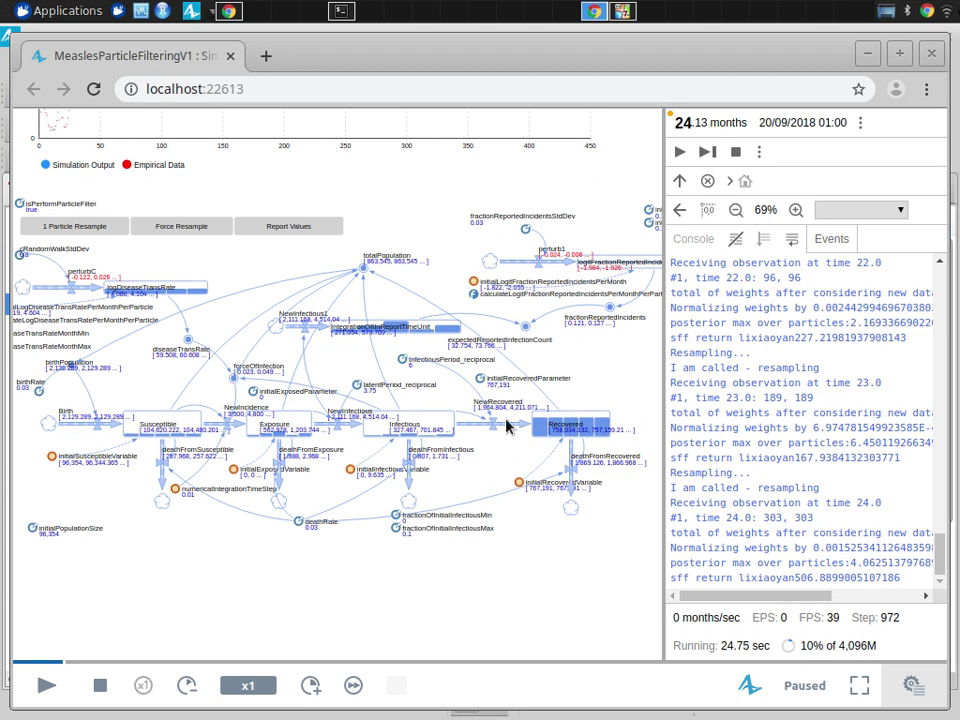
Toggle the Empirical Data legend entry on, off and on again, then drag back to the model diagram.
{"action": "left_click_drag", "start_coordinate": [364, 196], "coordinate": [332, 446]}
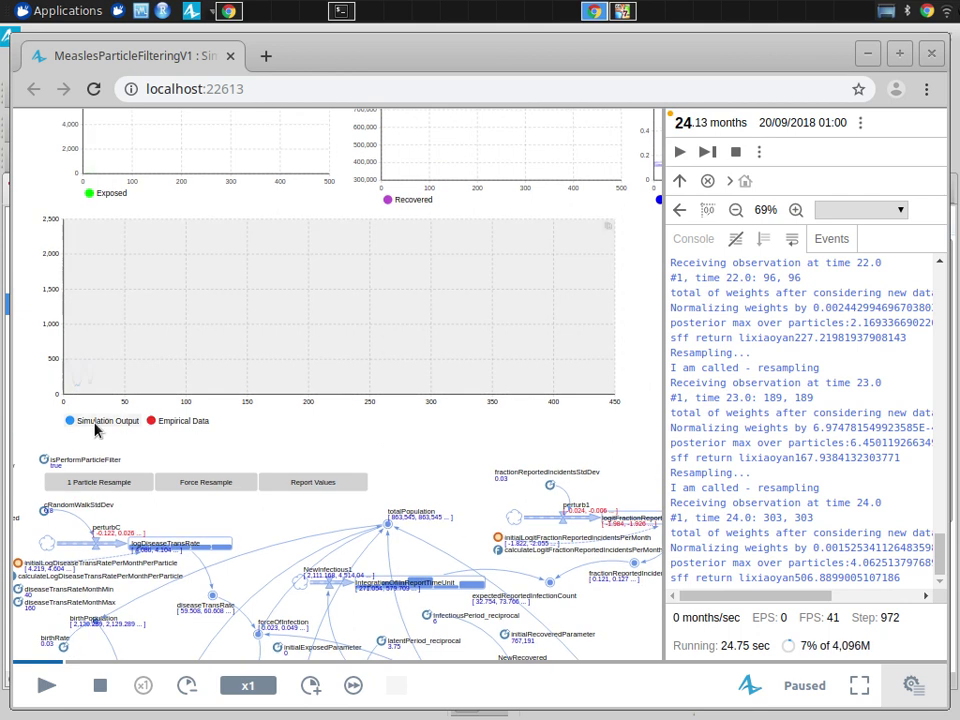
{"action": "left_click", "coordinate": [205, 421]}
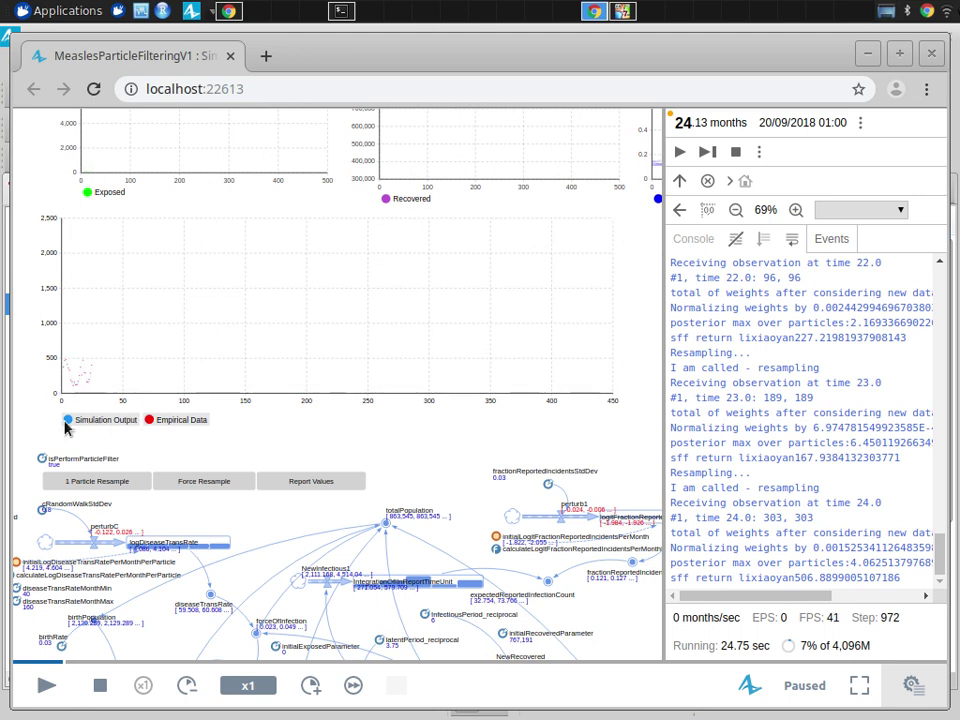
{"action": "left_click", "coordinate": [152, 420]}
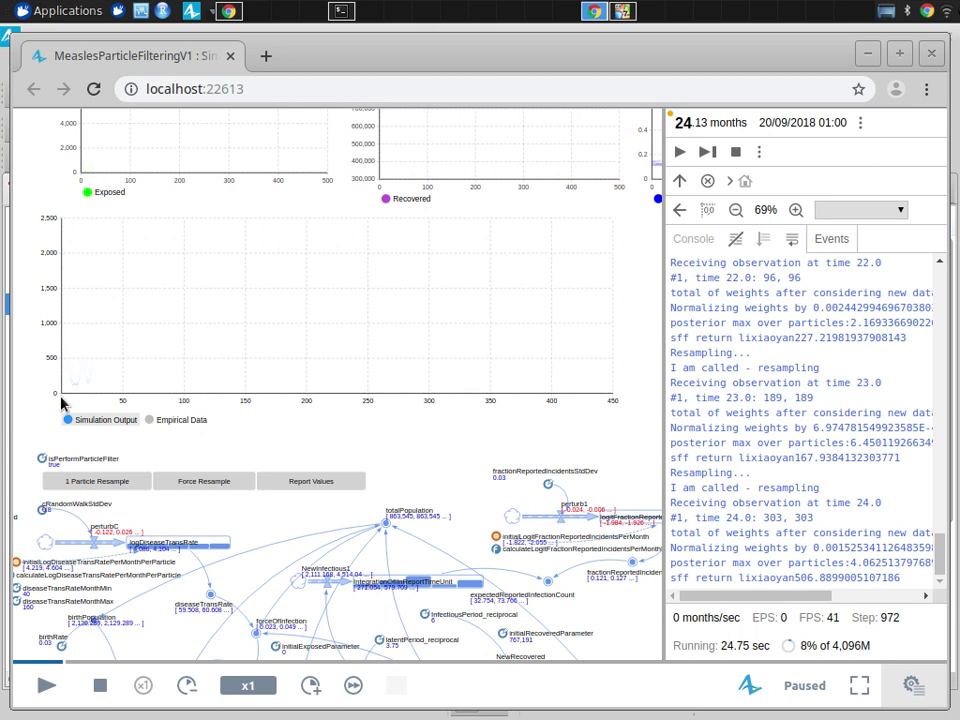
{"action": "scroll", "coordinate": [137, 444], "scroll_direction": "up", "scroll_amount": 5}
{"action": "scroll", "coordinate": [145, 435], "scroll_direction": "down", "scroll_amount": 5}
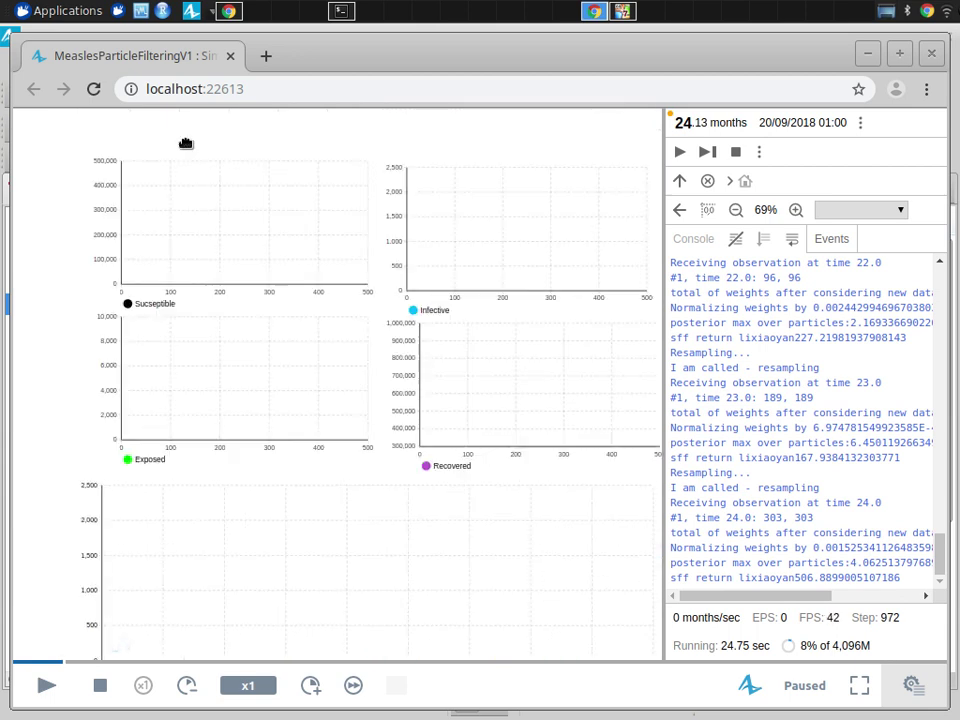
{"action": "left_click", "coordinate": [198, 553]}
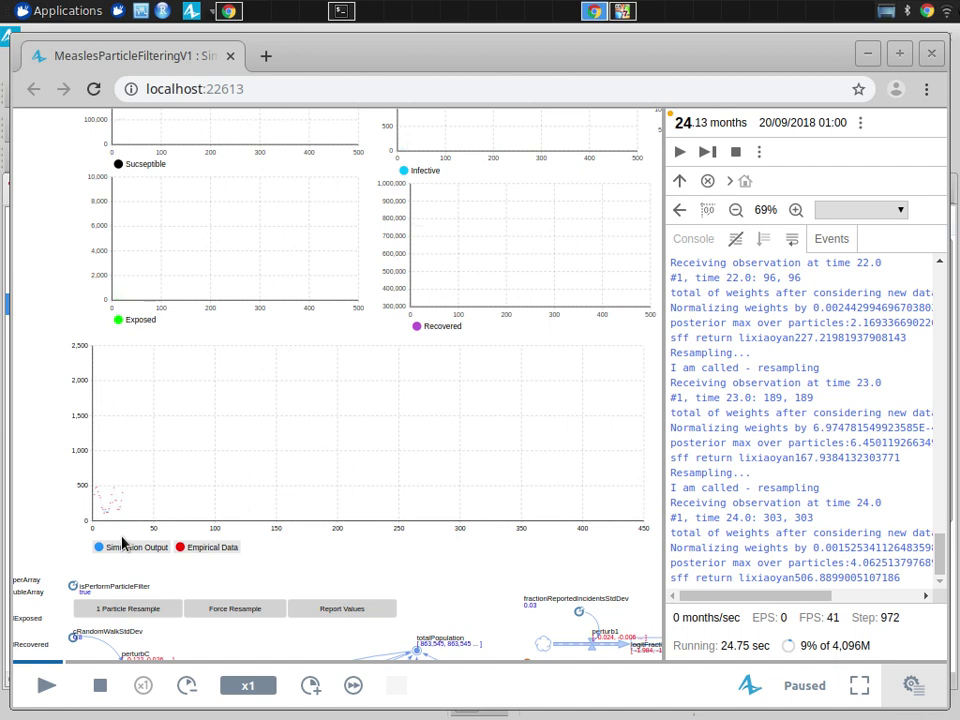
{"action": "left_click_drag", "start_coordinate": [450, 585], "coordinate": [438, 196]}
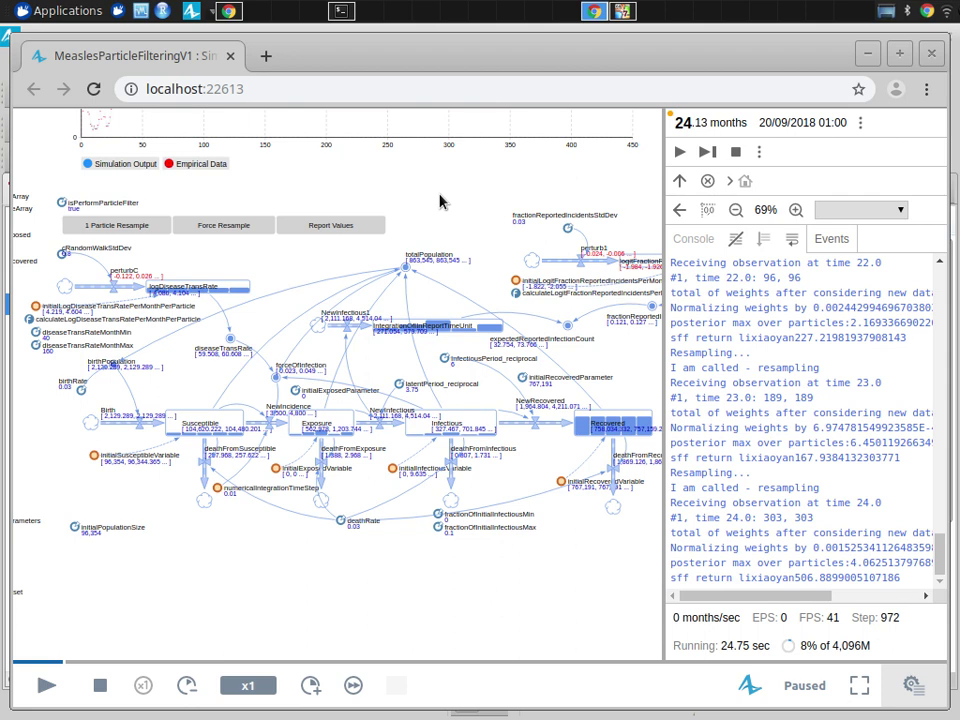
In Chrome's Elements required doc, select the function name processNewEmpiricalObservationForParticleFilter.
{"action": "key", "text": "alt+Tab"}
{"action": "key", "text": "Tab"}
{"action": "key", "text": "Tab"}
{"action": "key", "text": "Tab"}
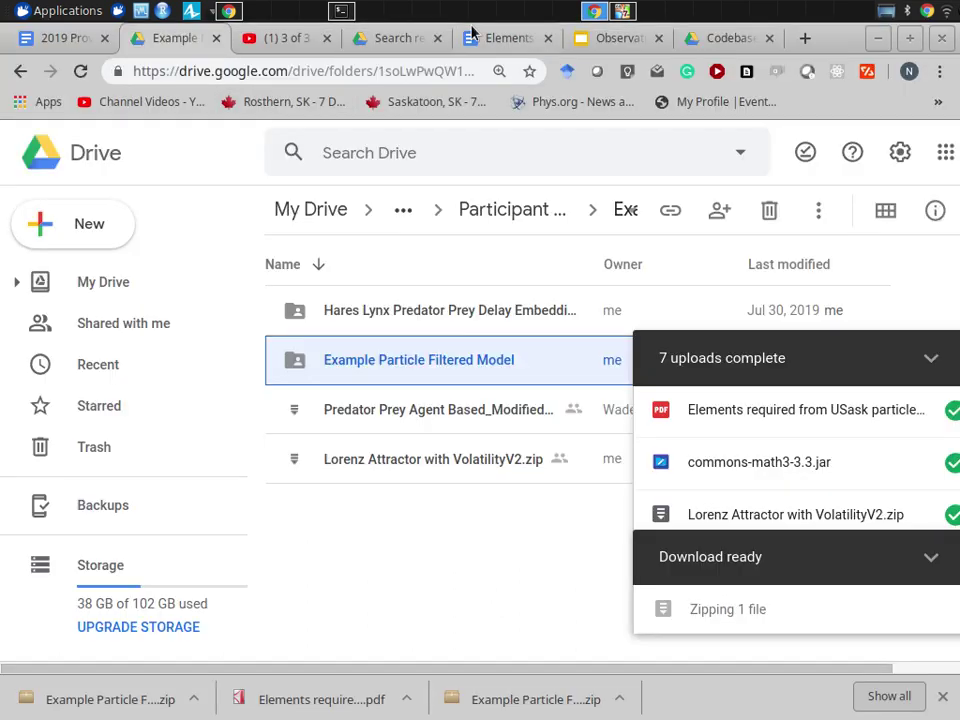
{"action": "left_click", "coordinate": [287, 38]}
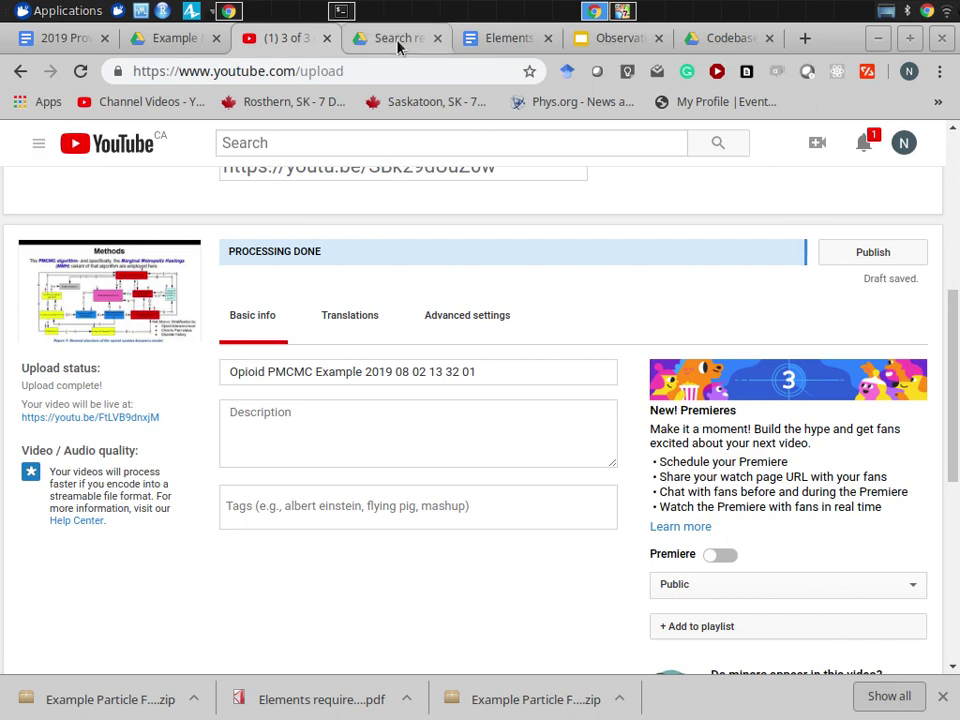
{"action": "left_click", "coordinate": [505, 38]}
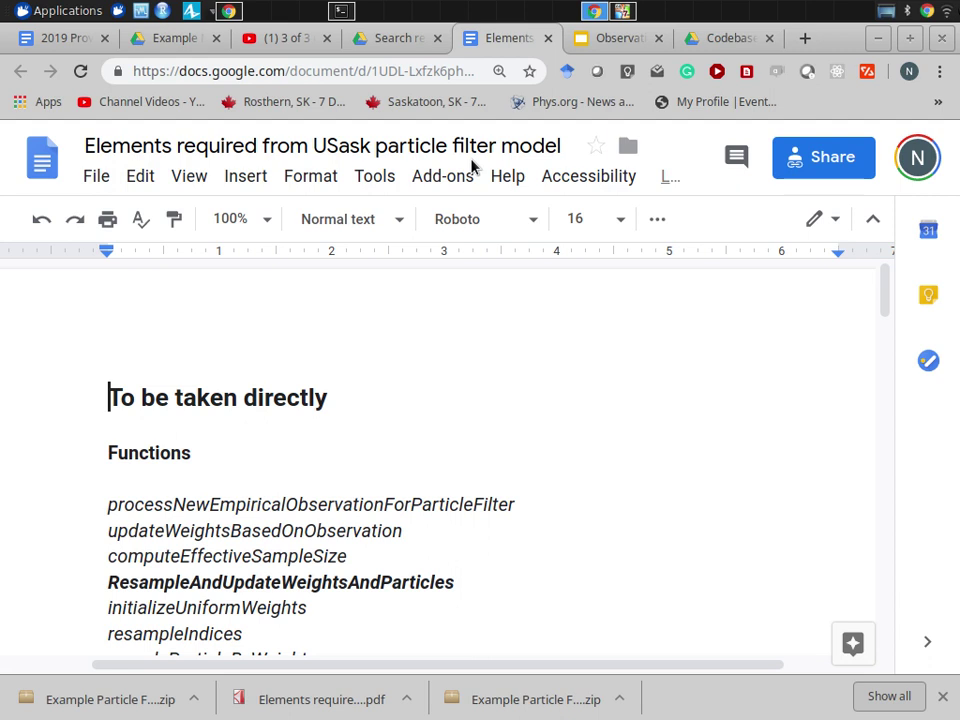
{"action": "left_click", "coordinate": [212, 503]}
{"action": "double_click", "coordinate": [215, 502]}
{"action": "key", "text": "ctrl+c"}
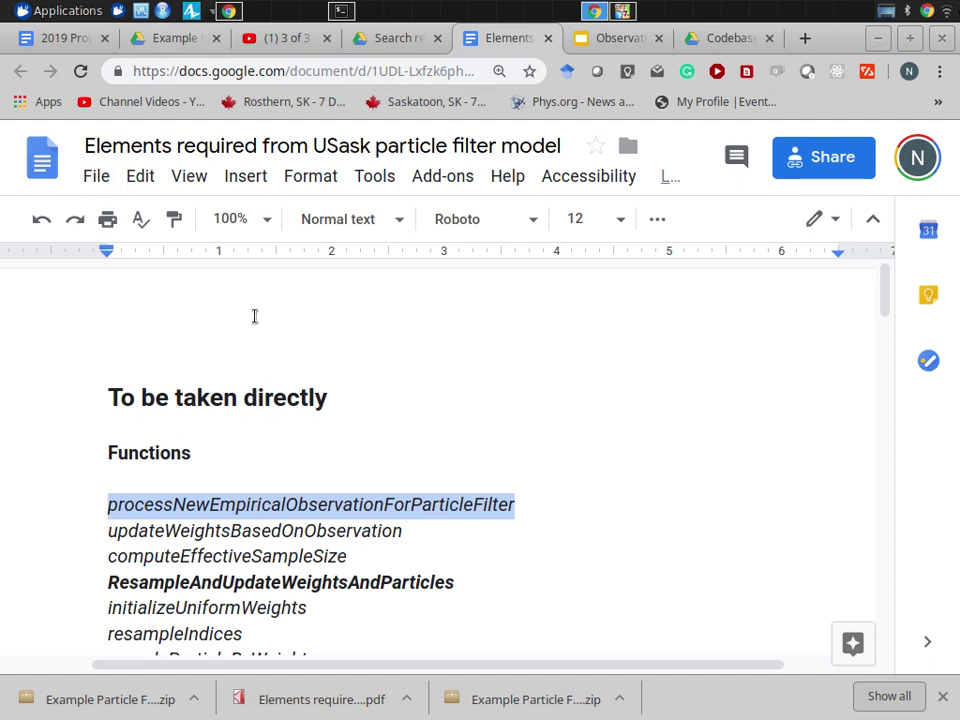
Preview the Elements required PDF in Participant Resources > Reference Decks, then return to AnyLogic.
{"action": "left_click", "coordinate": [178, 36]}
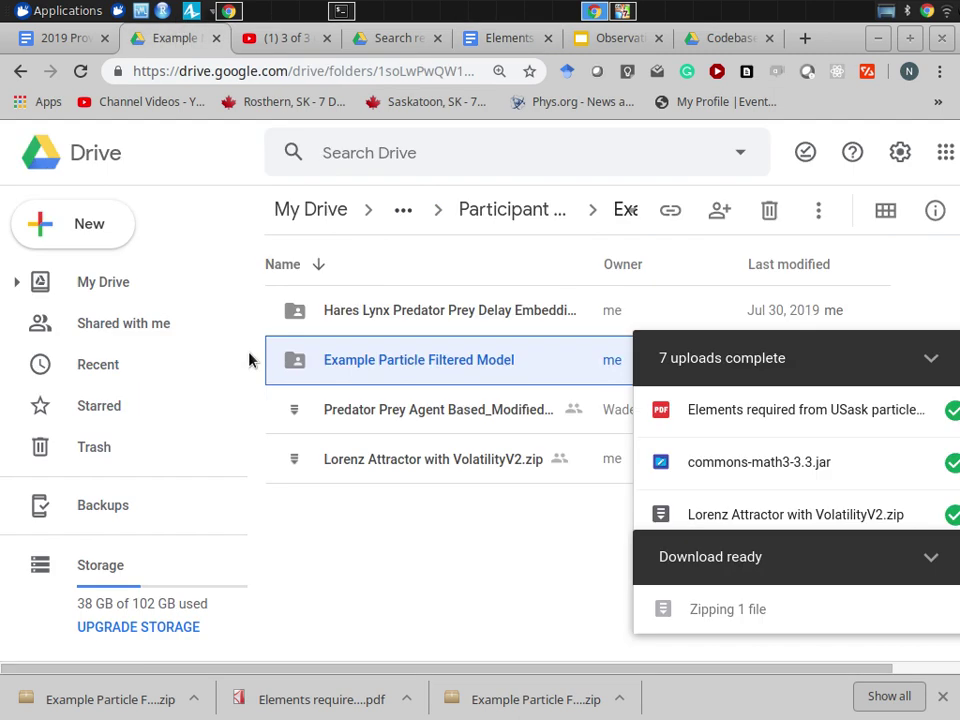
{"action": "left_click", "coordinate": [512, 209]}
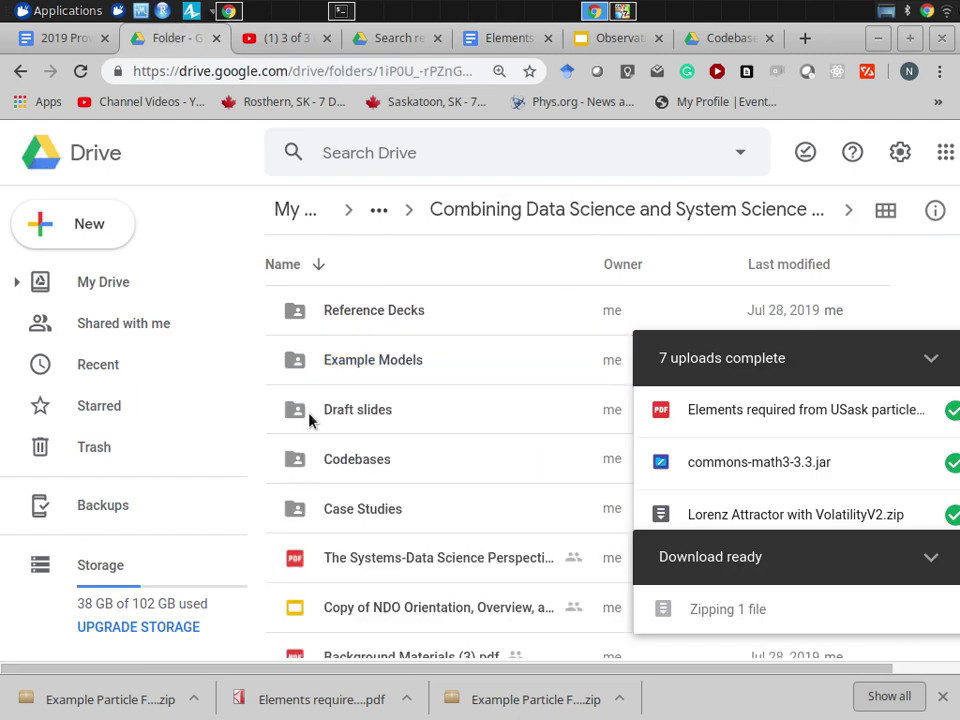
{"action": "double_click", "coordinate": [346, 316]}
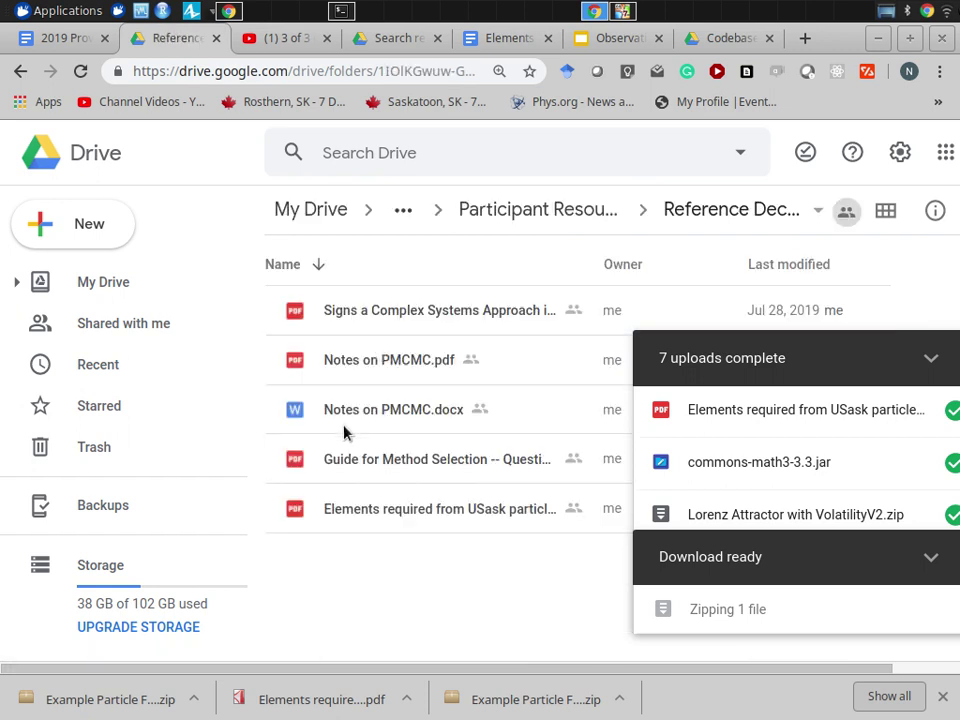
{"action": "double_click", "coordinate": [354, 514]}
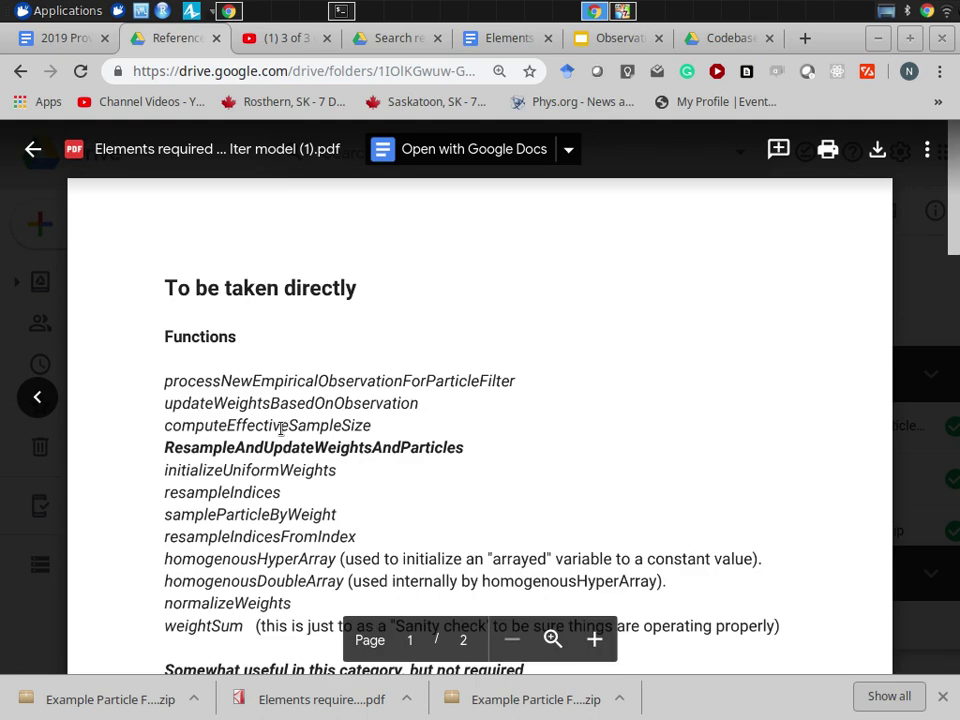
{"action": "key", "text": "Escape"}
{"action": "key", "text": "alt+Tab"}
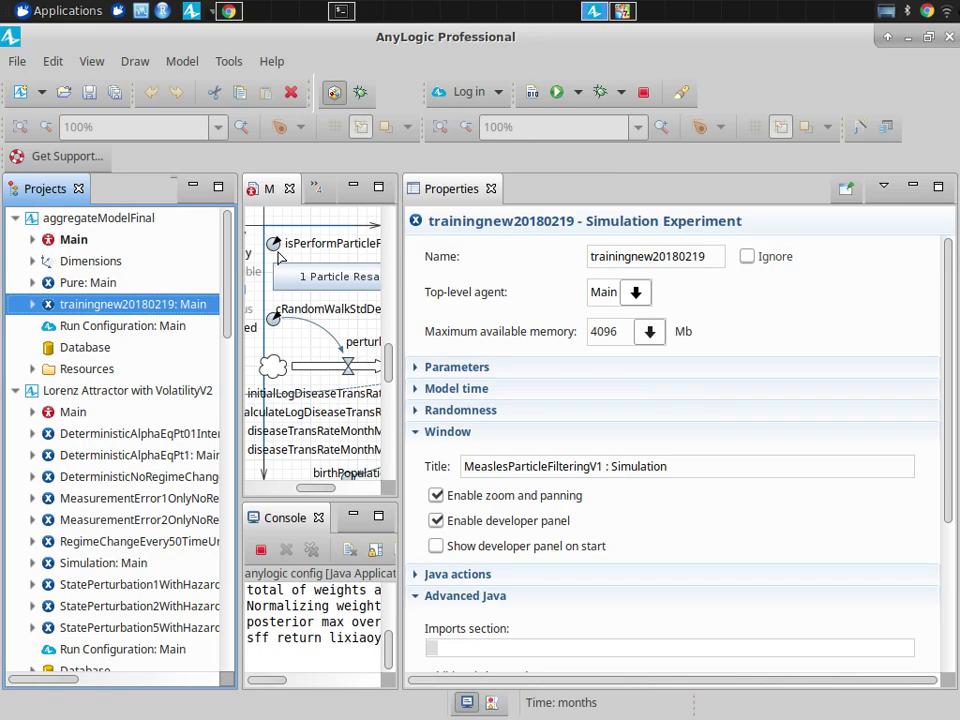
Search the workspace for processNewEmpiricalObservationForParticleFilter, open the function, and expand the Events references.
{"action": "left_click_drag", "start_coordinate": [399, 275], "coordinate": [731, 279]}
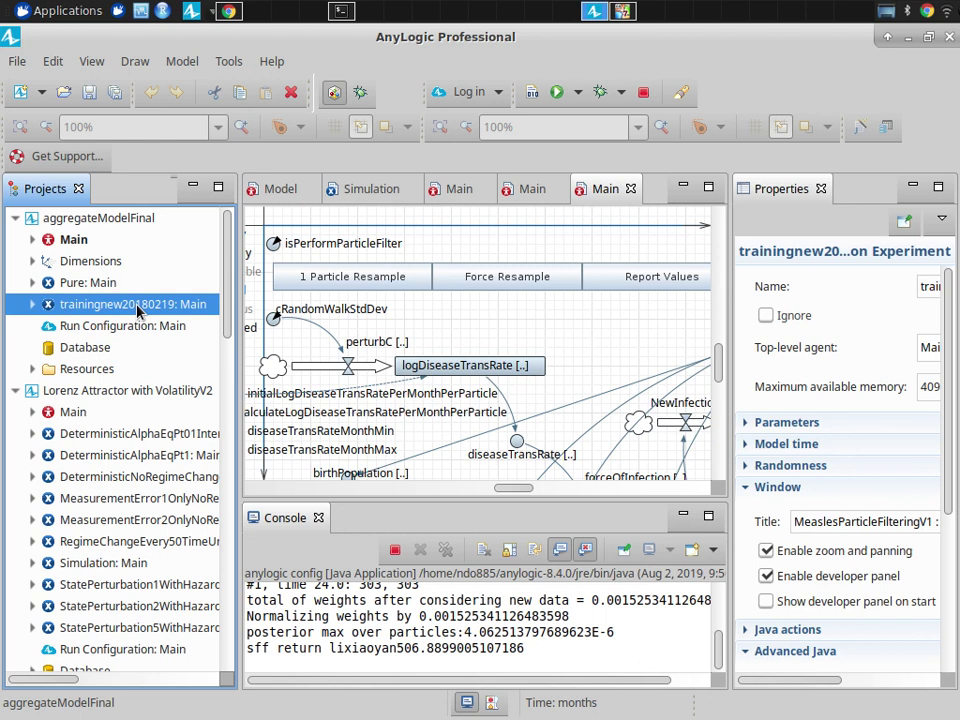
{"action": "key", "text": "ctrl+f"}
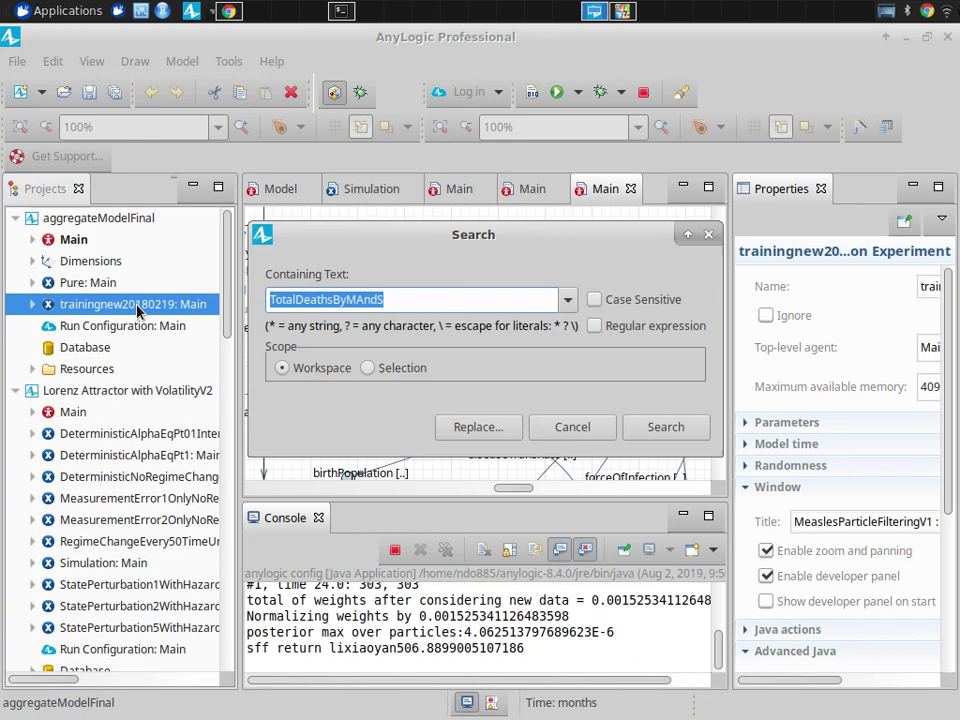
{"action": "key", "text": "ctrl+v"}
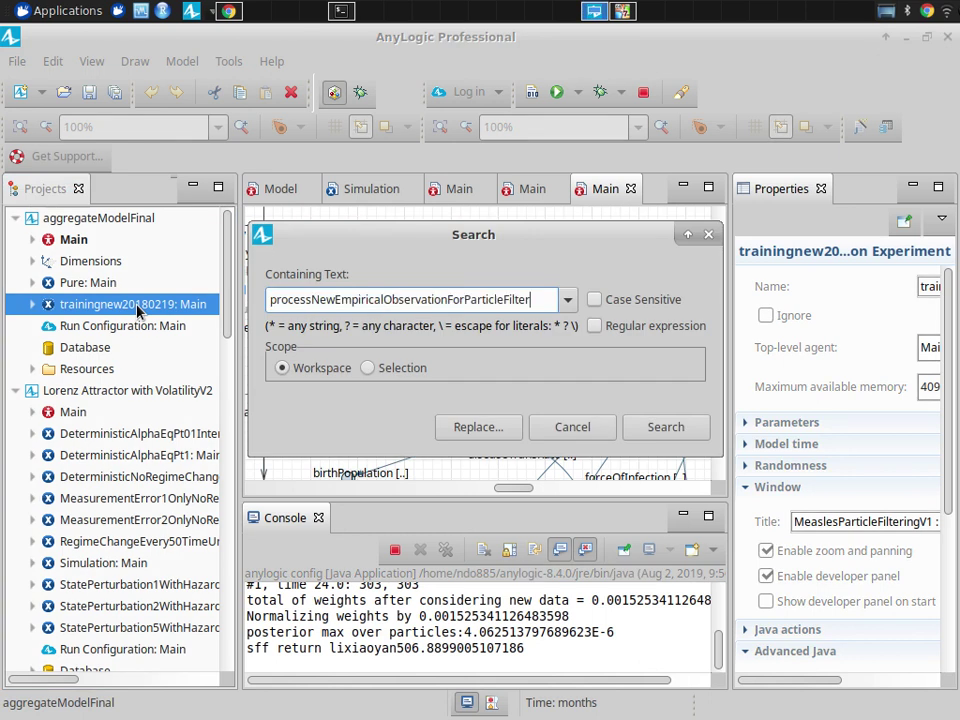
{"action": "left_click", "coordinate": [665, 427]}
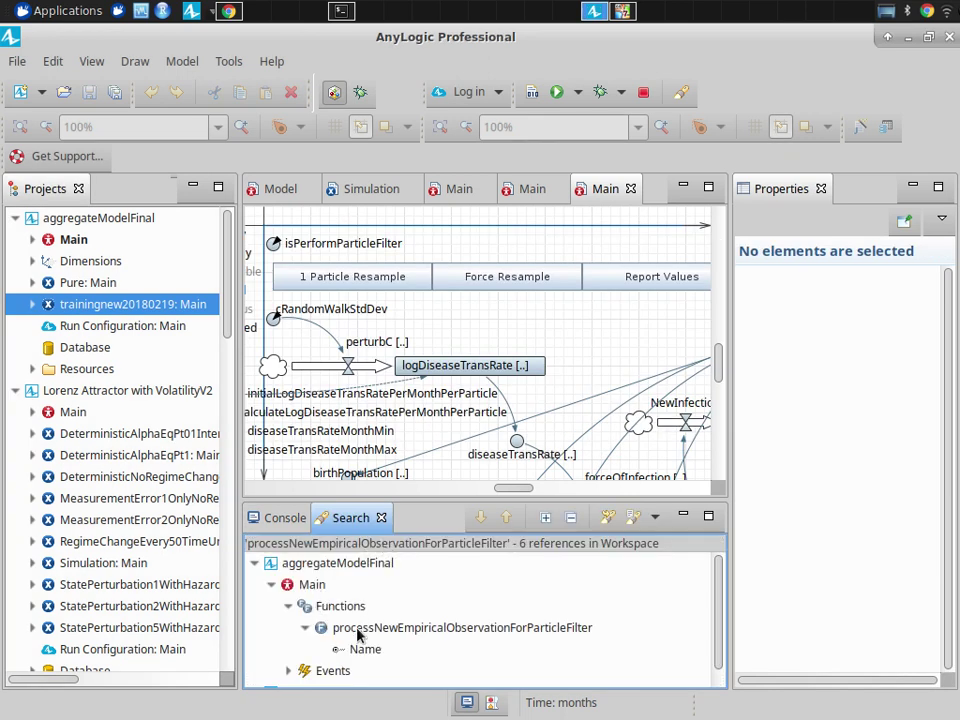
{"action": "double_click", "coordinate": [357, 634]}
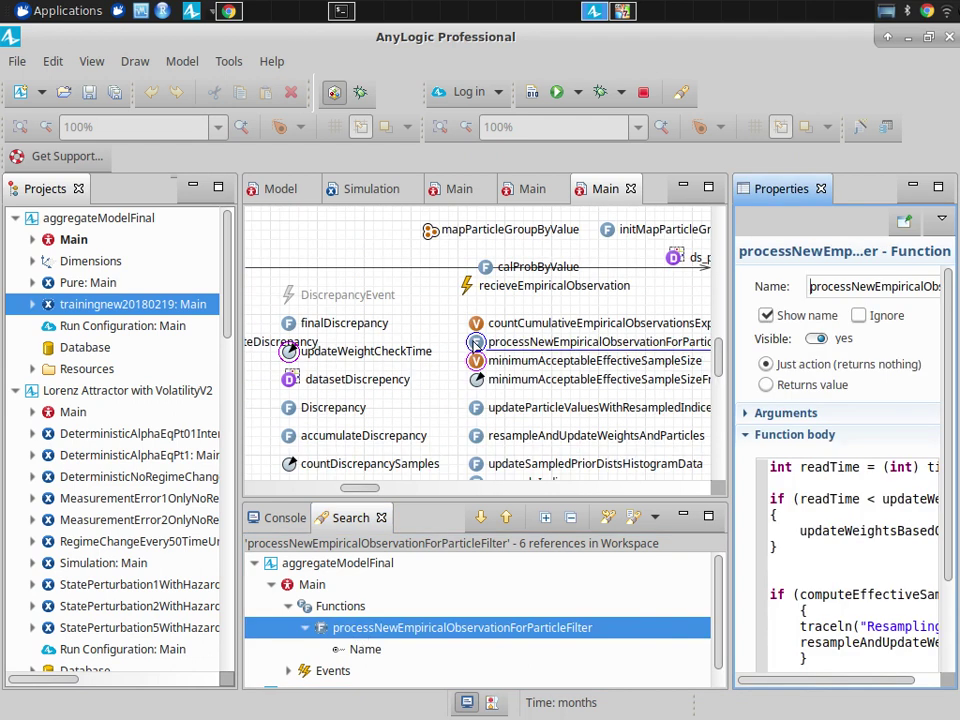
{"action": "left_click", "coordinate": [289, 670]}
{"action": "scroll", "coordinate": [720, 604], "scroll_direction": "down", "scroll_amount": 1}
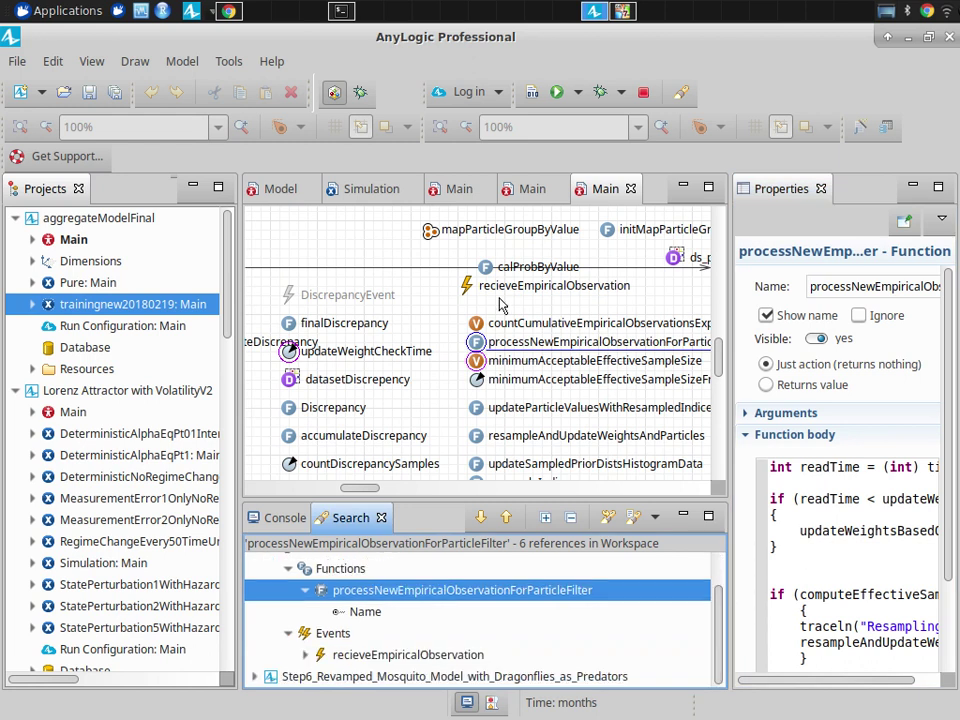
Select the recieveEmpiricalObservation event and read its Action code in a widened Properties panel.
{"action": "left_click", "coordinate": [540, 286]}
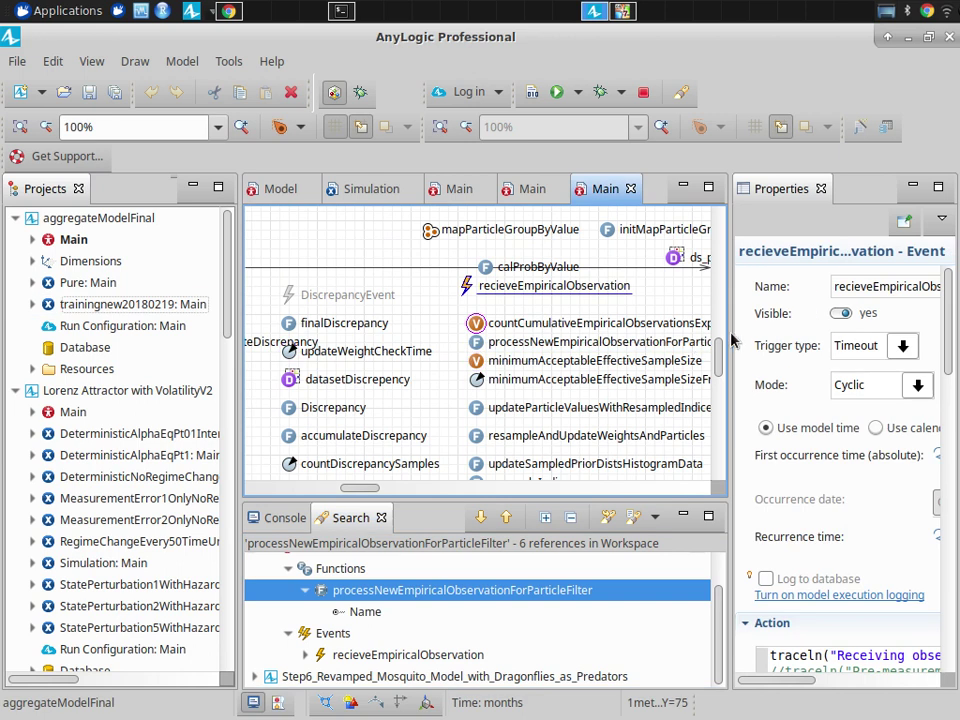
{"action": "left_click_drag", "start_coordinate": [731, 331], "coordinate": [422, 317]}
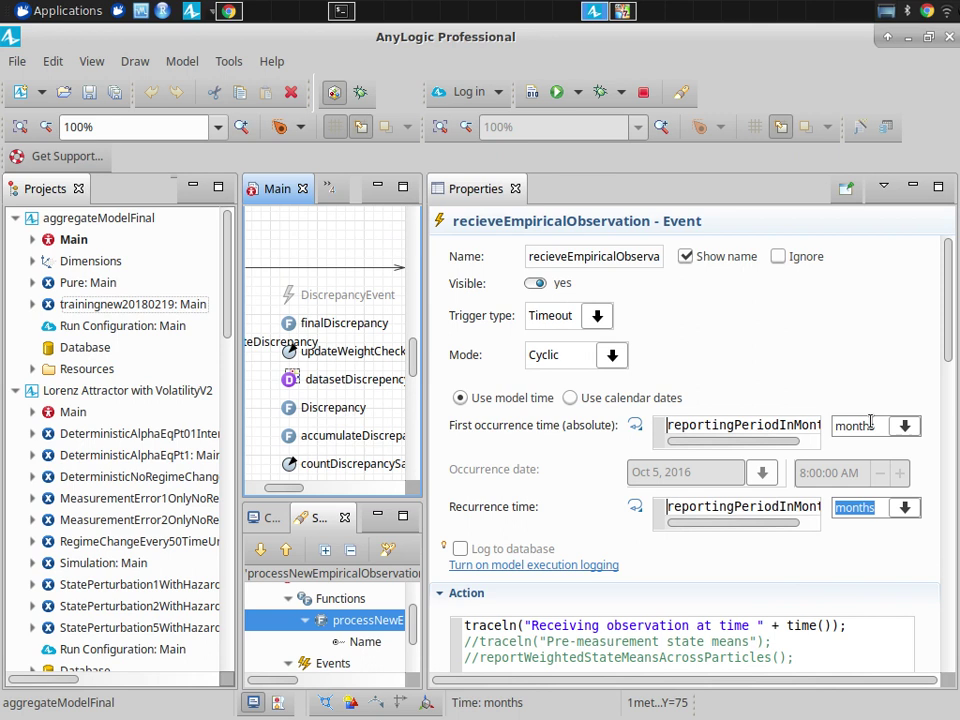
{"action": "left_click", "coordinate": [745, 657]}
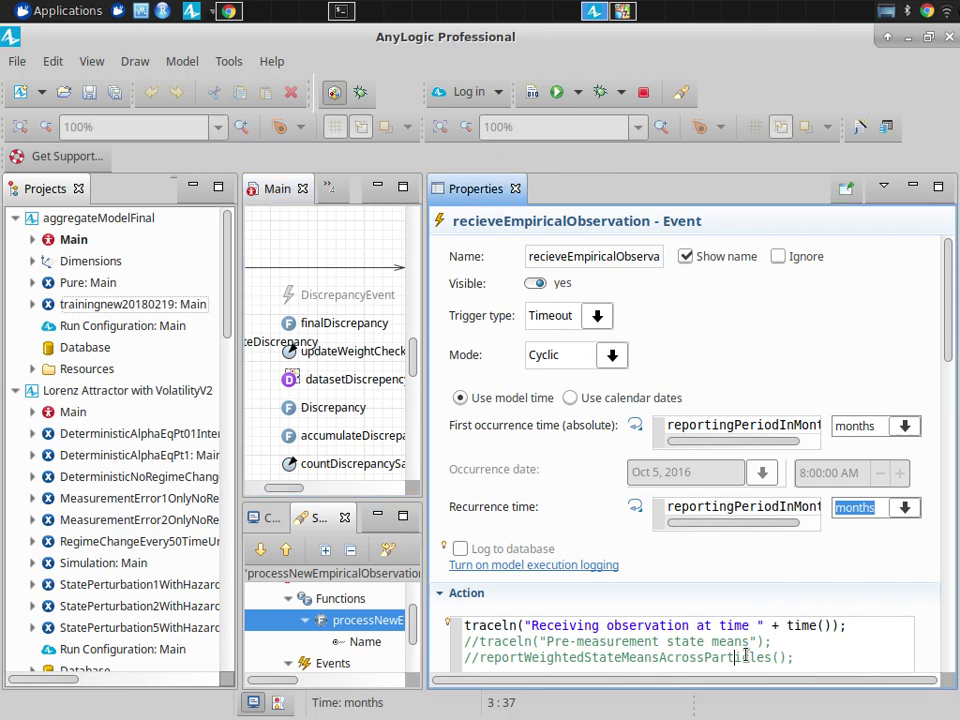
{"action": "key", "text": "Down"}
{"action": "key", "text": "Down"}
{"action": "key", "text": "Down"}
{"action": "key", "text": "Down"}
{"action": "key", "text": "Down"}
{"action": "key", "text": "Down"}
{"action": "key", "text": "Down"}
{"action": "key", "text": "Down"}
{"action": "key", "text": "Down"}
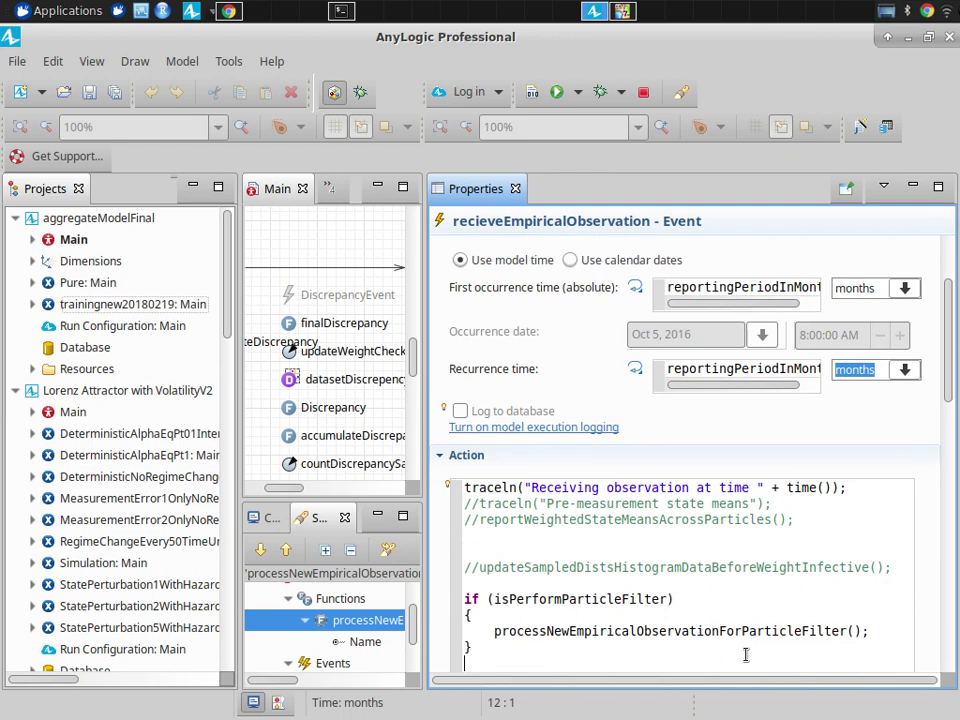
{"action": "key", "text": "Down"}
{"action": "key", "text": "Down"}
{"action": "key", "text": "Down"}
{"action": "key", "text": "Down"}
{"action": "key", "text": "Down"}
{"action": "key", "text": "Down"}
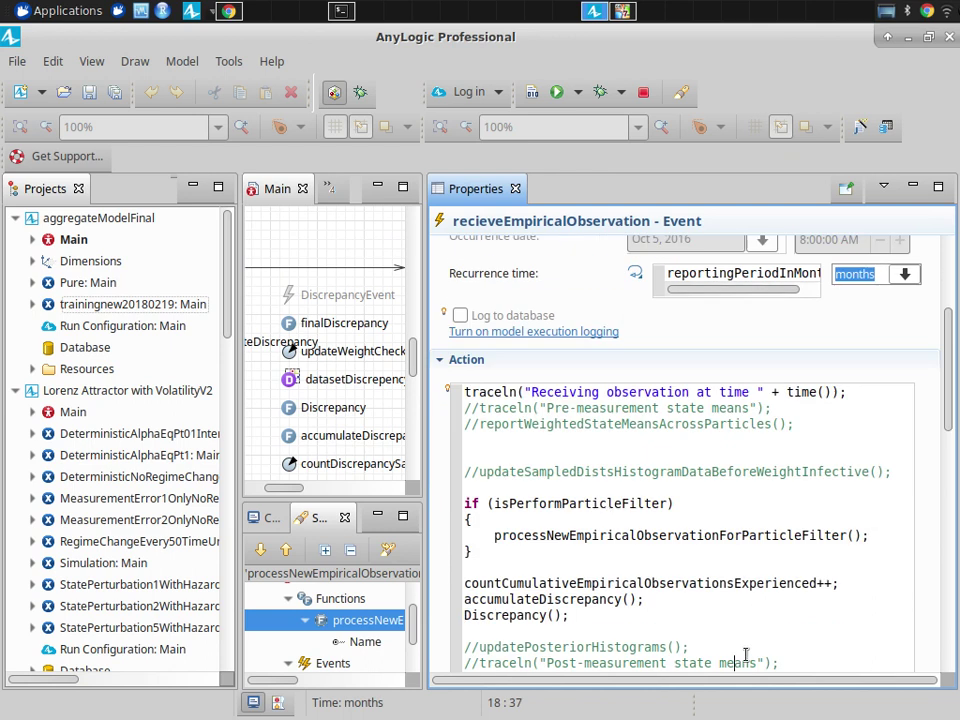
Follow the processNewEmpiricalObservationForParticleFilter call in the Action code to the function's body.
{"action": "double_click", "coordinate": [575, 537]}
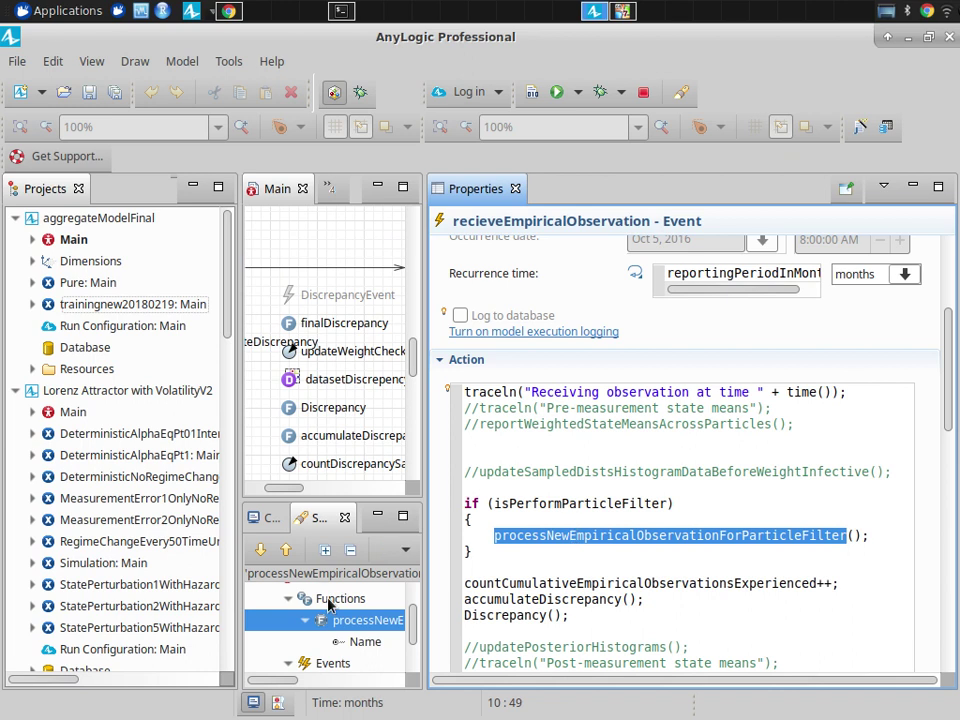
{"action": "left_click", "coordinate": [540, 553]}
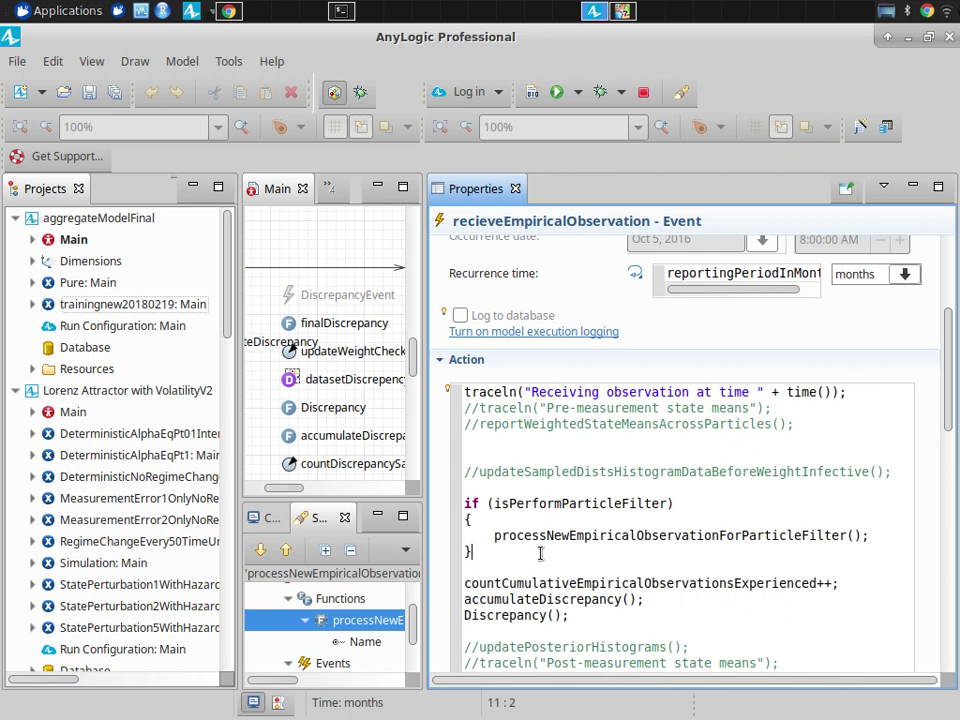
{"action": "double_click", "coordinate": [540, 536]}
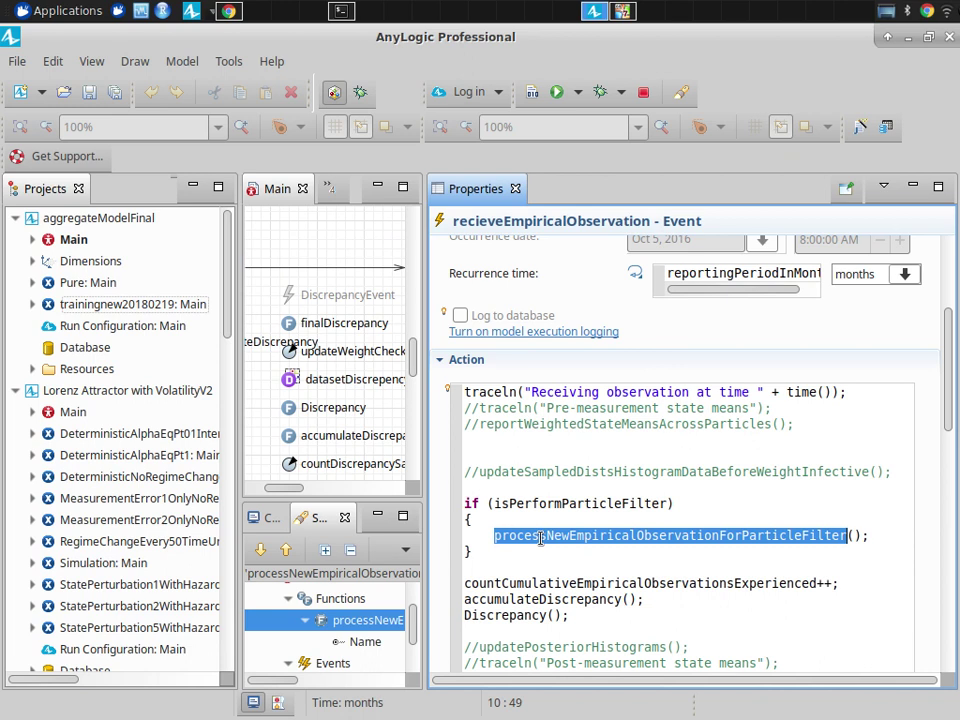
{"action": "left_click", "coordinate": [540, 536], "text": "ctrl"}
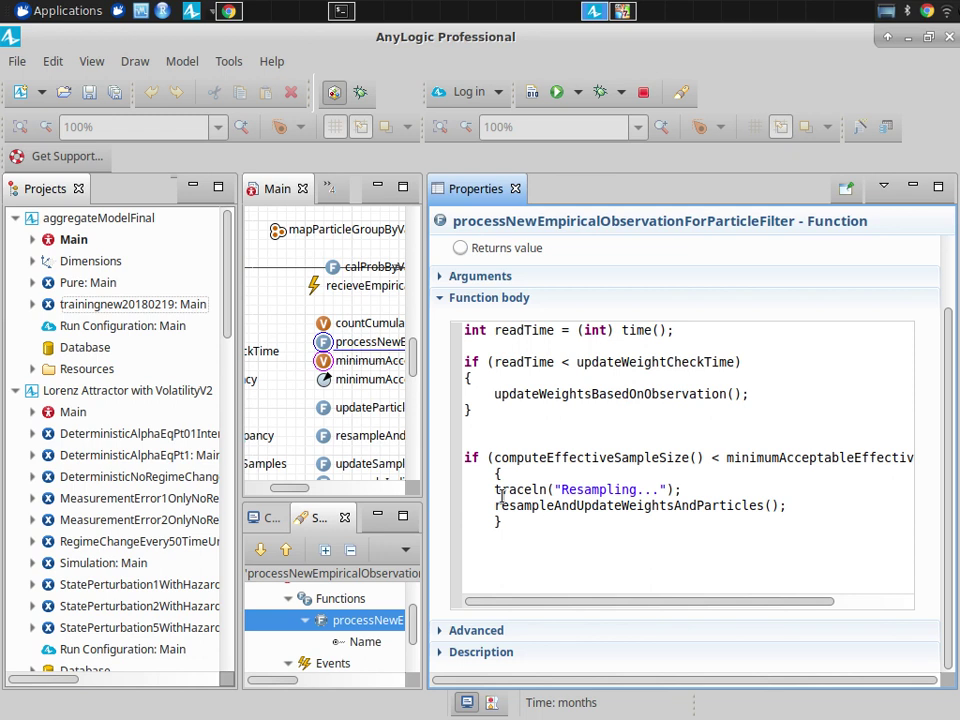
Recheck the recieveEmpiricalObservation event's Action and reopen the processNewEmpiricalObservationForParticleFilter body.
{"action": "left_click", "coordinate": [318, 285]}
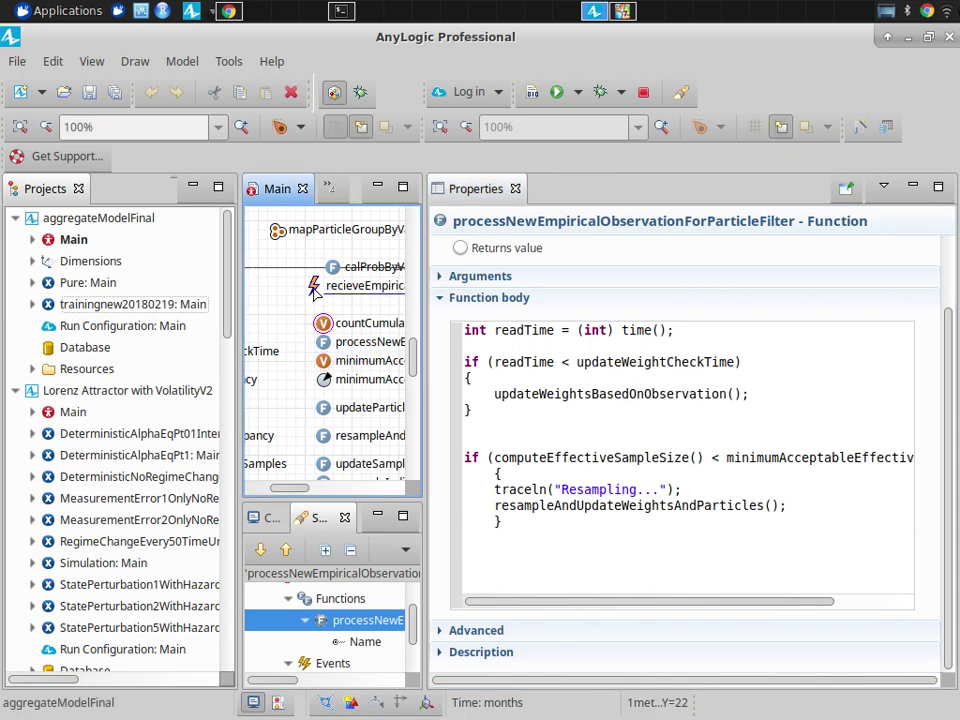
{"action": "left_click", "coordinate": [534, 640]}
{"action": "key", "text": "Down"}
{"action": "key", "text": "Down"}
{"action": "key", "text": "Down"}
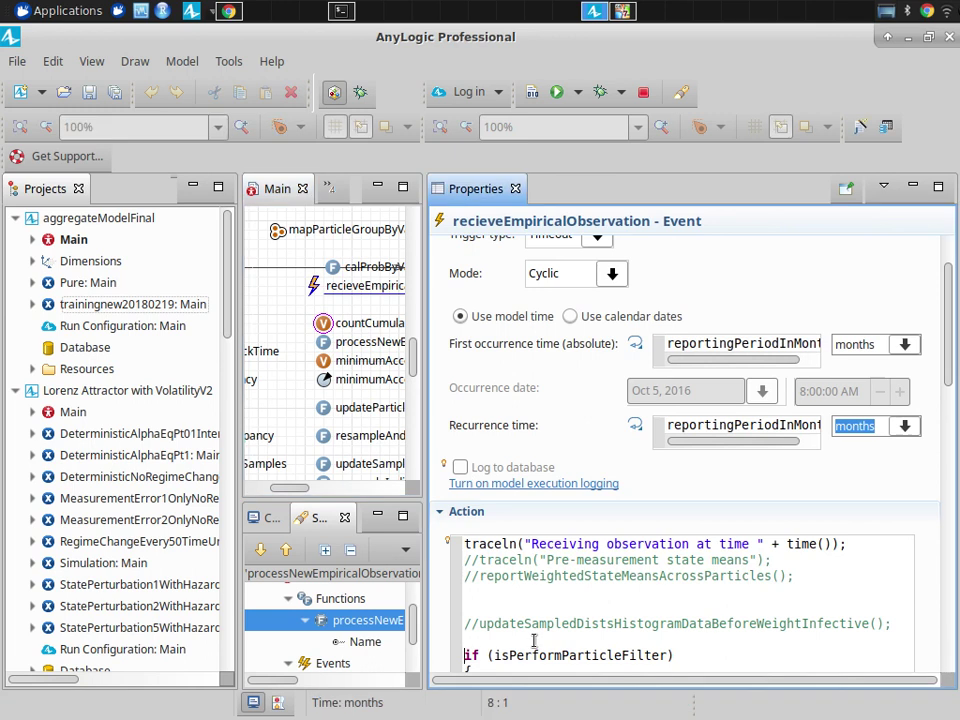
{"action": "key", "text": "Down"}
{"action": "key", "text": "Down"}
{"action": "left_click", "coordinate": [535, 631]}
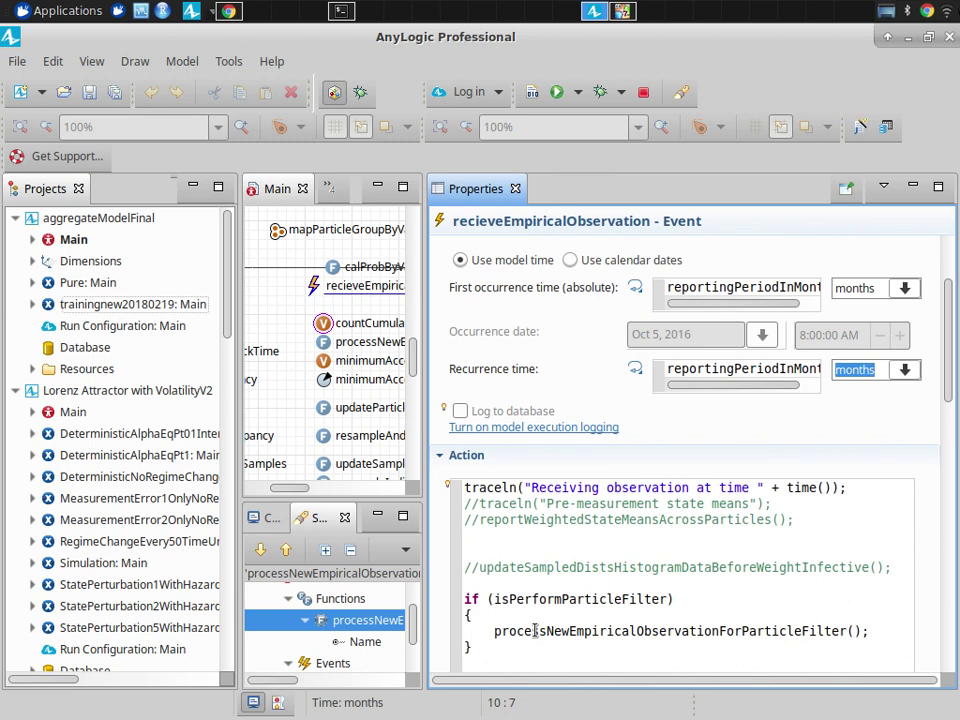
{"action": "left_click", "coordinate": [535, 631], "text": "ctrl"}
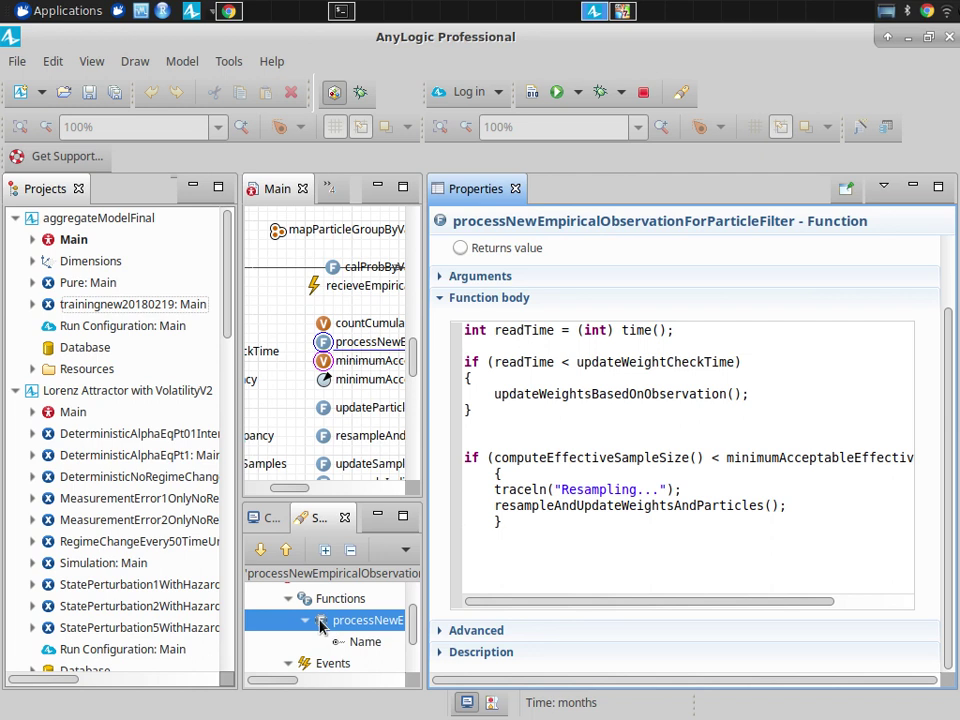
Bring up the Elements required Google Docs tab in Chrome for comparison with the model.
{"action": "key", "text": "alt+Tab"}
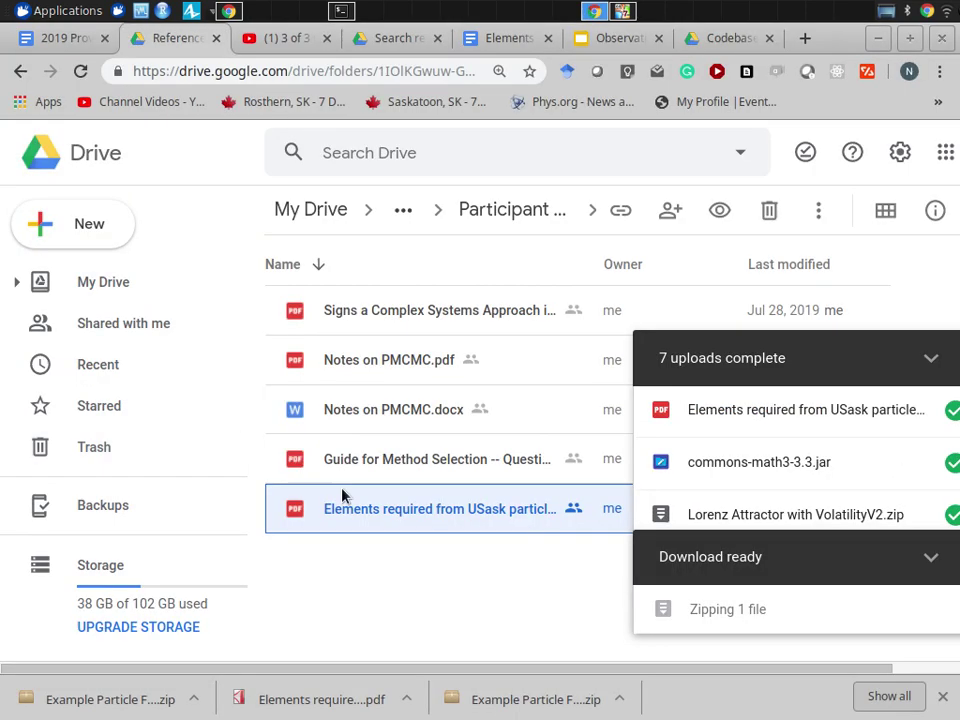
{"action": "key", "text": "alt+Tab"}
{"action": "key", "text": "alt+Tab"}
{"action": "key", "text": "alt+Tab"}
{"action": "key", "text": "alt+Tab"}
{"action": "key", "text": "alt+Tab"}
{"action": "key", "text": "Tab"}
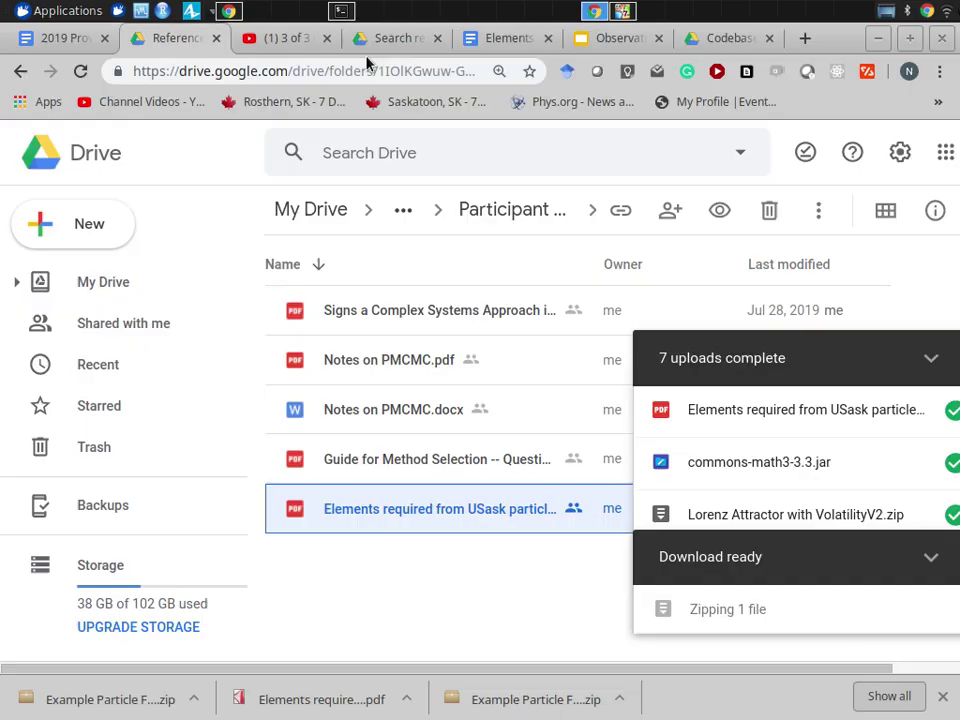
{"action": "left_click", "coordinate": [488, 38]}
{"action": "key", "text": "alt+Tab"}
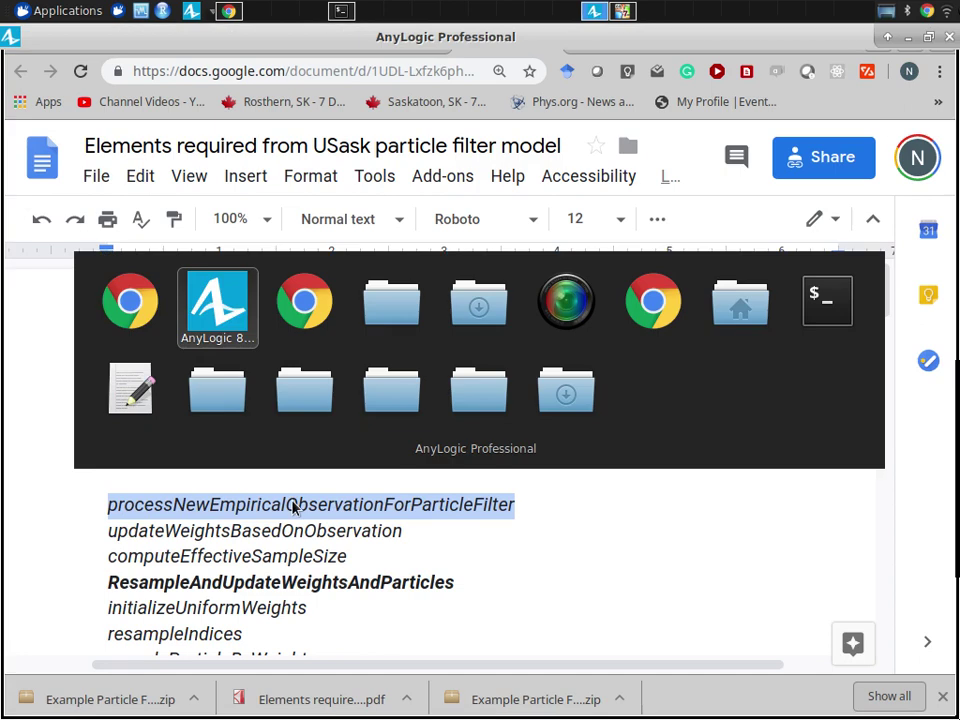
{"action": "key", "text": "alt+Tab"}
Return to AnyLogic, widen the Main diagram editor and pan across to the particle-filter functions.
{"action": "key", "text": "Escape"}
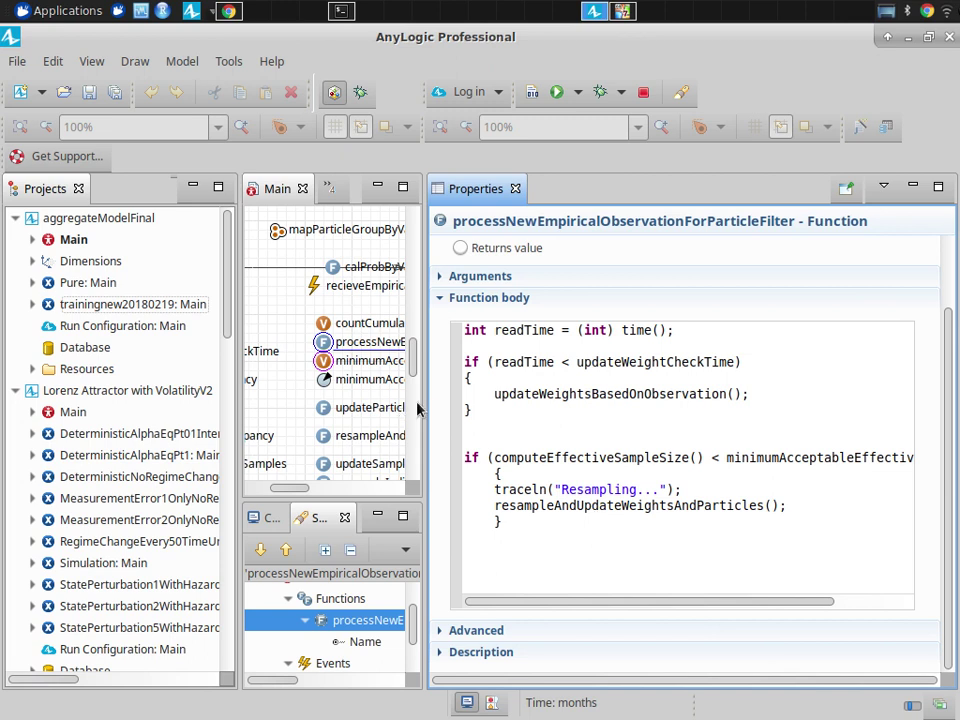
{"action": "left_click_drag", "start_coordinate": [426, 371], "coordinate": [735, 382]}
{"action": "left_click_drag", "start_coordinate": [392, 489], "coordinate": [450, 500]}
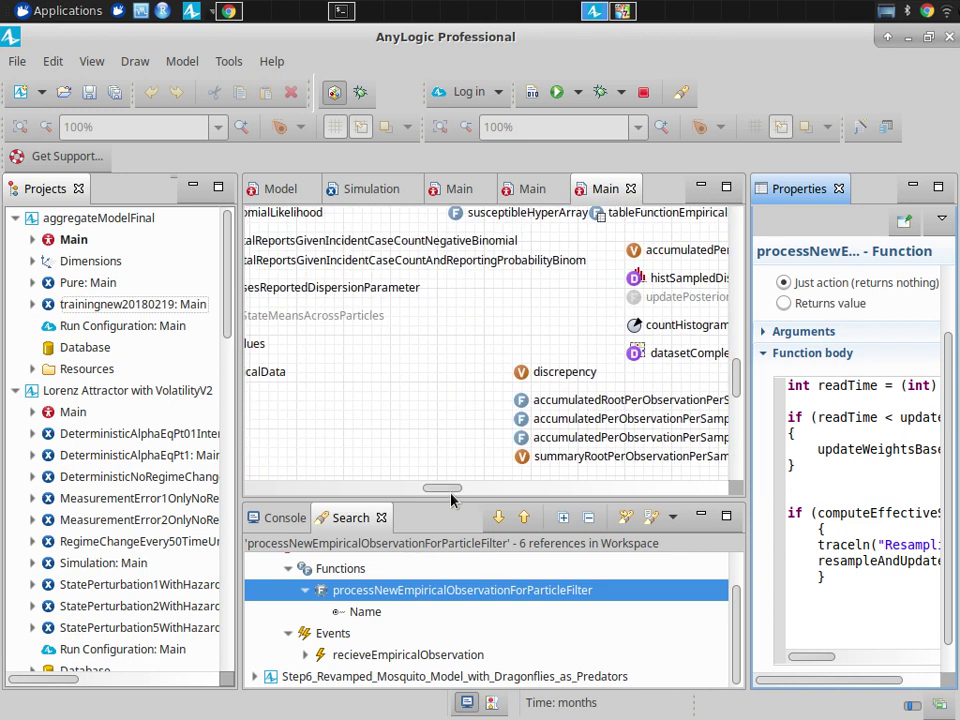
Browse the Main agent's tree to Dimensions and select Particle, showing its 0-999 range.
{"action": "left_click", "coordinate": [32, 240]}
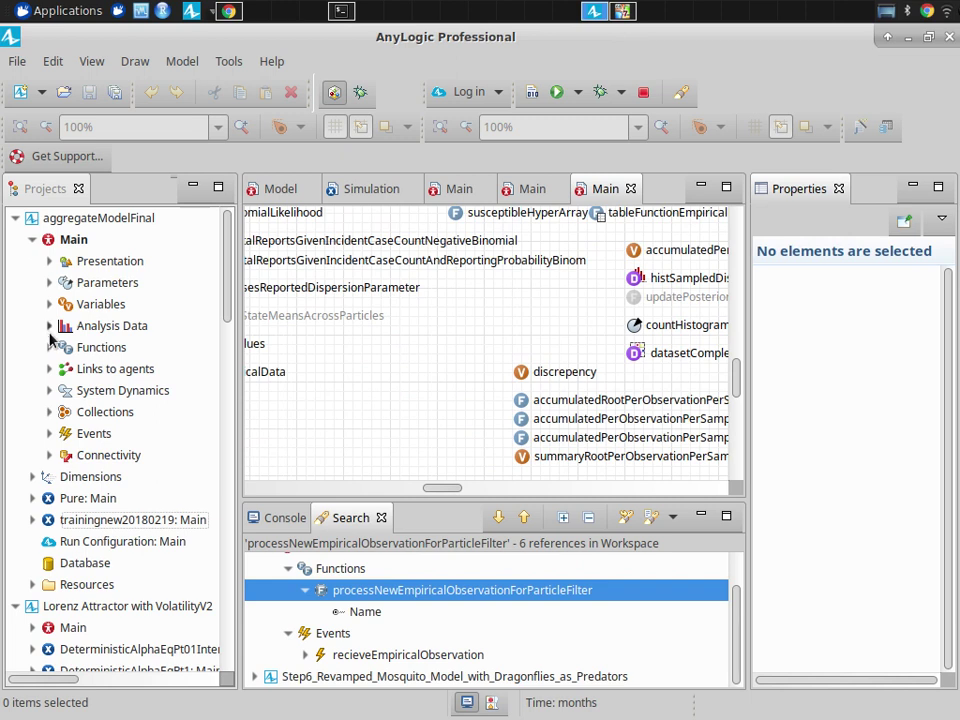
{"action": "left_click", "coordinate": [50, 348]}
{"action": "left_click", "coordinate": [50, 348]}
{"action": "left_click", "coordinate": [49, 390]}
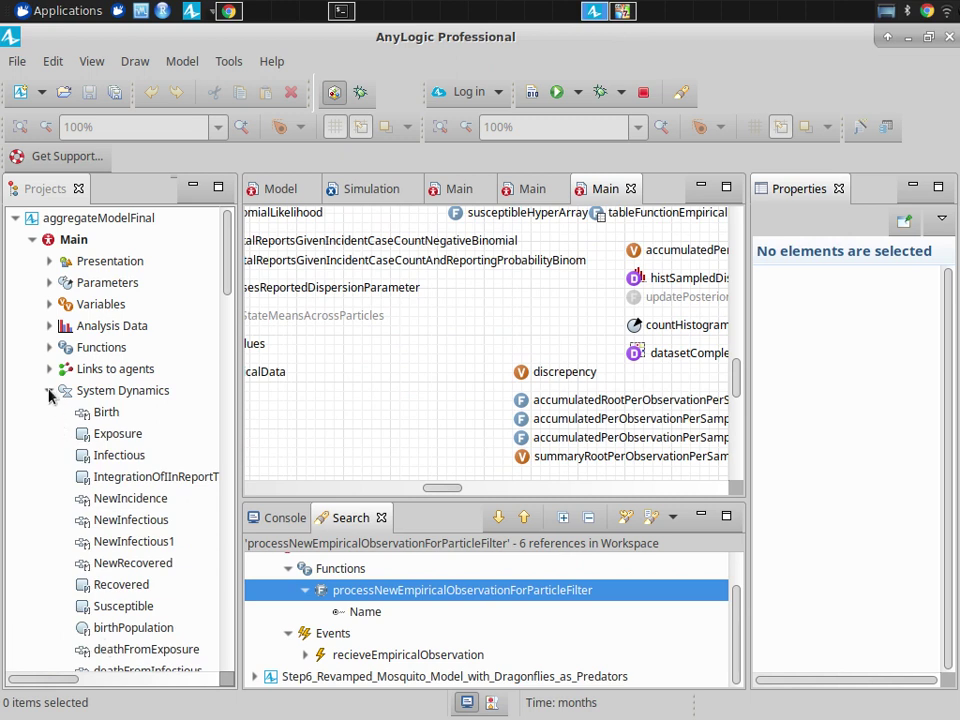
{"action": "left_click", "coordinate": [49, 390]}
{"action": "scroll", "coordinate": [234, 302], "scroll_direction": "down", "scroll_amount": 2}
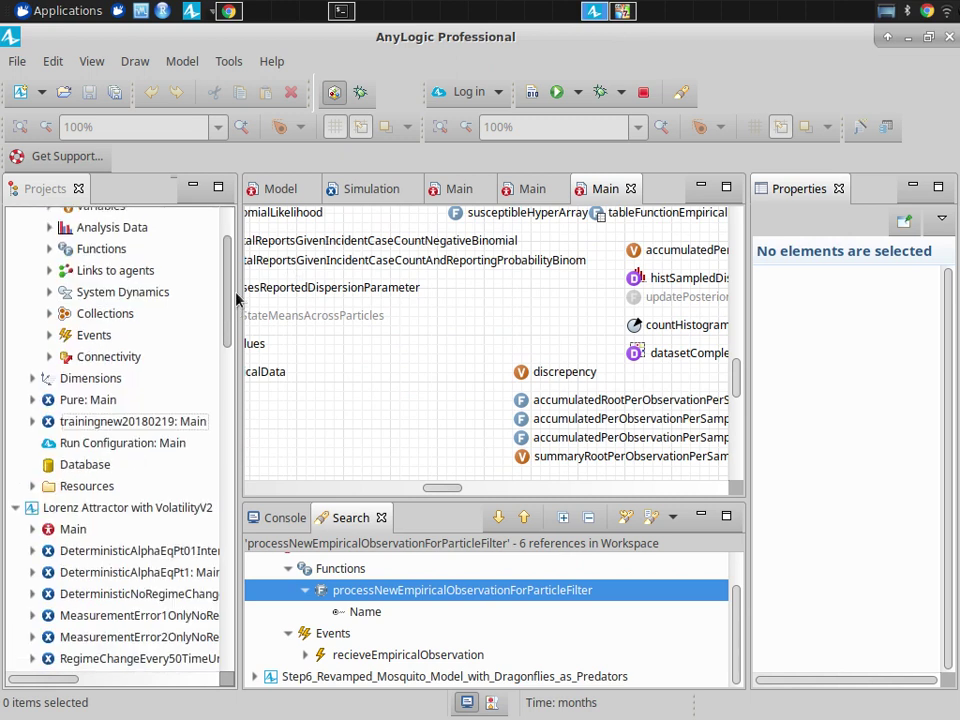
{"action": "scroll", "coordinate": [234, 302], "scroll_direction": "up", "scroll_amount": 2}
{"action": "left_click", "coordinate": [32, 474]}
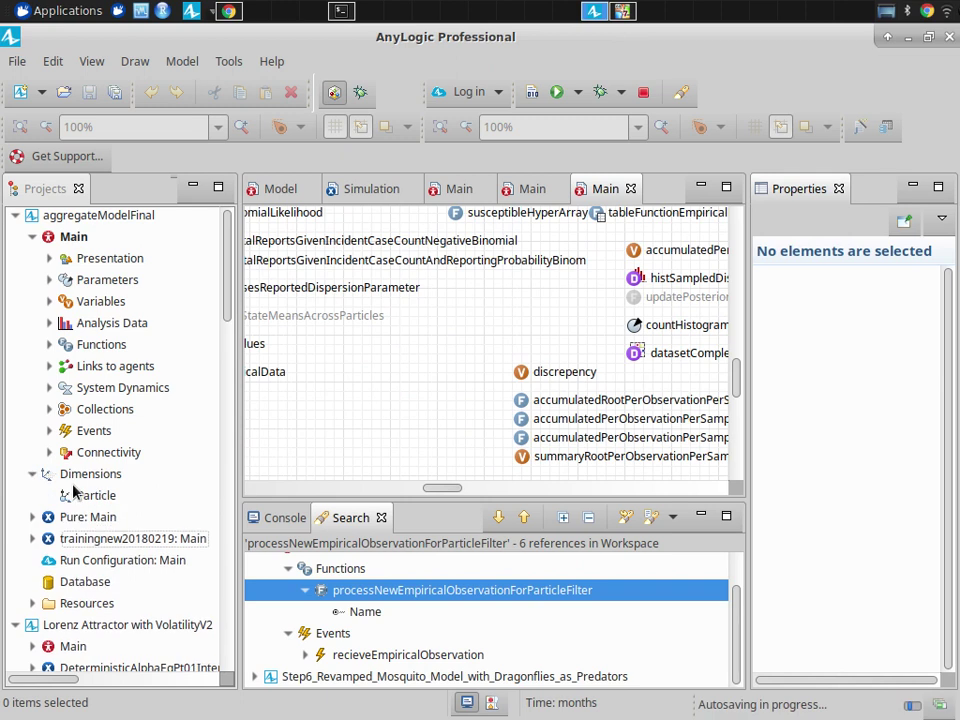
{"action": "left_click", "coordinate": [84, 496]}
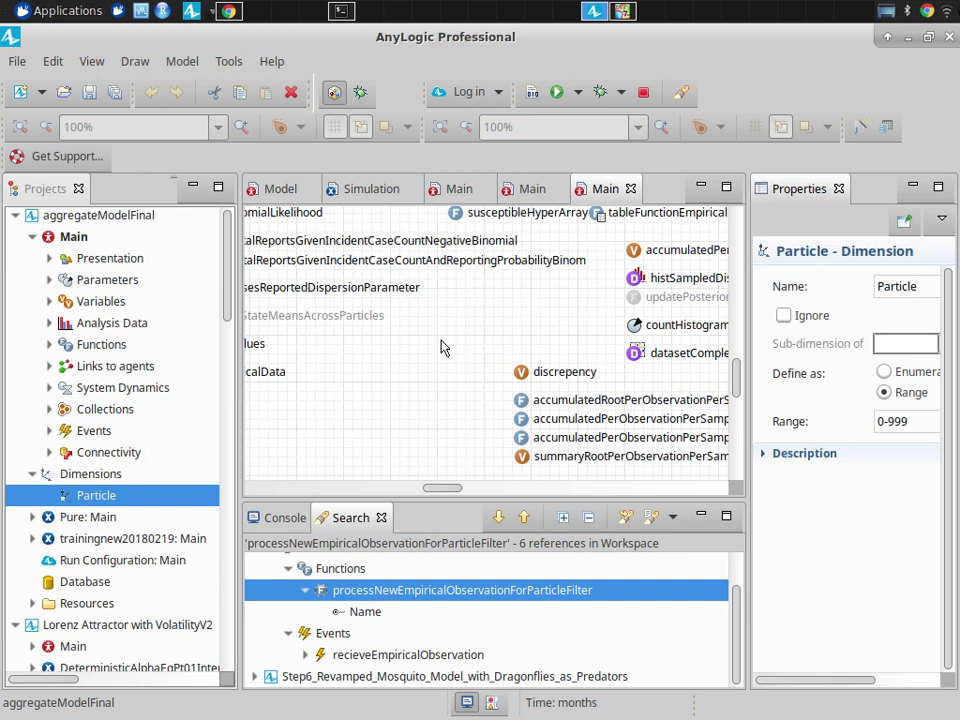
Pan the Main canvas to the Exposure and Infectious stocks and their NewIncidence flows.
{"action": "left_click_drag", "start_coordinate": [732, 398], "coordinate": [722, 440]}
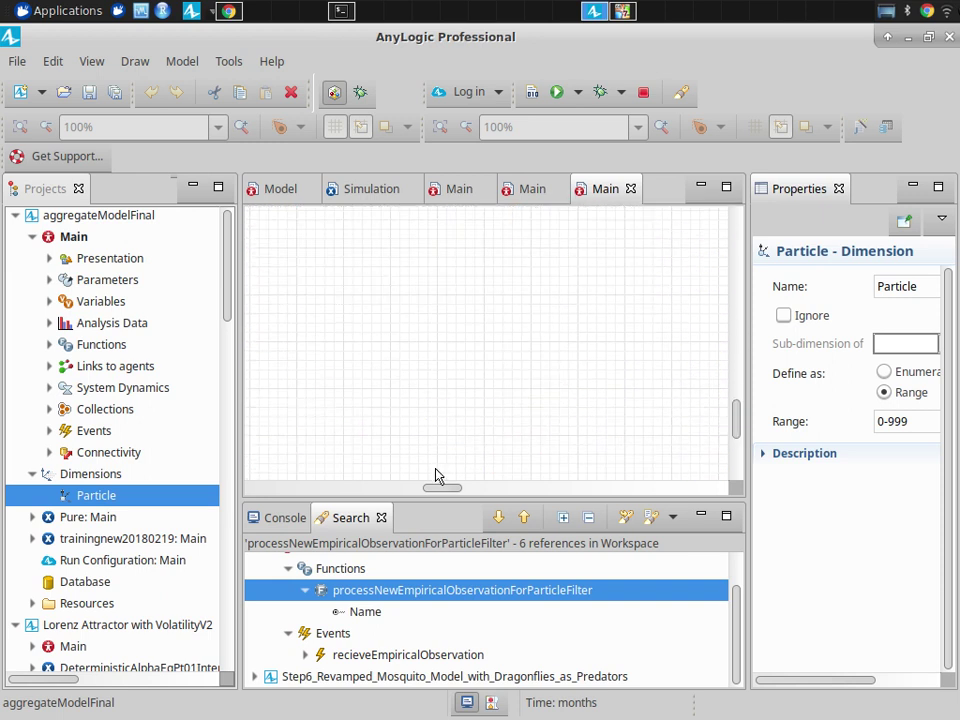
{"action": "left_click_drag", "start_coordinate": [440, 487], "coordinate": [552, 487]}
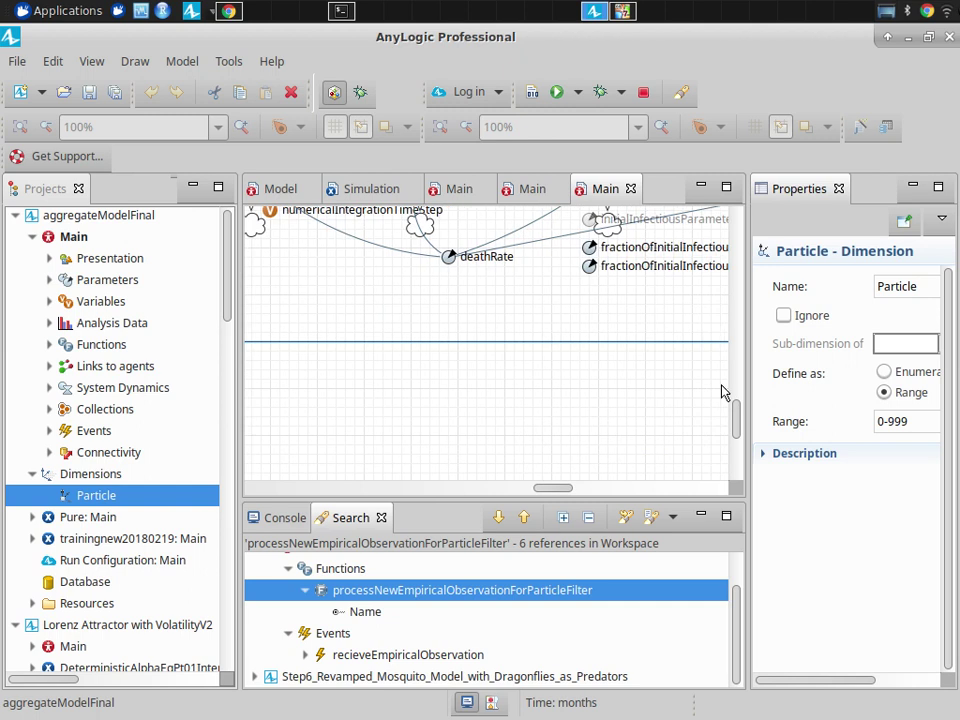
{"action": "left_click_drag", "start_coordinate": [737, 415], "coordinate": [737, 386]}
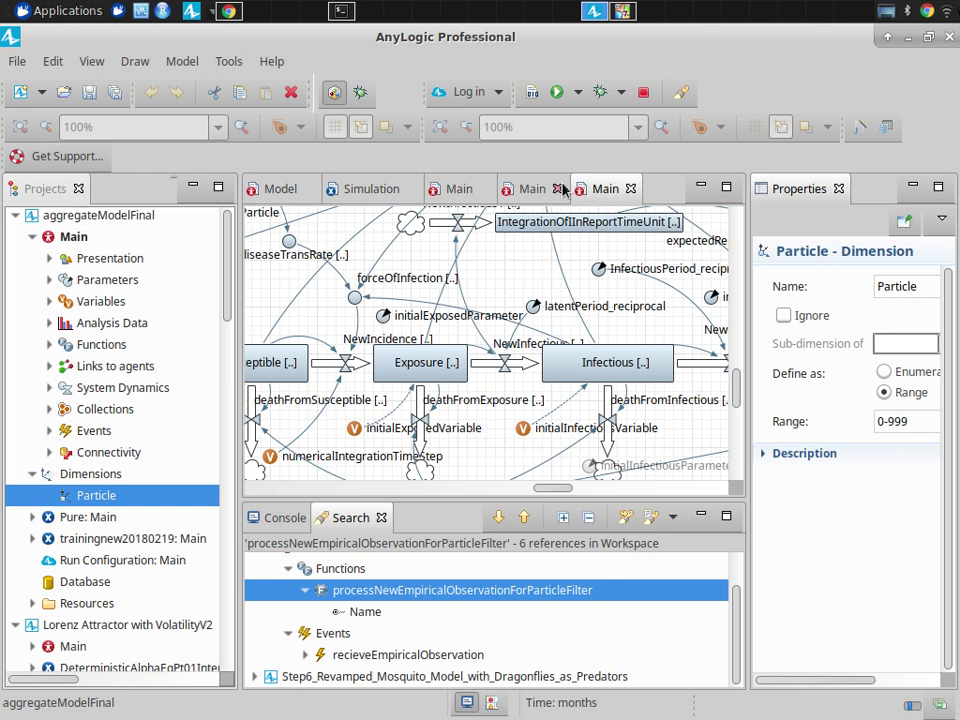
Close the Model, Predator Prey simulation and extra Main diagram editors.
{"action": "left_click", "coordinate": [310, 189]}
{"action": "left_click", "coordinate": [305, 189]}
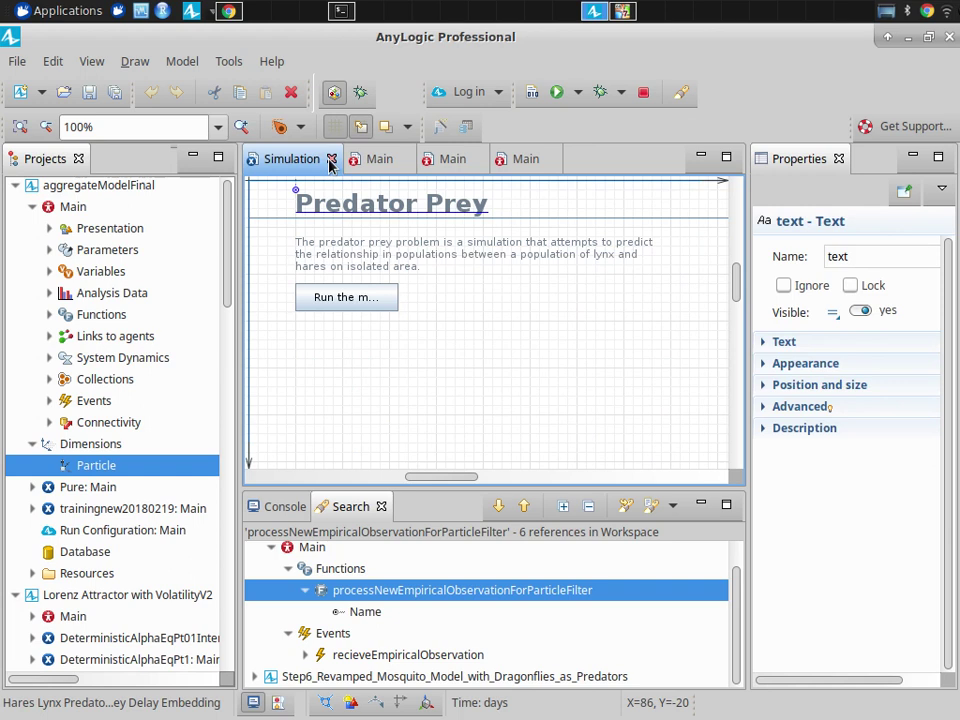
{"action": "left_click", "coordinate": [330, 160]}
{"action": "double_click", "coordinate": [330, 160]}
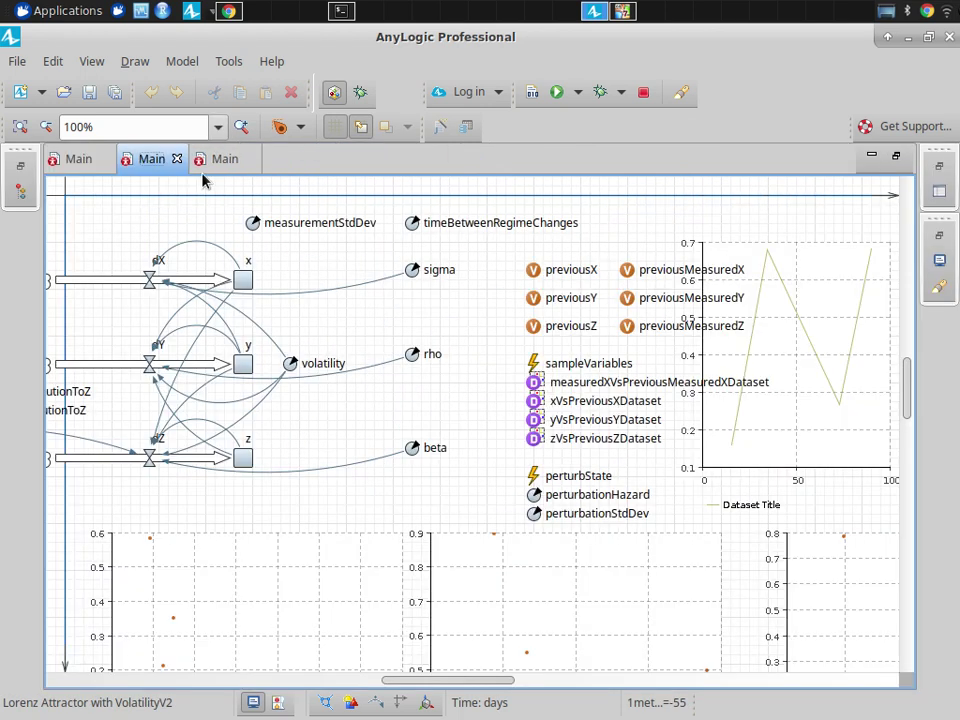
{"action": "left_click", "coordinate": [103, 161]}
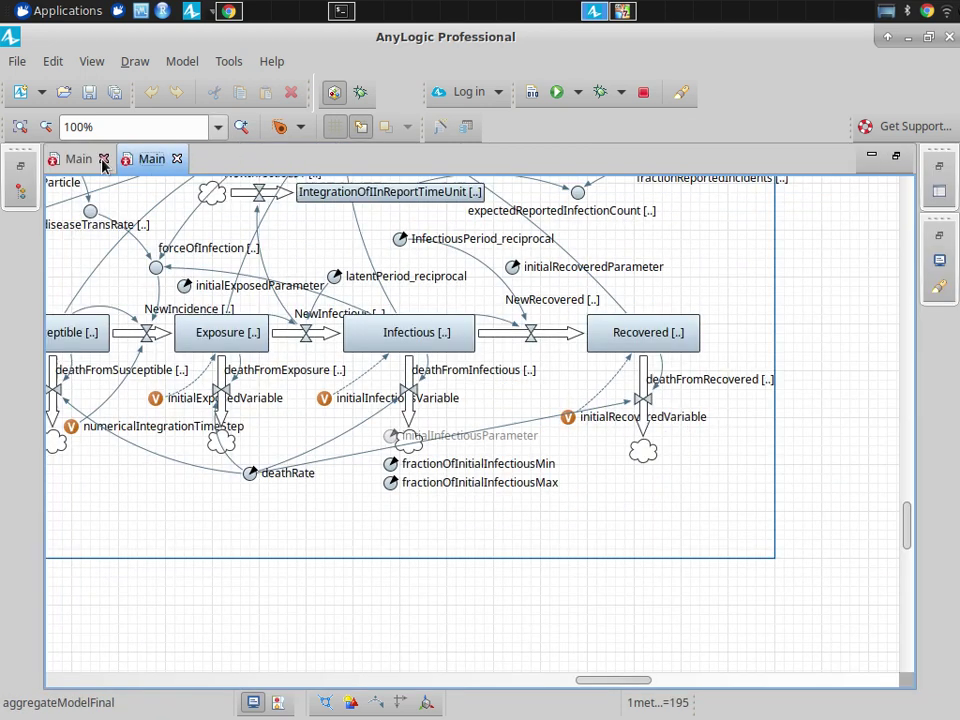
{"action": "left_click", "coordinate": [103, 161]}
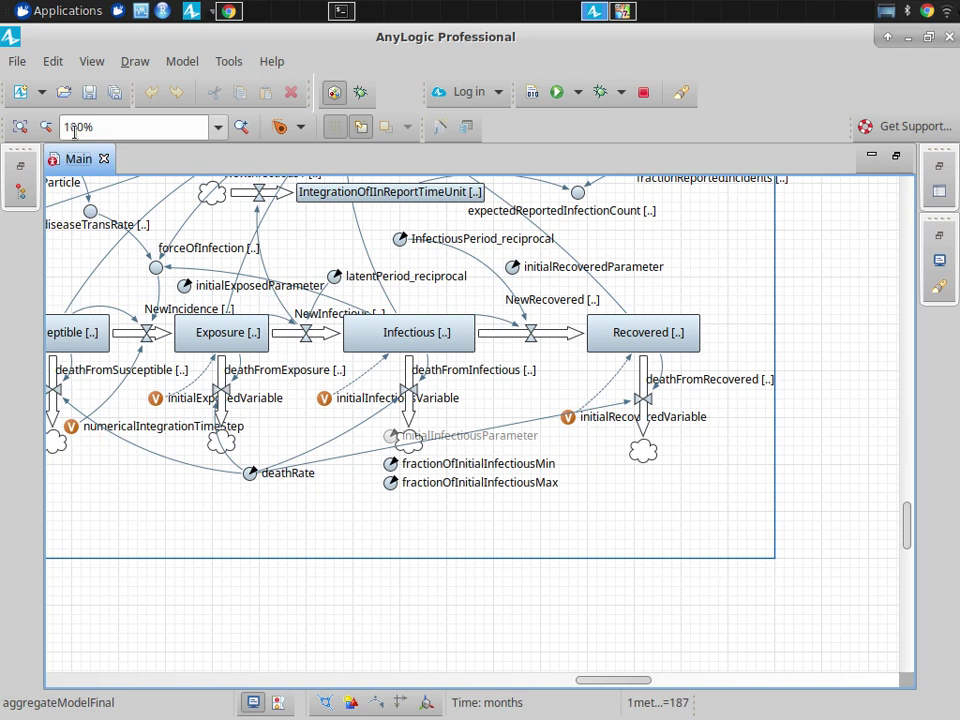
Select aggregateModelFinal's Main agent and maximize its diagram editor.
{"action": "double_click", "coordinate": [75, 160]}
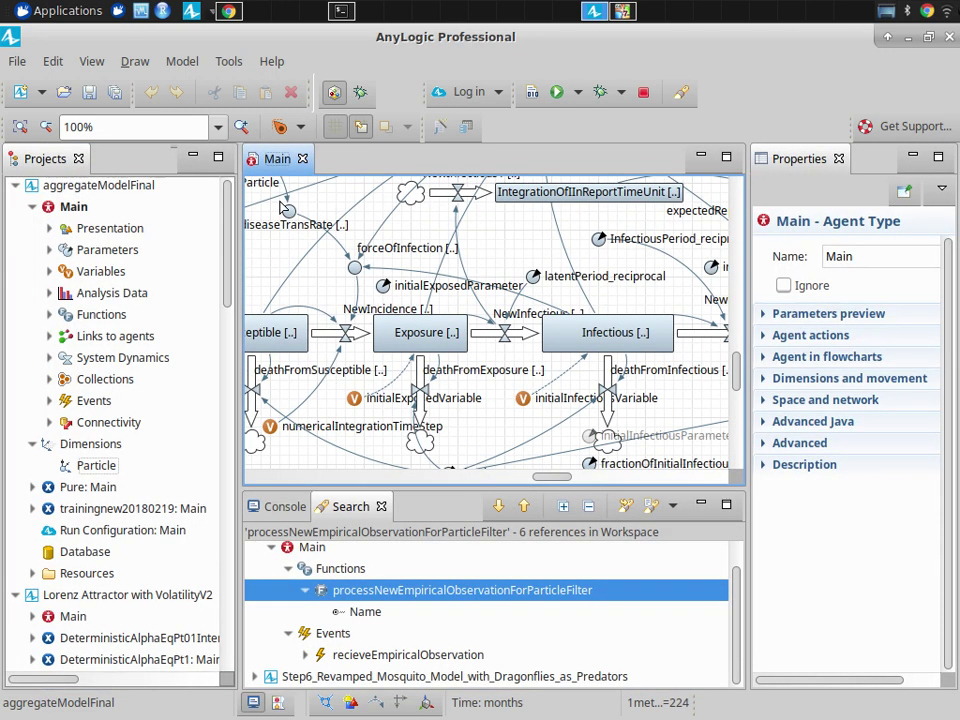
{"action": "left_click", "coordinate": [97, 190]}
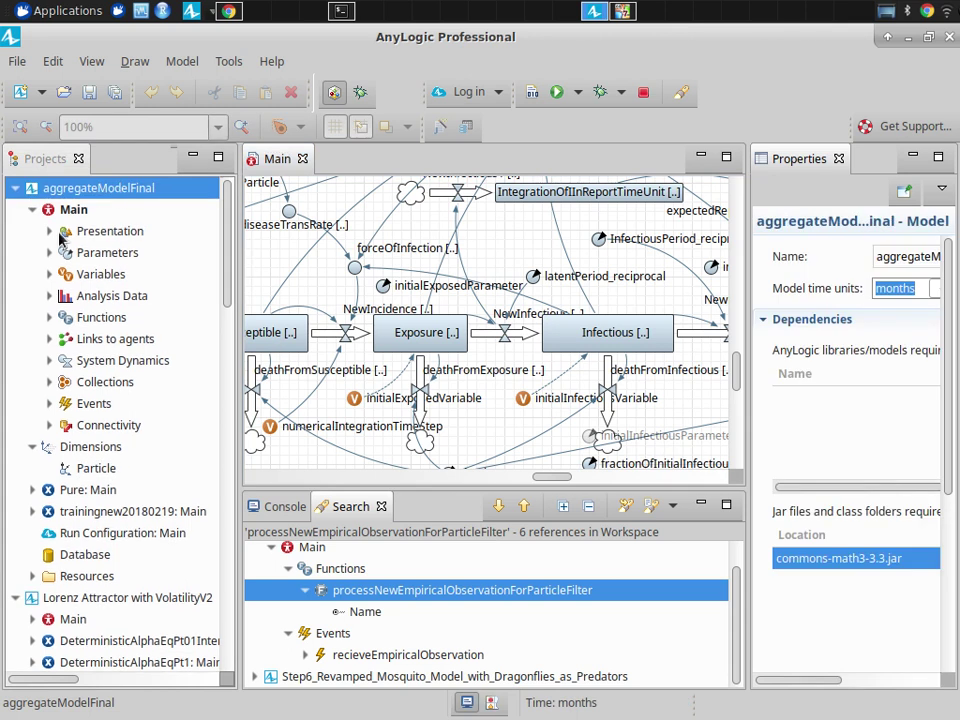
{"action": "left_click", "coordinate": [60, 212]}
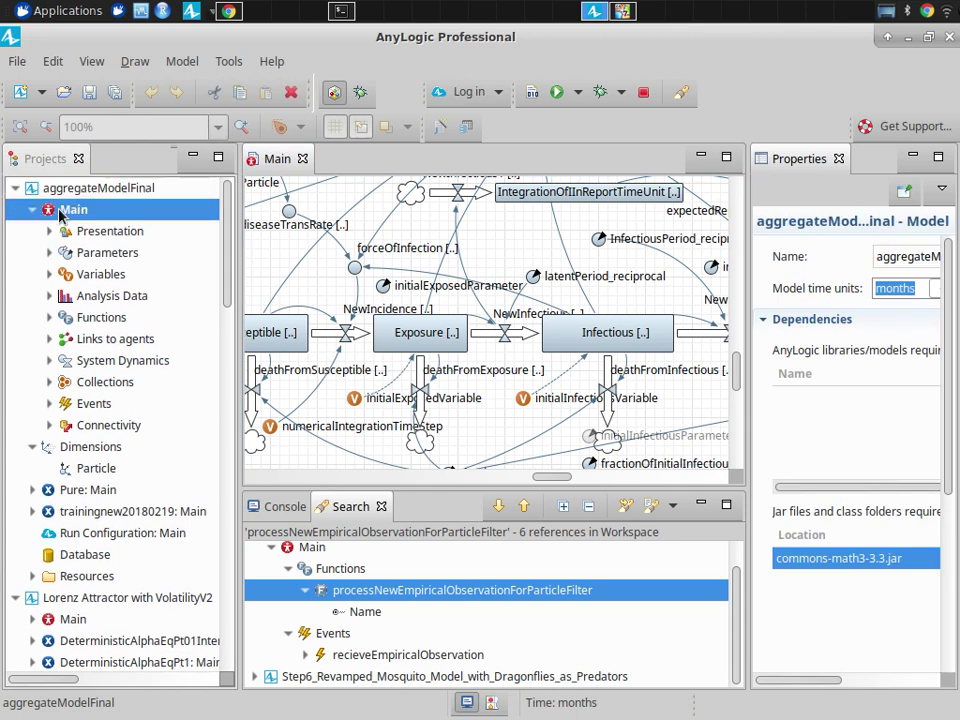
{"action": "left_click", "coordinate": [280, 166]}
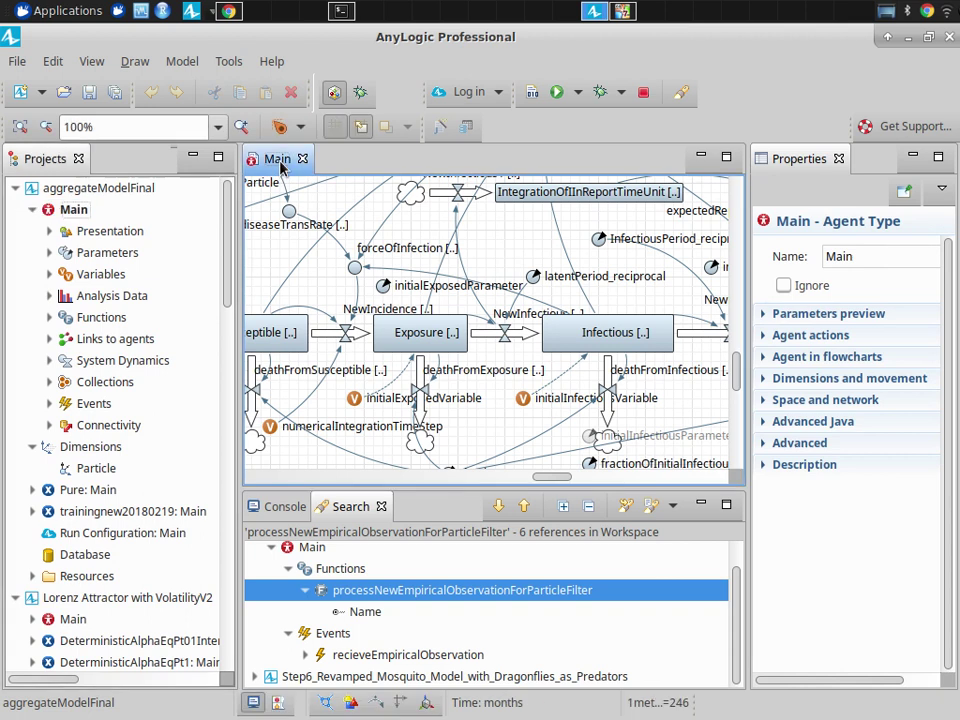
{"action": "double_click", "coordinate": [280, 166]}
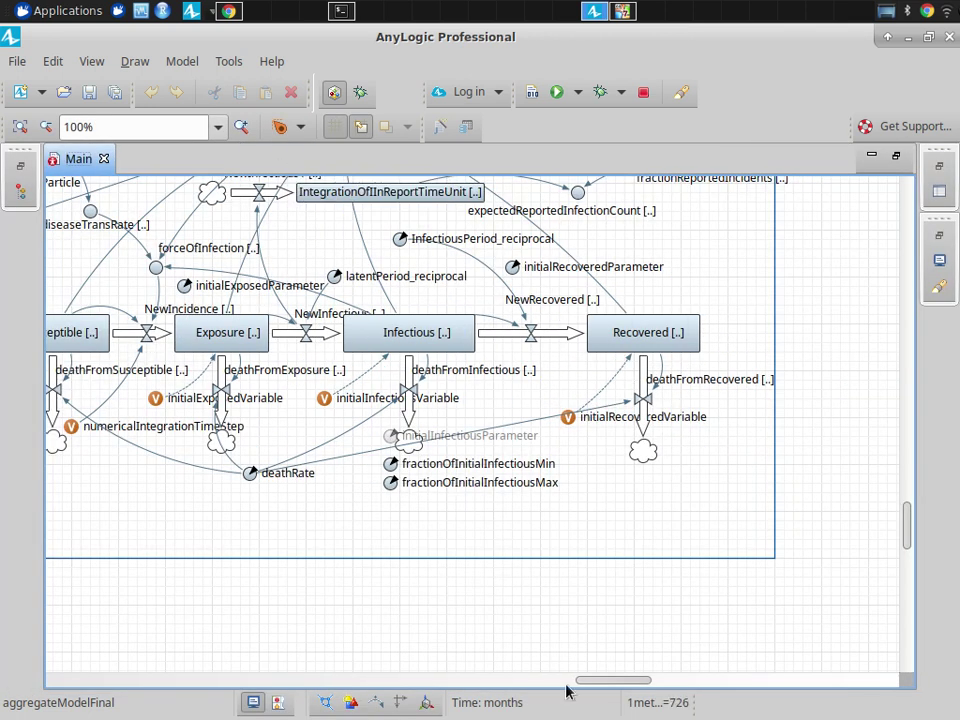
Pan the canvas to the Birth and Susceptible area of the stock chain.
{"action": "left_click_drag", "start_coordinate": [617, 681], "coordinate": [660, 600]}
{"action": "left_click_drag", "start_coordinate": [908, 514], "coordinate": [908, 482]}
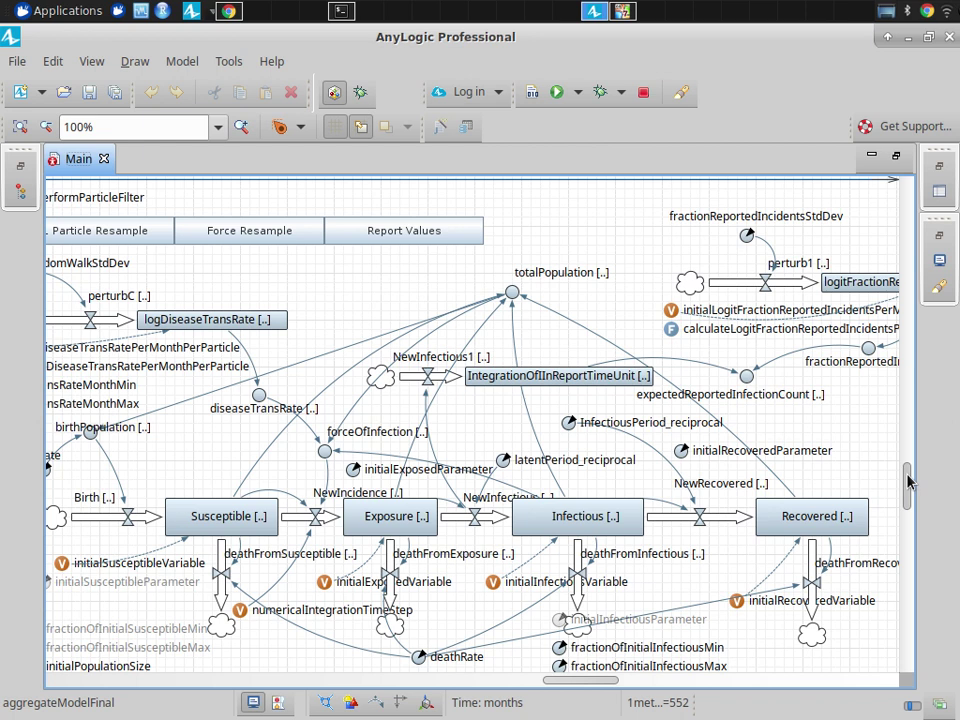
Inspect the Susceptible and Exposure stocks' Particle-arrayed equations in a widened Properties panel.
{"action": "left_click", "coordinate": [224, 527]}
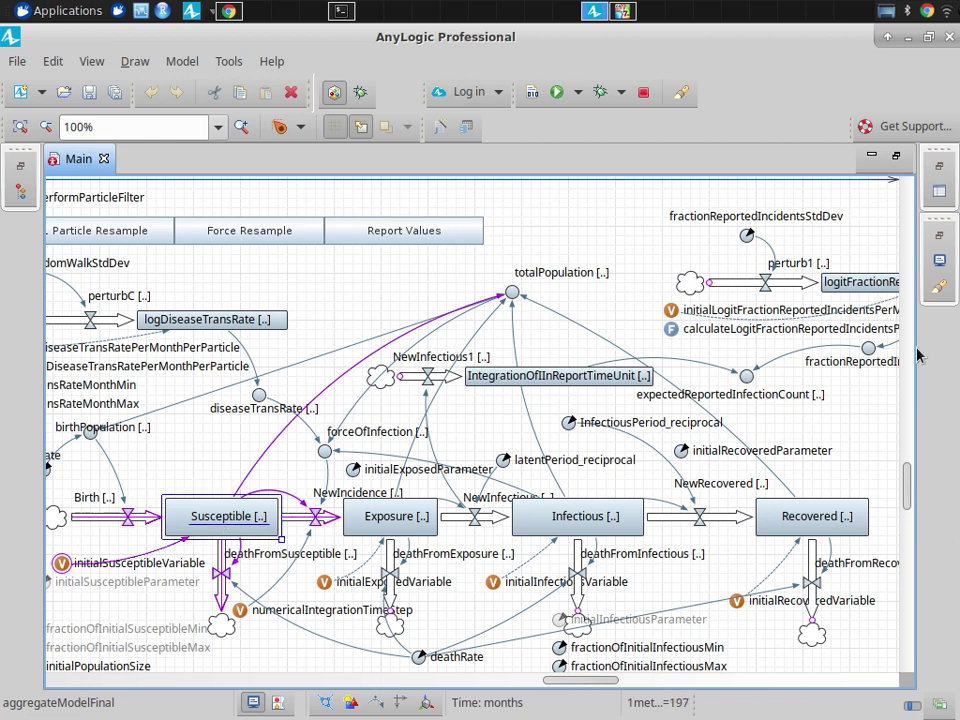
{"action": "double_click", "coordinate": [75, 160]}
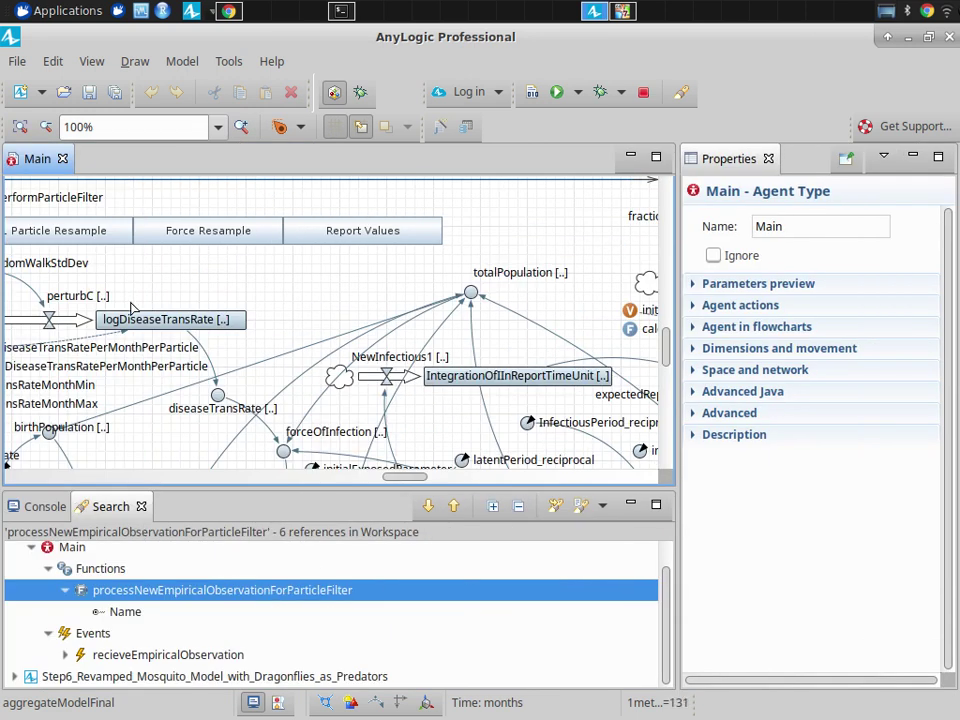
{"action": "left_click_drag", "start_coordinate": [665, 352], "coordinate": [668, 378]}
{"action": "left_click", "coordinate": [200, 352]}
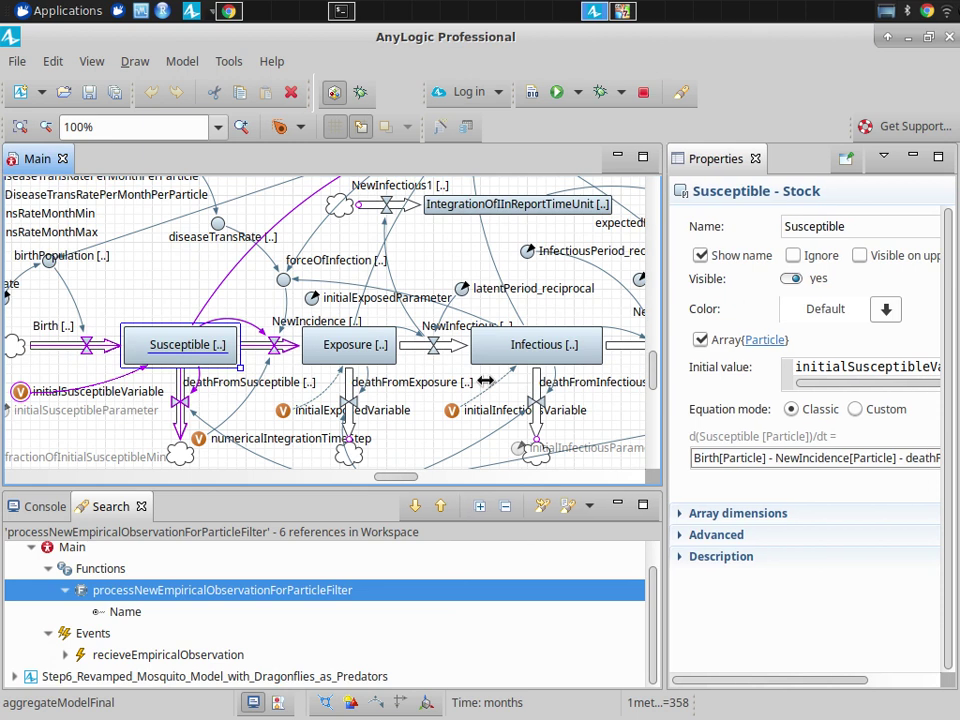
{"action": "left_click_drag", "start_coordinate": [680, 377], "coordinate": [457, 400]}
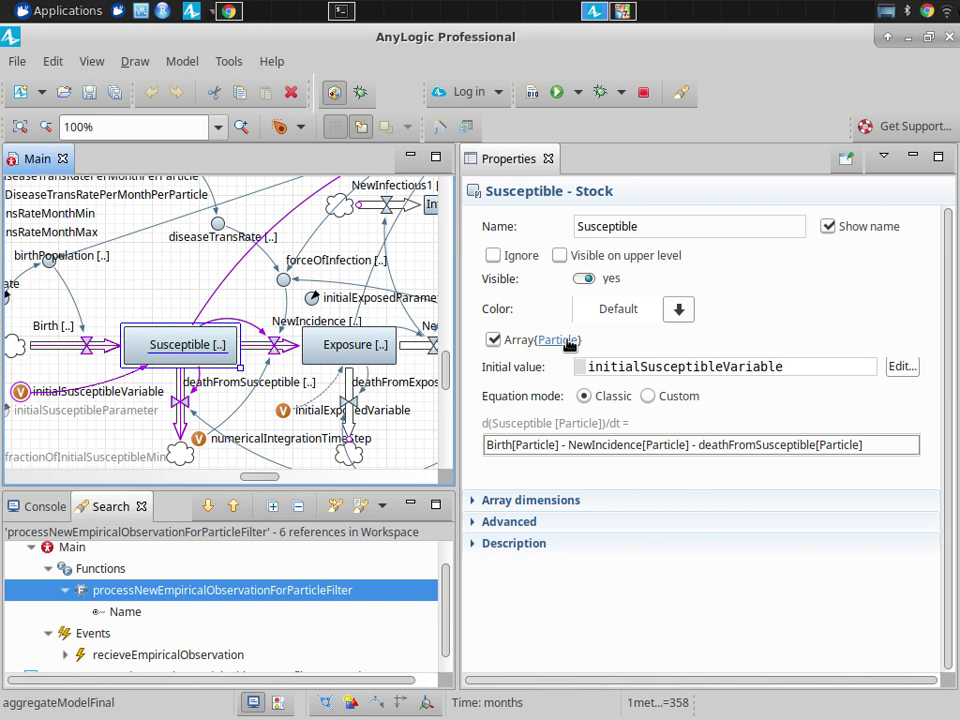
{"action": "left_click", "coordinate": [354, 350]}
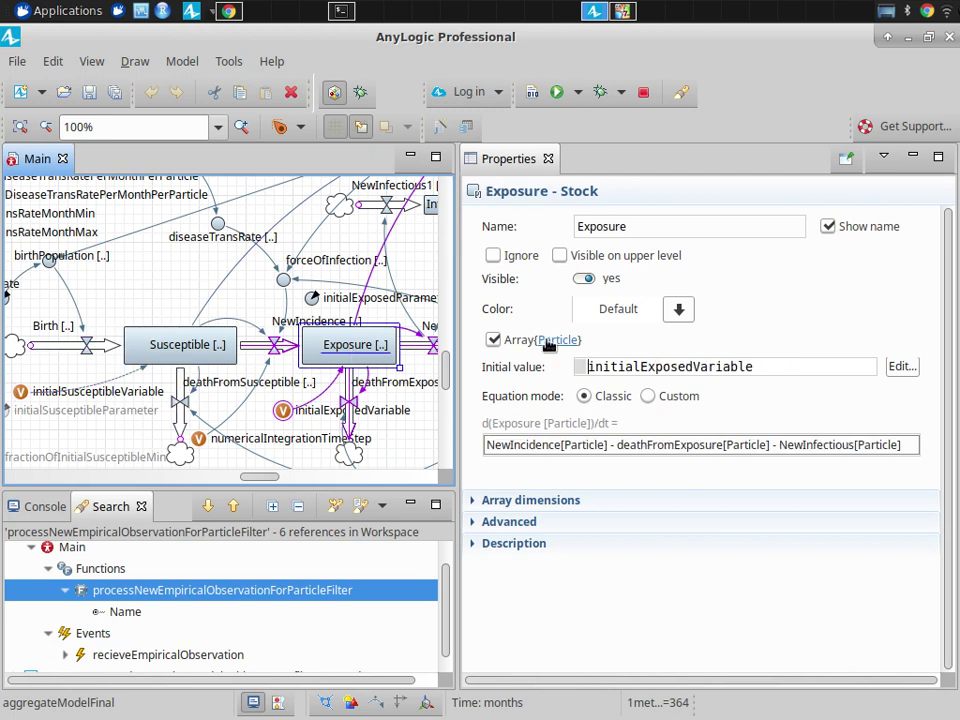
Show the NewIncidence flow's poisson(forceOfInfection[Particle]) formula, then scroll the canvas right.
{"action": "left_click", "coordinate": [275, 346]}
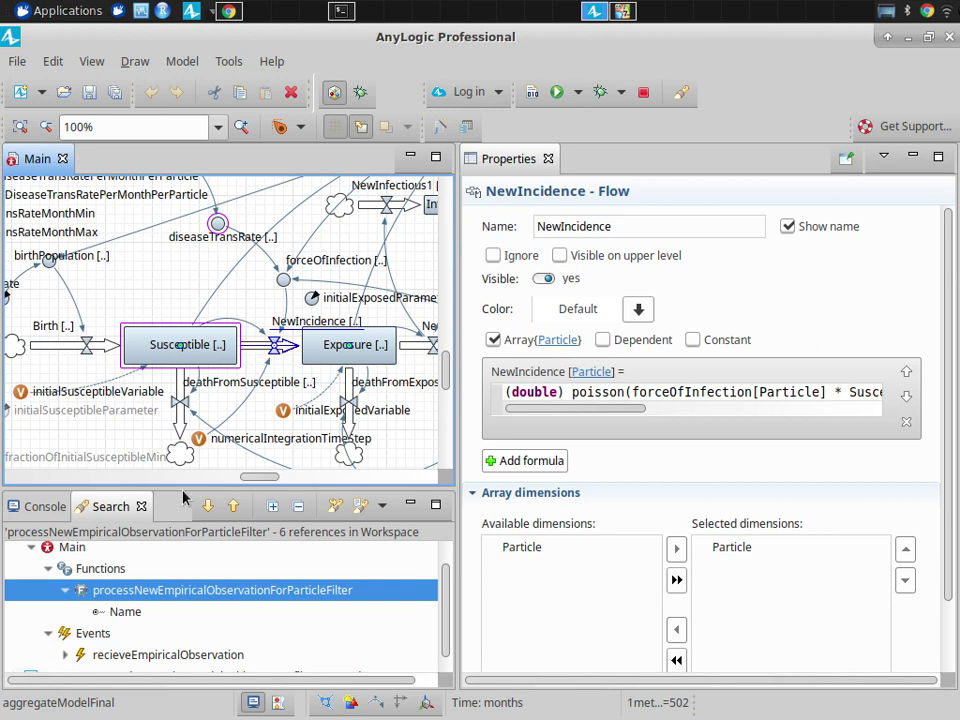
{"action": "left_click_drag", "start_coordinate": [258, 478], "coordinate": [283, 483]}
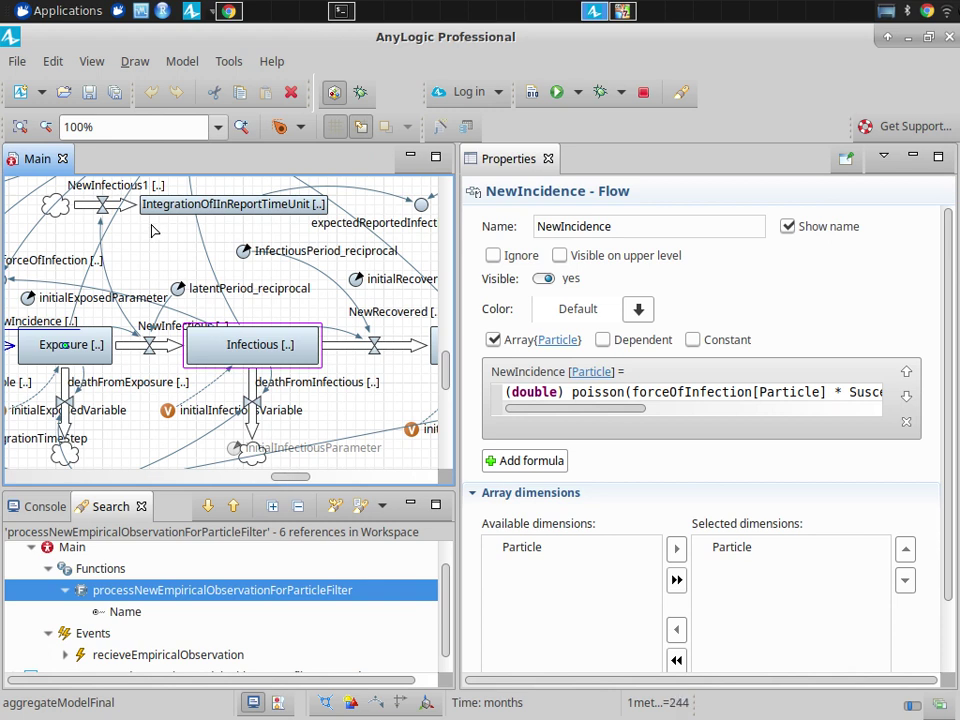
Pan to the logDiseaseTransRate stock and view its perturbC[Particle] derivative.
{"action": "scroll", "coordinate": [290, 478], "scroll_direction": "left", "scroll_amount": 10}
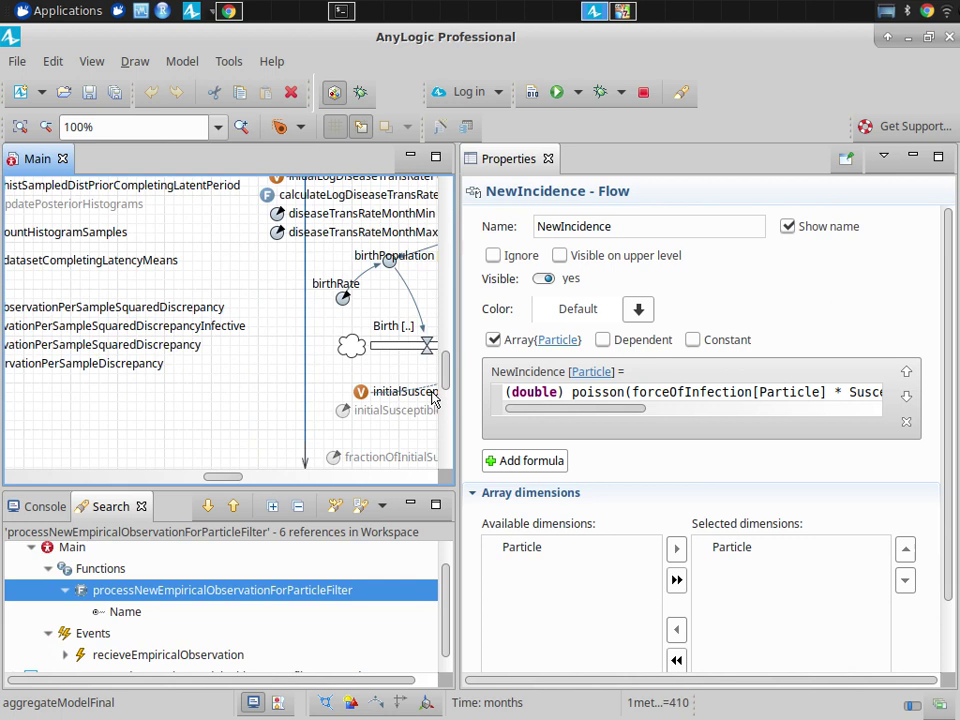
{"action": "left_click_drag", "start_coordinate": [436, 388], "coordinate": [441, 356]}
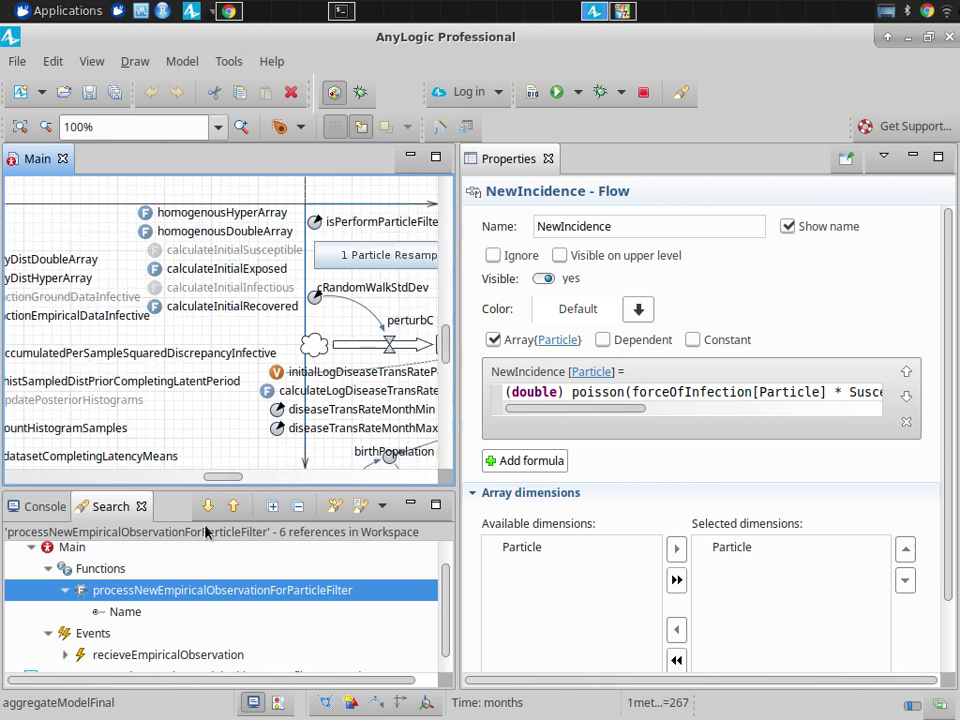
{"action": "left_click_drag", "start_coordinate": [222, 477], "coordinate": [247, 484]}
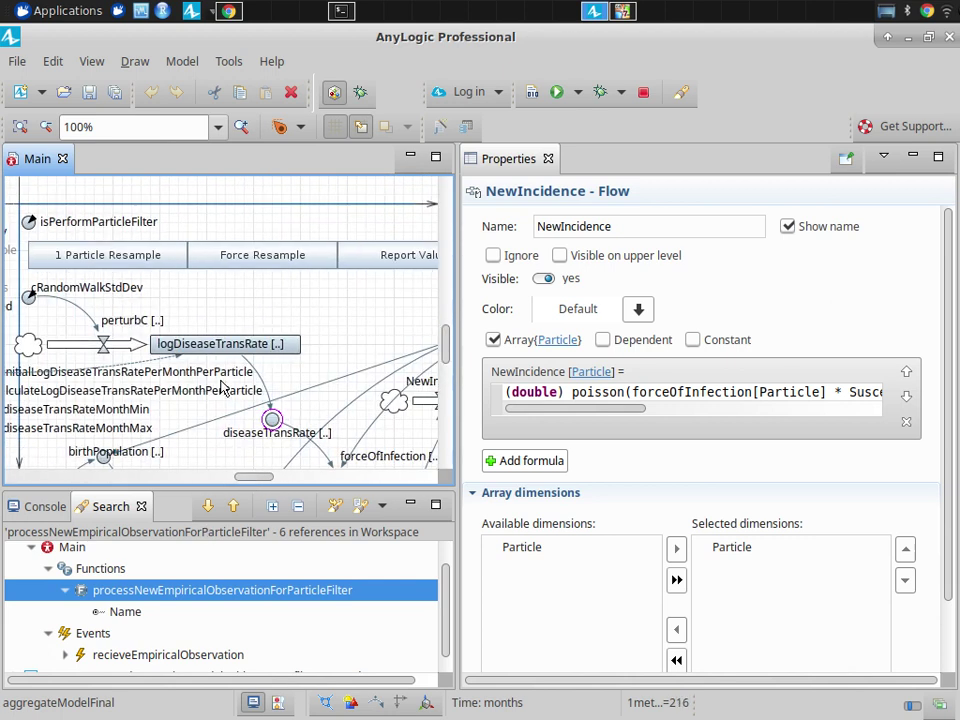
{"action": "left_click", "coordinate": [218, 346]}
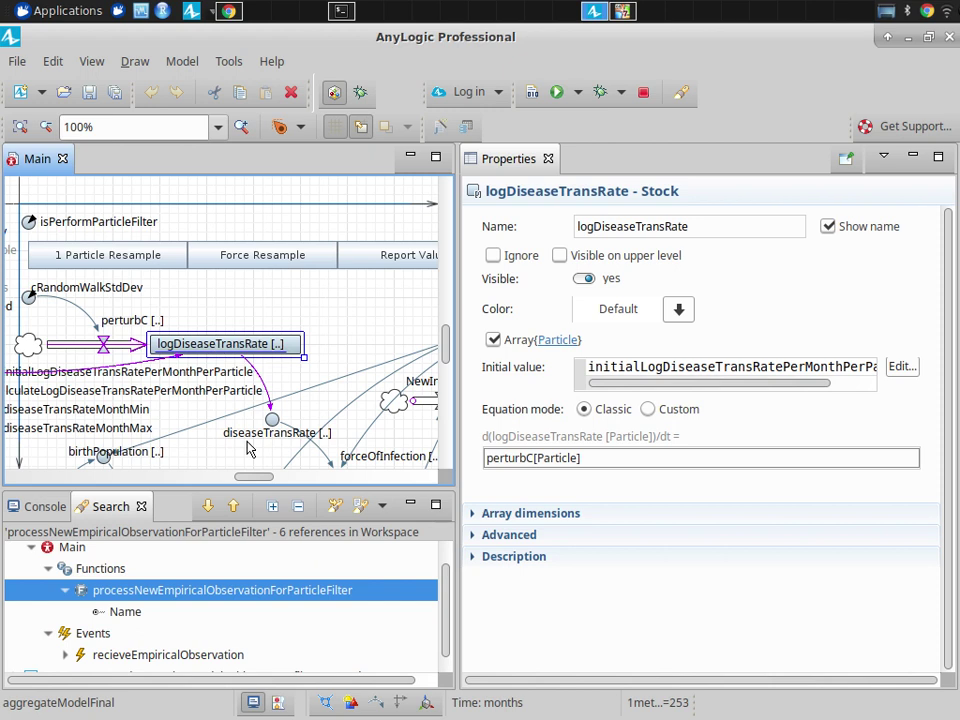
Pan past logitFractionReportedIncidentsPerMonth to the Birth inflow and Susceptible stock.
{"action": "left_click_drag", "start_coordinate": [240, 481], "coordinate": [316, 477]}
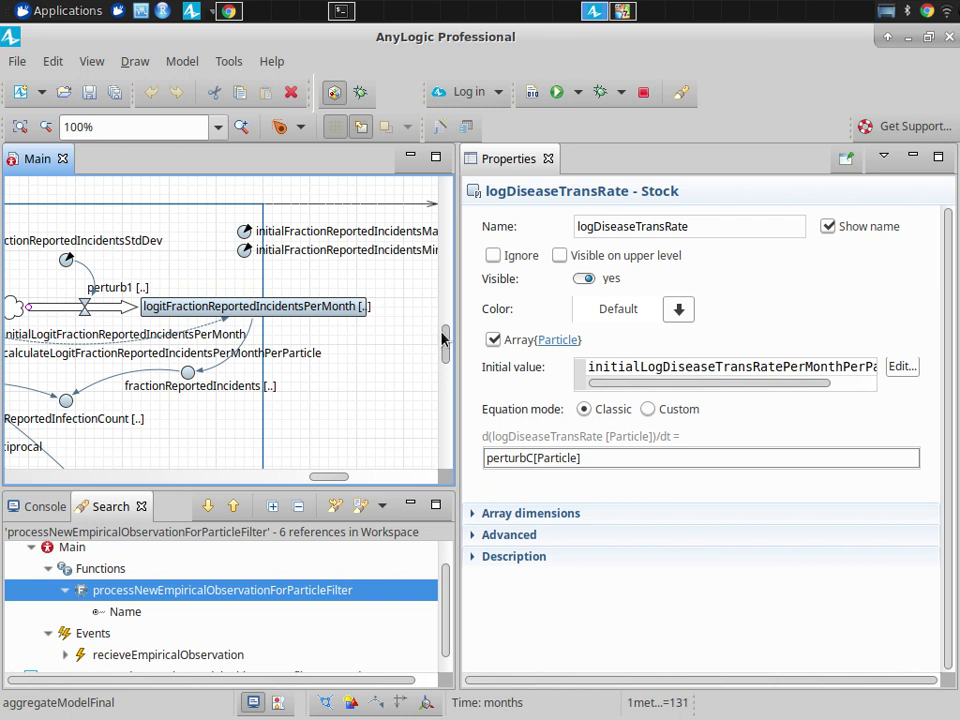
{"action": "scroll", "coordinate": [450, 358], "scroll_direction": "down", "scroll_amount": 3}
{"action": "scroll", "coordinate": [448, 362], "scroll_direction": "down", "scroll_amount": 3}
{"action": "left_click_drag", "start_coordinate": [313, 476], "coordinate": [250, 488]}
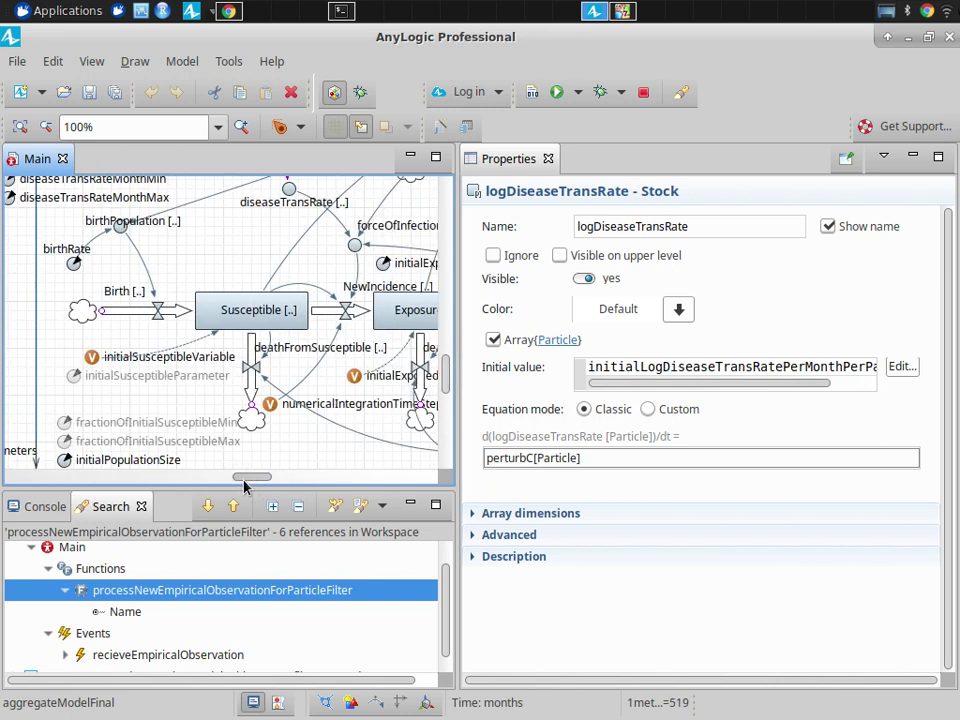
Search the workspace for 'weights' and jump to the weights variable.
{"action": "key", "text": "ctrl+h"}
{"action": "type", "text": "weig"}
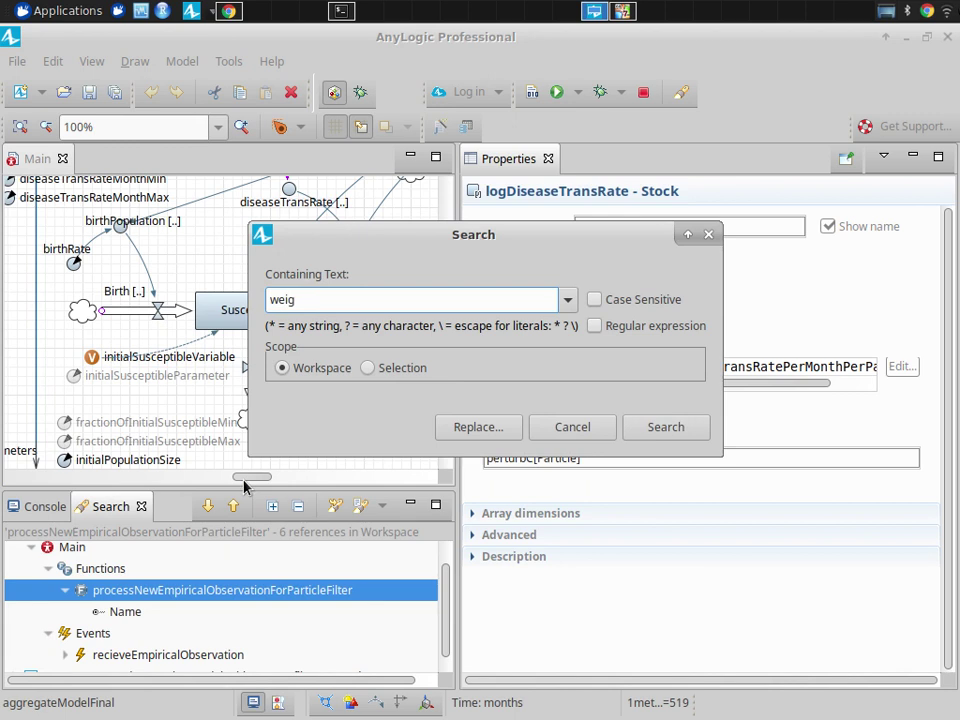
{"action": "type", "text": "hts"}
{"action": "key", "text": "Return"}
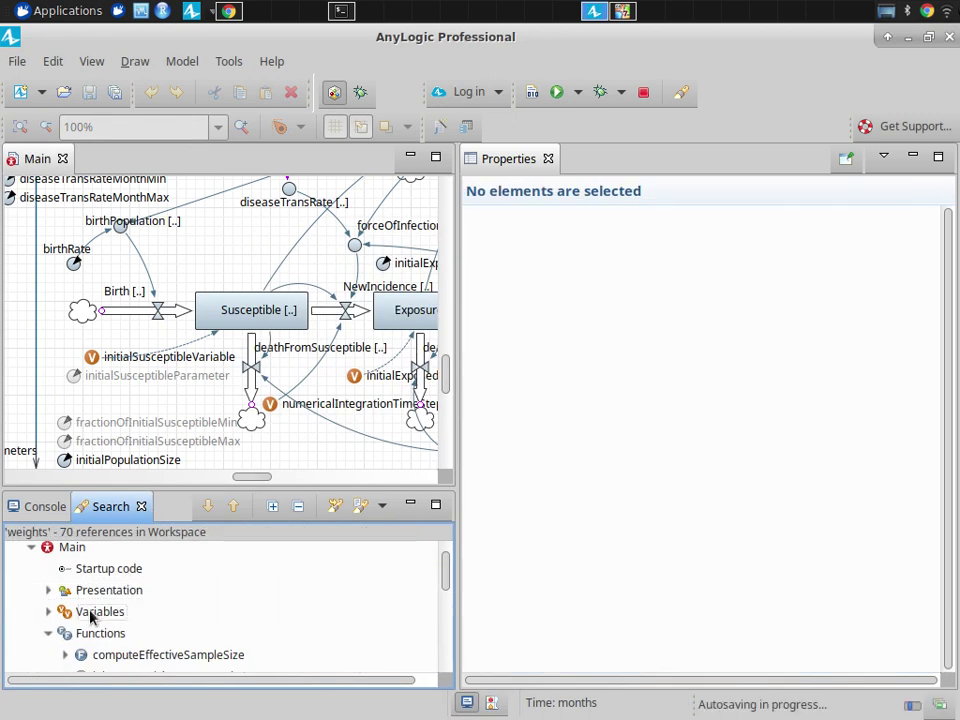
{"action": "left_click", "coordinate": [48, 612]}
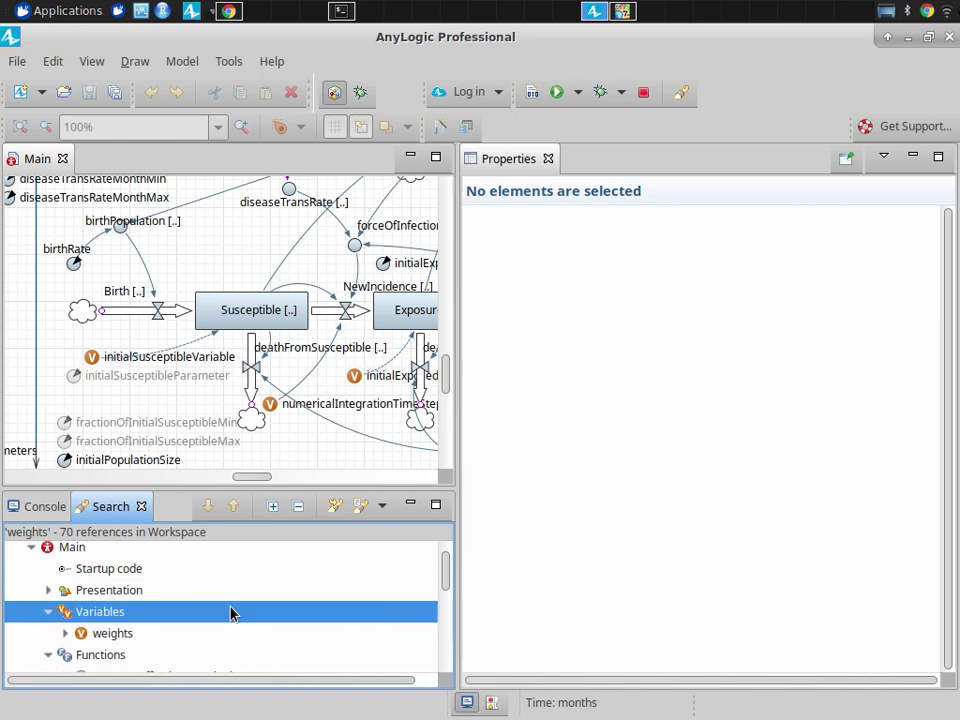
{"action": "double_click", "coordinate": [117, 633]}
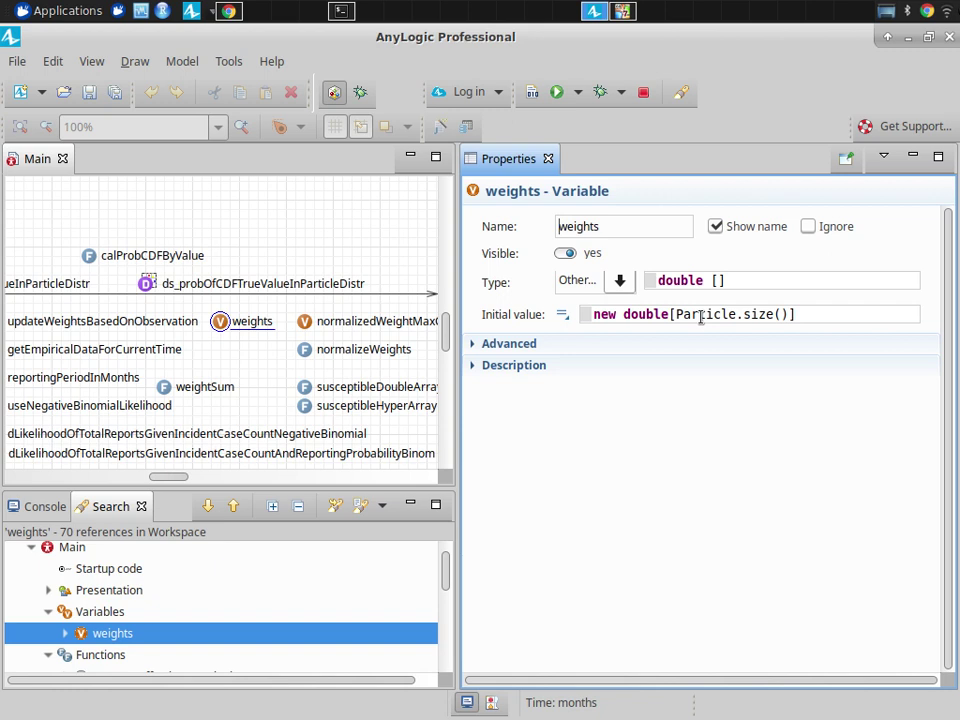
Copy processNewEmpiricalObservationForParticleFilter from the Google Doc and search for its references.
{"action": "key", "text": "alt+Tab"}
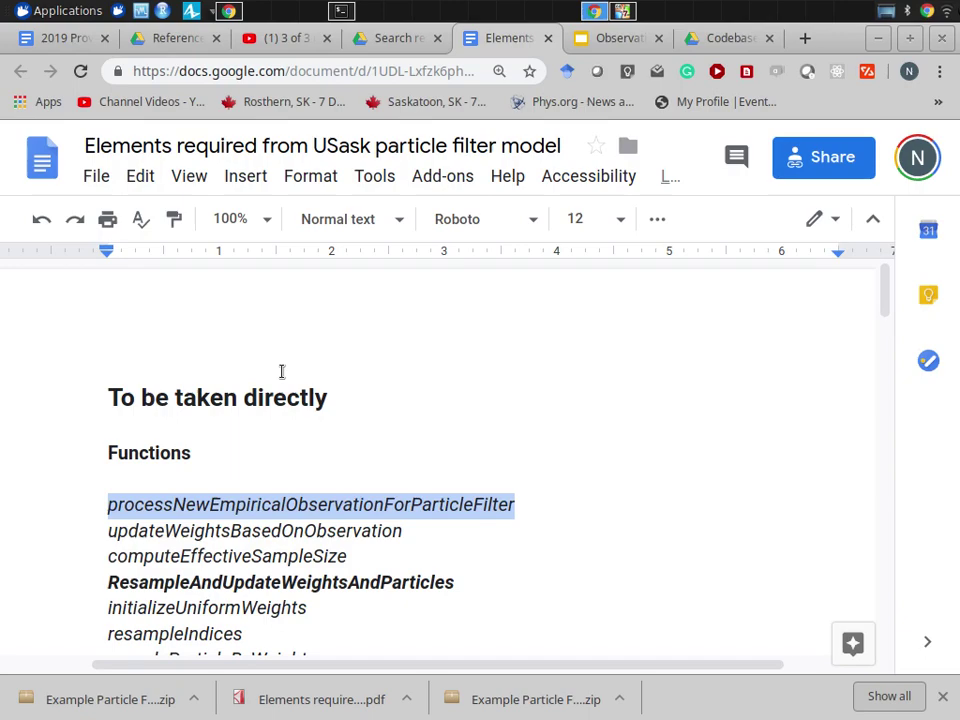
{"action": "double_click", "coordinate": [237, 504]}
{"action": "key", "text": "ctrl+c"}
{"action": "key", "text": "alt+Tab"}
{"action": "key", "text": "ctrl+h"}
{"action": "key", "text": "ctrl+v"}
{"action": "key", "text": "Return"}
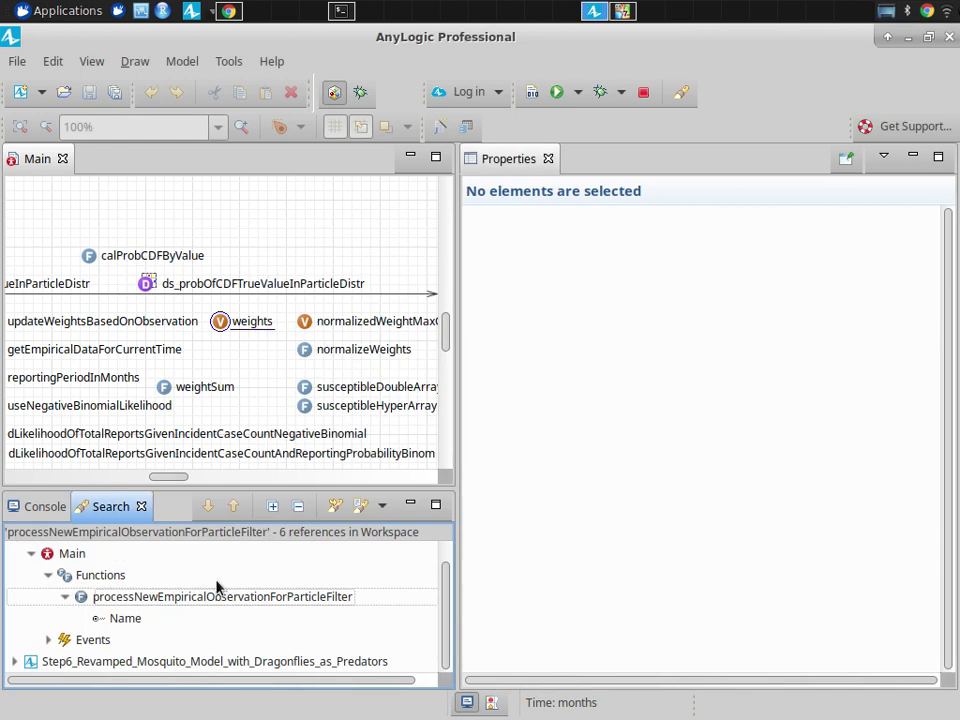
Open processNewEmpiricalObservationForParticleFilter and compare it with the recieveEmpiricalObservation event's action code that calls it.
{"action": "double_click", "coordinate": [214, 597]}
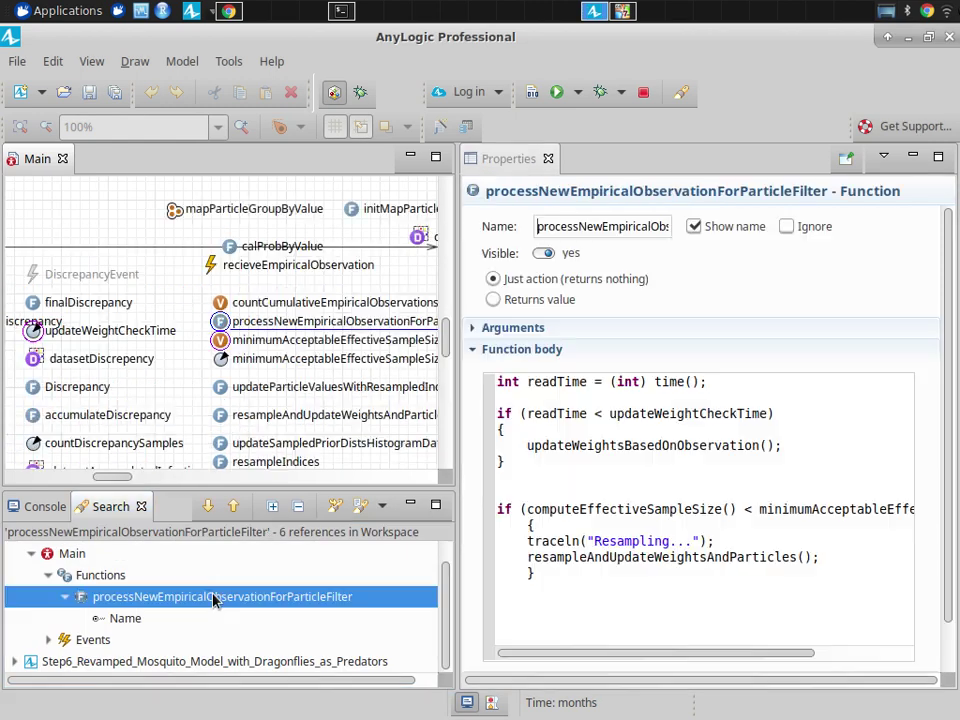
{"action": "left_click", "coordinate": [615, 445]}
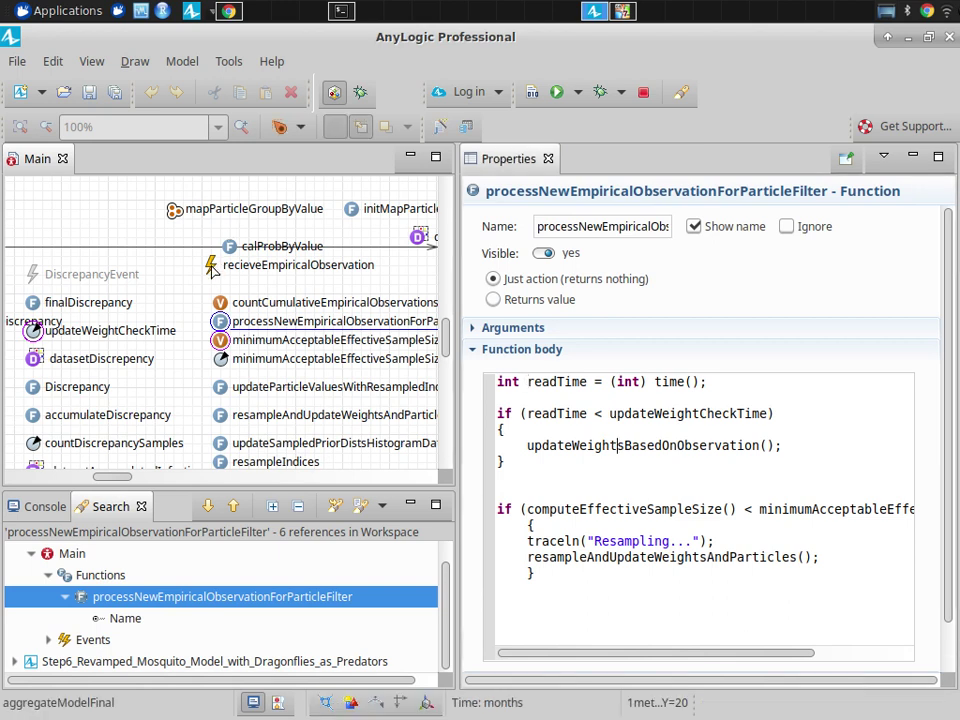
{"action": "left_click", "coordinate": [212, 269]}
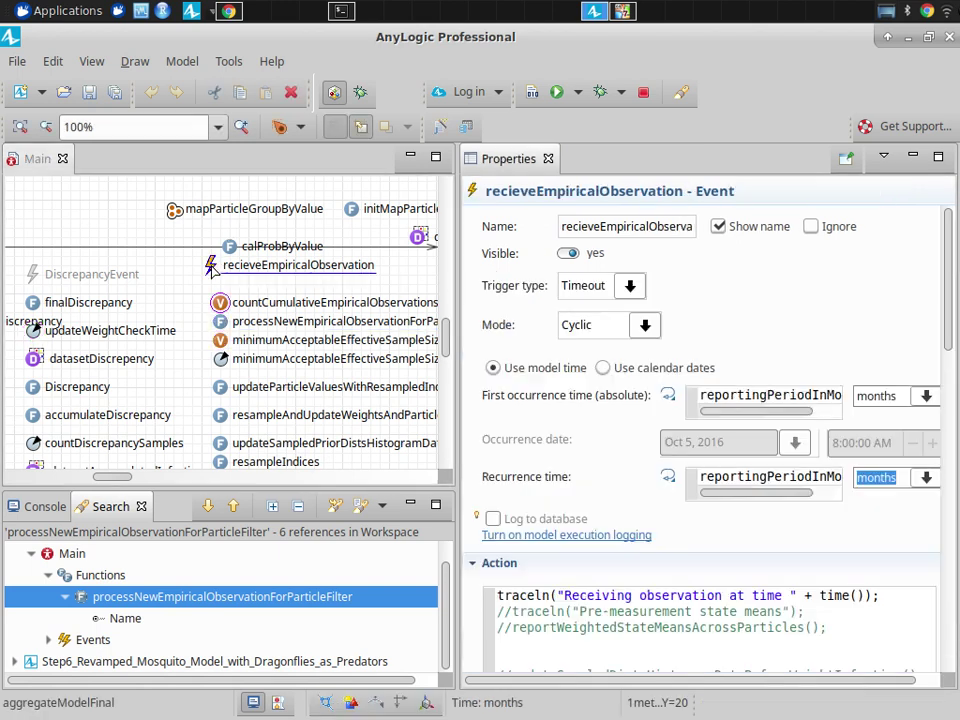
{"action": "left_click", "coordinate": [221, 322]}
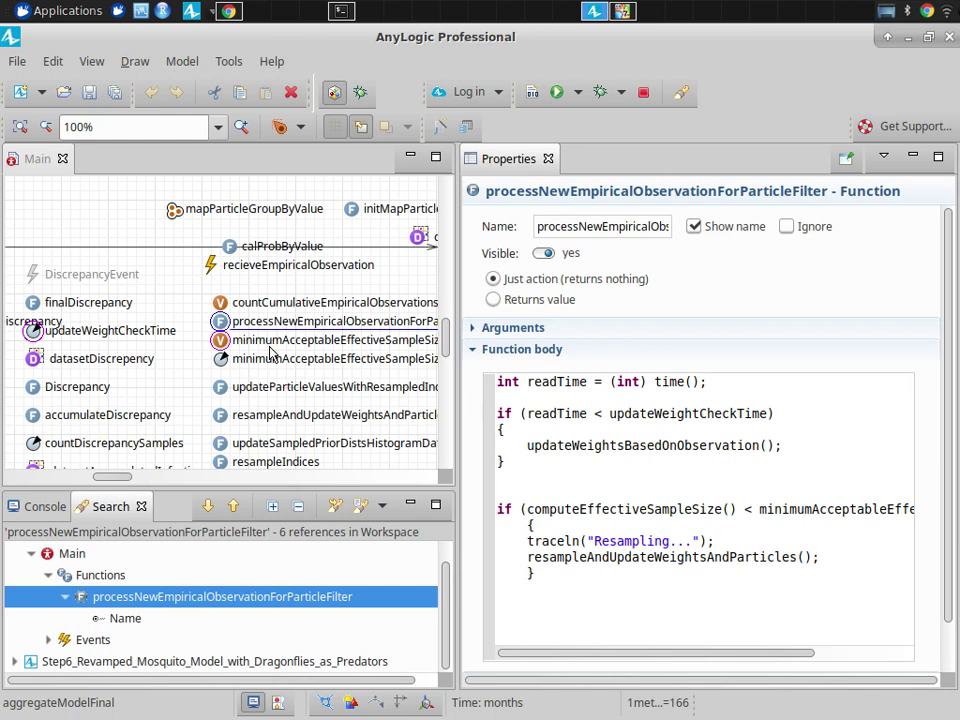
{"action": "left_click", "coordinate": [212, 266]}
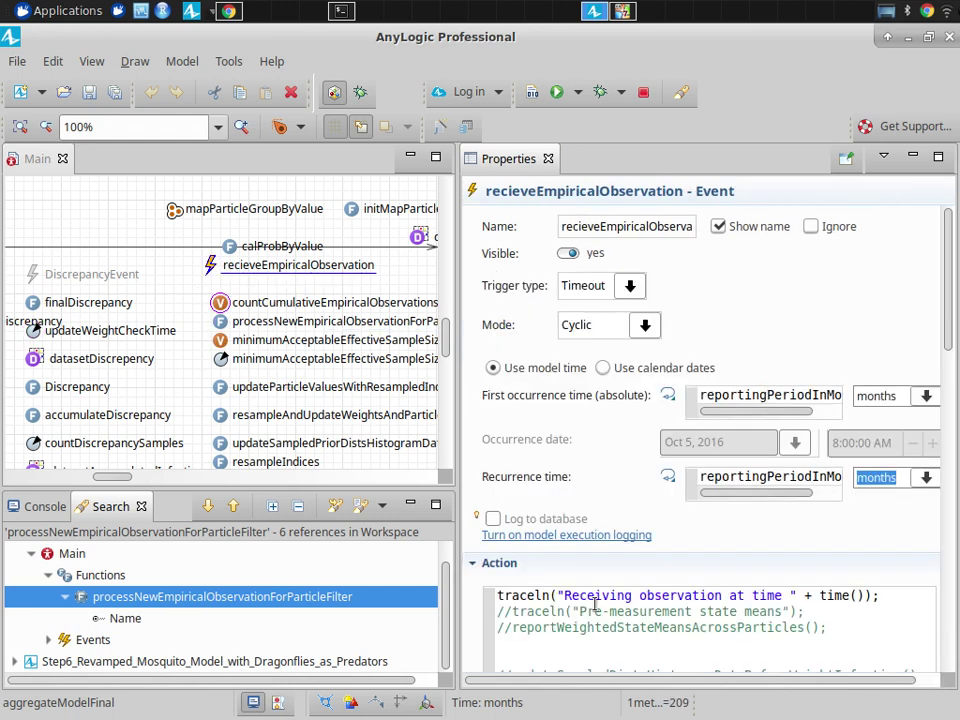
{"action": "left_click", "coordinate": [640, 627]}
{"action": "key", "text": "Down"}
{"action": "key", "text": "Down"}
{"action": "key", "text": "Down"}
{"action": "key", "text": "Down"}
{"action": "key", "text": "Down"}
{"action": "key", "text": "Down"}
{"action": "key", "text": "Down"}
{"action": "key", "text": "Down"}
{"action": "key", "text": "Down"}
{"action": "key", "text": "Down"}
{"action": "key", "text": "Down"}
{"action": "key", "text": "Down"}
{"action": "key", "text": "Down"}
{"action": "key", "text": "Down"}
{"action": "key", "text": "Down"}
{"action": "key", "text": "Down"}
{"action": "key", "text": "Down"}
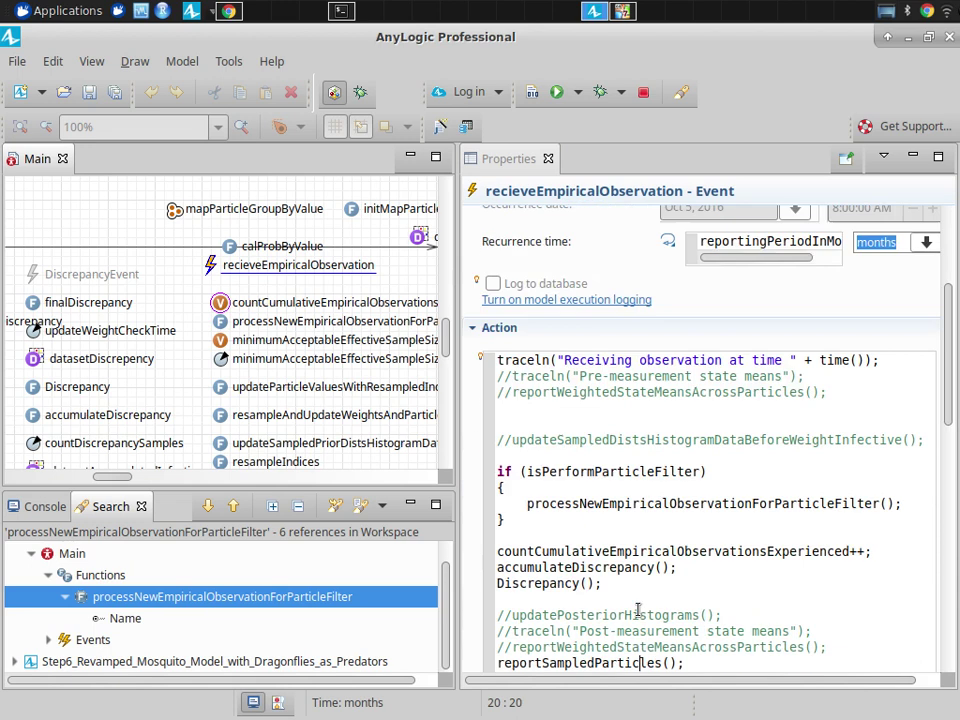
{"action": "key", "text": "Down"}
{"action": "key", "text": "Down"}
{"action": "key", "text": "Down"}
{"action": "key", "text": "Down"}
{"action": "key", "text": "Down"}
{"action": "key", "text": "Down"}
{"action": "left_click", "coordinate": [529, 407]}
{"action": "double_click", "coordinate": [597, 407]}
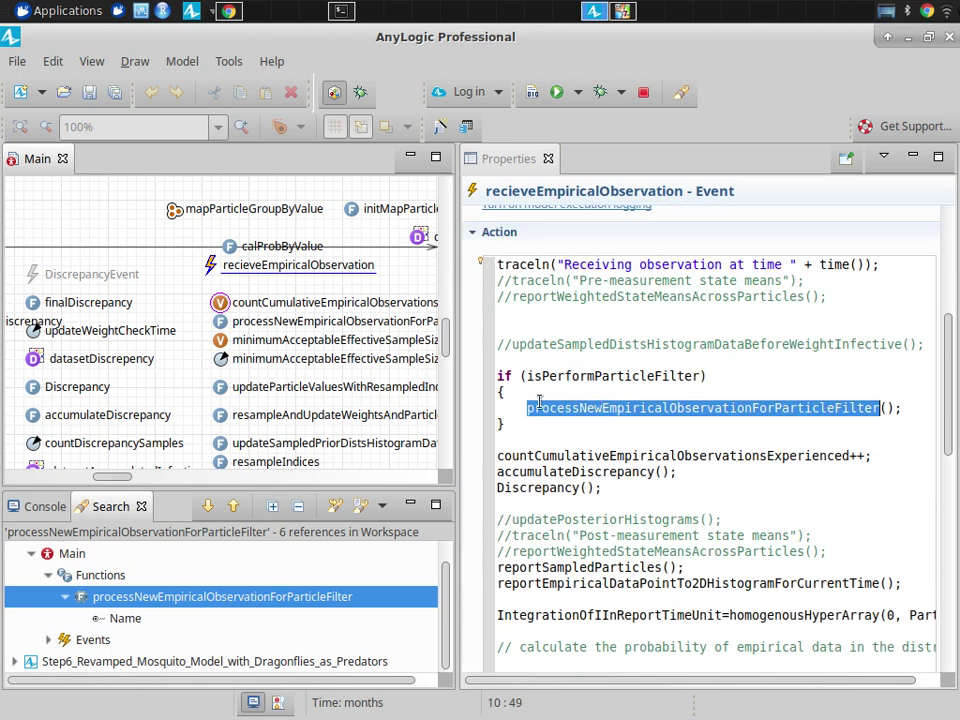
Ctrl+click the updateWeightsBasedOnObservation call to open its definition.
{"action": "left_click", "coordinate": [222, 322]}
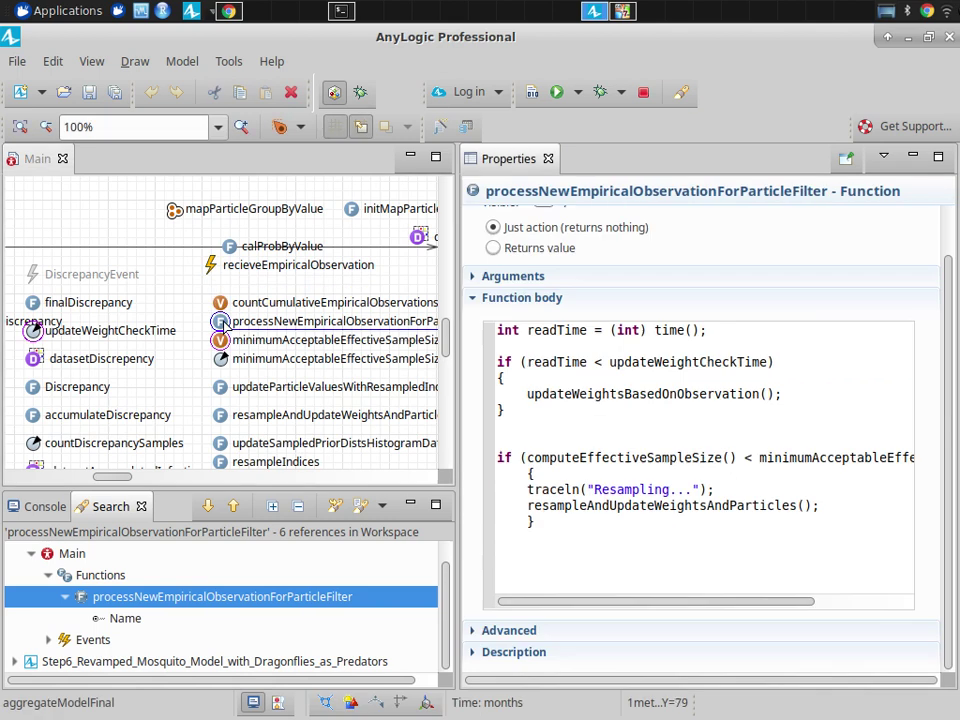
{"action": "double_click", "coordinate": [596, 395]}
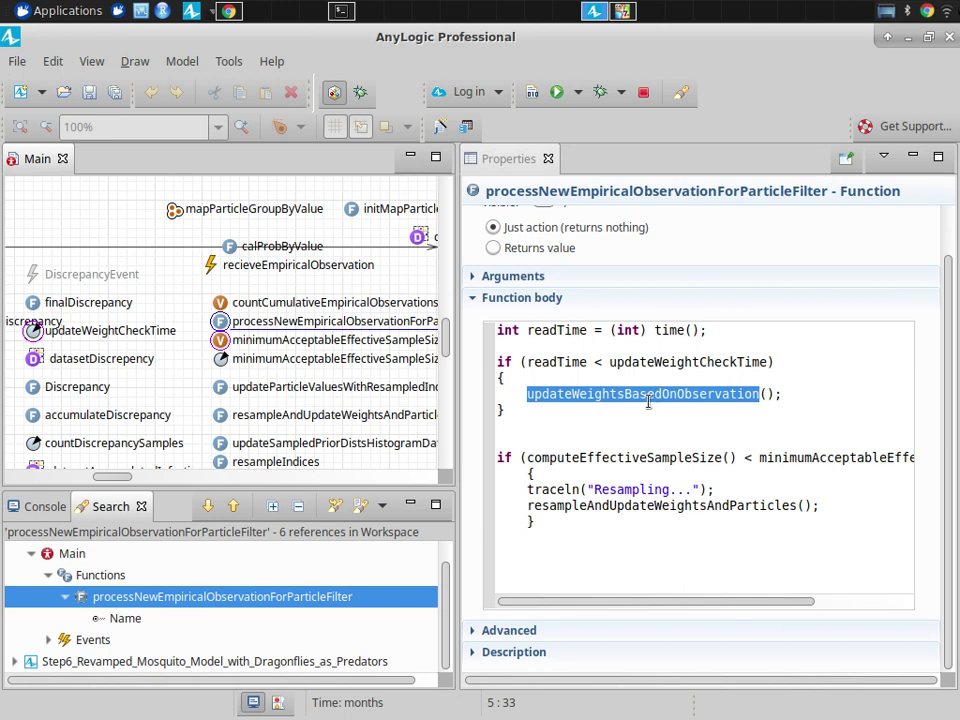
{"action": "key", "text": "ctrl"}
{"action": "left_click", "coordinate": [648, 401], "text": "ctrl"}
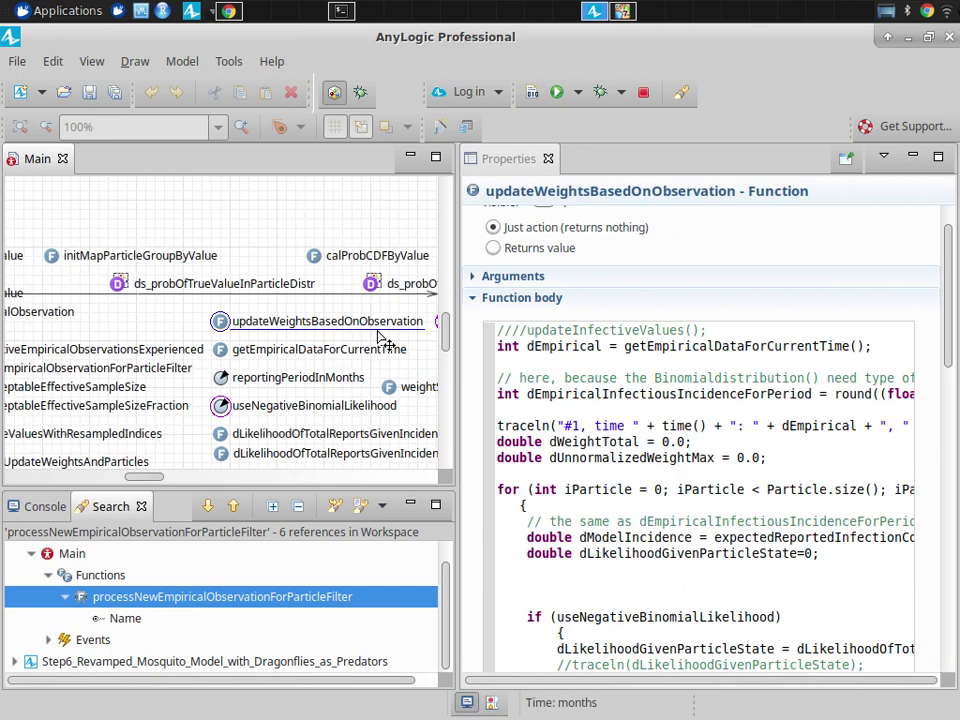
Find updateWeightsBasedOnObservation in the Google Doc checklist, then return to AnyLogic.
{"action": "key", "text": "alt+Tab"}
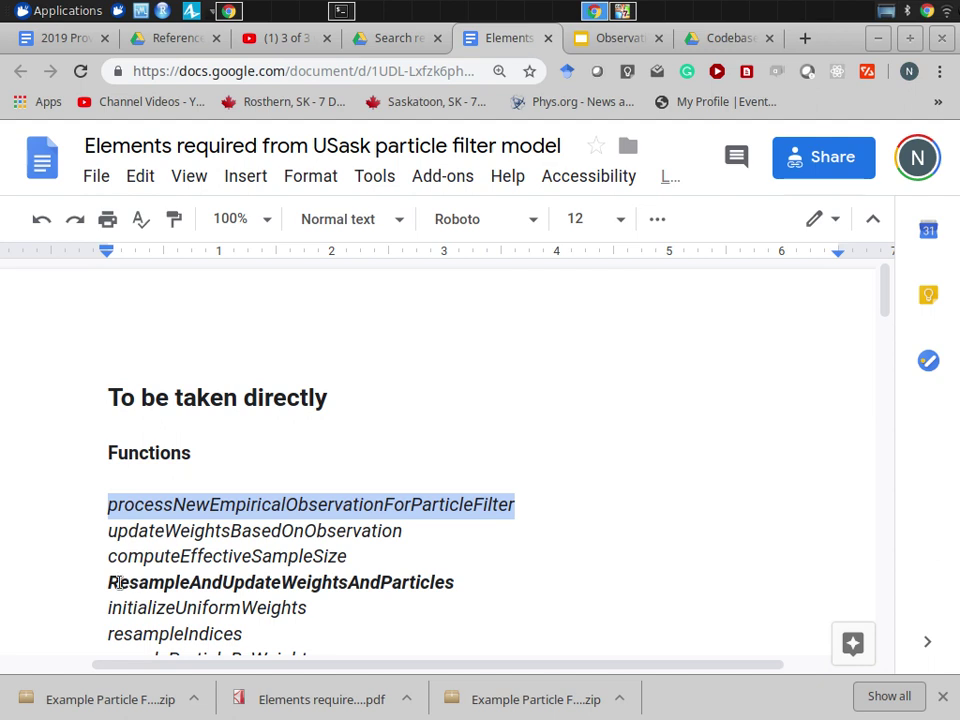
{"action": "double_click", "coordinate": [145, 533]}
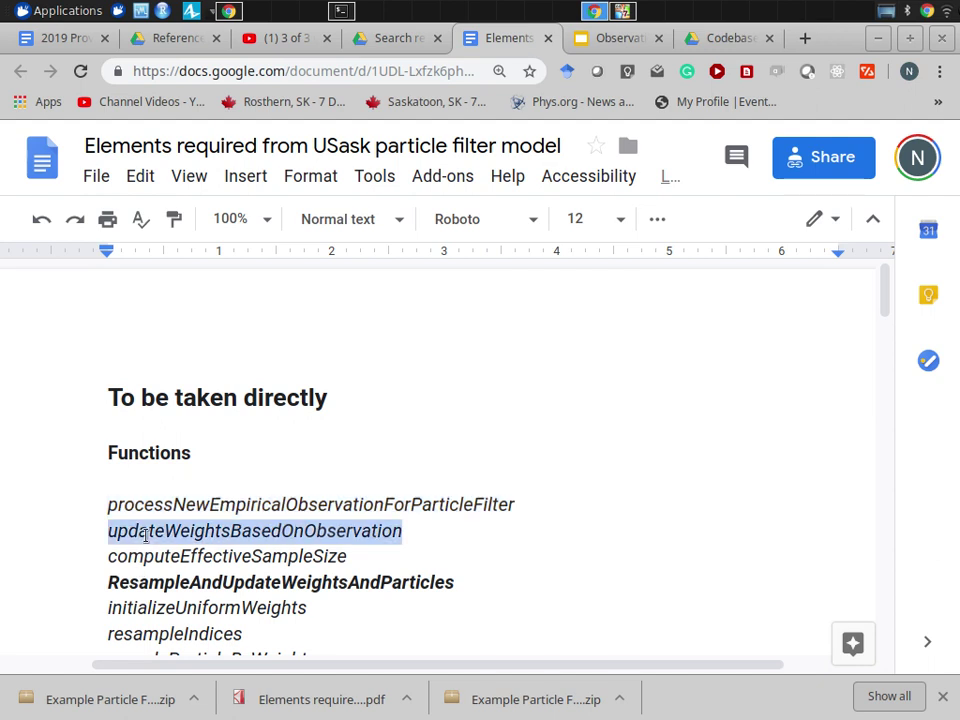
{"action": "key", "text": "alt+Tab"}
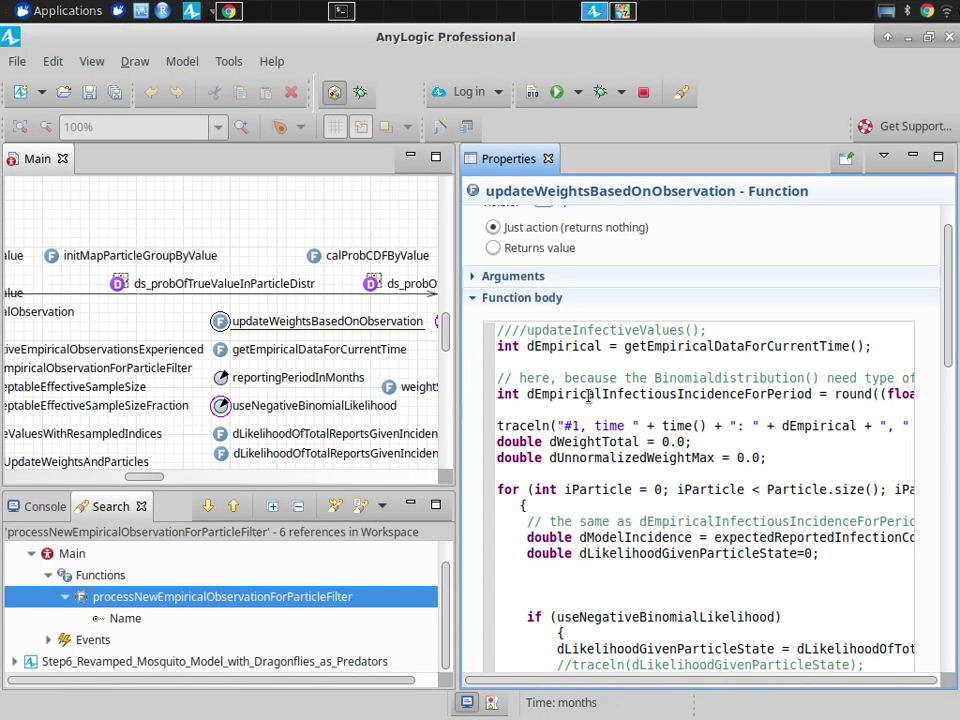
{"action": "key", "text": "Down"}
{"action": "key", "text": "Down"}
{"action": "key", "text": "Down"}
{"action": "key", "text": "Down"}
{"action": "key", "text": "Down"}
{"action": "key", "text": "Down"}
{"action": "key", "text": "Down"}
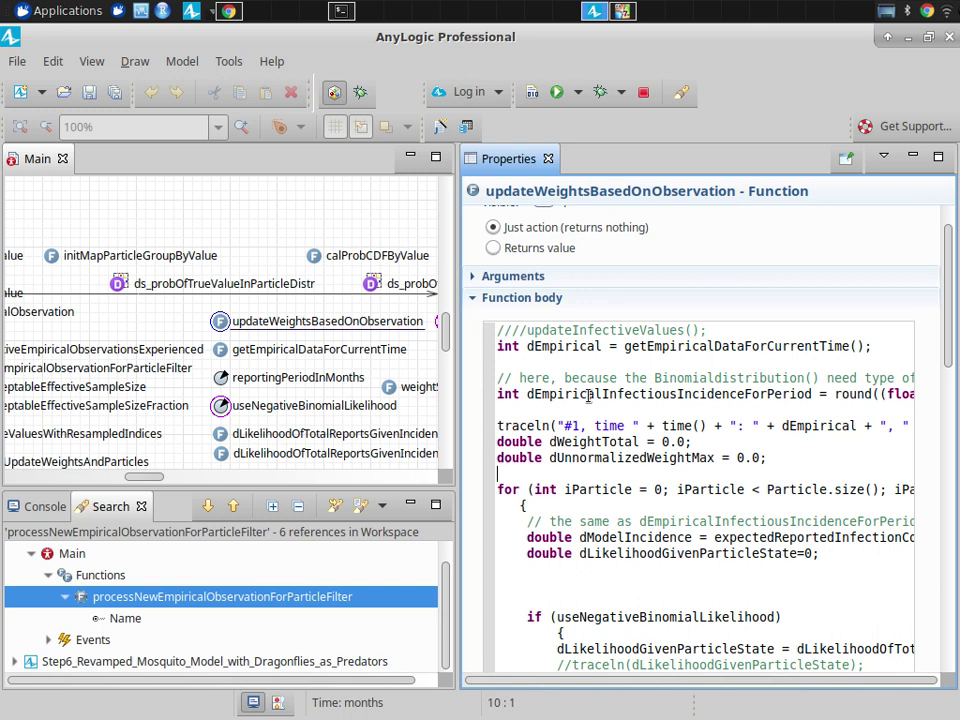
{"action": "key", "text": "Down"}
{"action": "key", "text": "Down"}
{"action": "key", "text": "Down"}
{"action": "key", "text": "Down"}
{"action": "key", "text": "Down"}
{"action": "key", "text": "Down"}
{"action": "key", "text": "Down"}
{"action": "key", "text": "Down"}
{"action": "key", "text": "Down"}
{"action": "key", "text": "Down"}
{"action": "key", "text": "Down"}
{"action": "key", "text": "Down"}
{"action": "key", "text": "Down"}
{"action": "key", "text": "Down"}
{"action": "key", "text": "Down"}
{"action": "key", "text": "Down"}
{"action": "key", "text": "Up"}
{"action": "key", "text": "Up"}
{"action": "key", "text": "Up"}
{"action": "key", "text": "Up"}
{"action": "key", "text": "Up"}
{"action": "key", "text": "Up"}
{"action": "key", "text": "Up"}
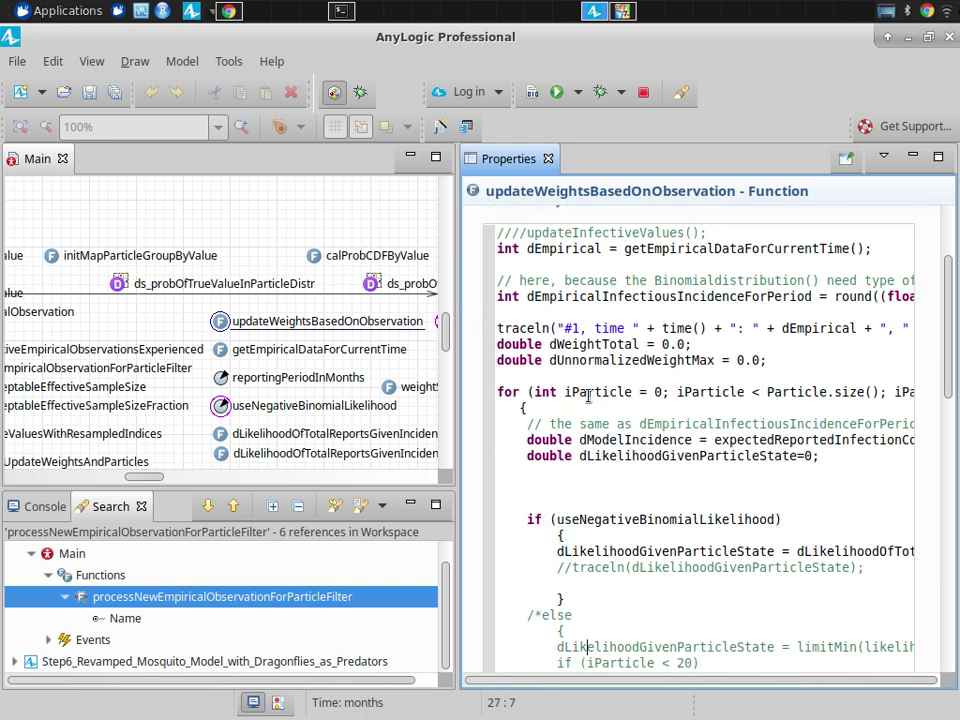
{"action": "key", "text": "Right"}
{"action": "key", "text": "Right"}
{"action": "key", "text": "Right"}
{"action": "key", "text": "Right"}
{"action": "key", "text": "Right"}
{"action": "key", "text": "Right"}
{"action": "key", "text": "Right"}
{"action": "key", "text": "Right"}
{"action": "key", "text": "Right"}
{"action": "key", "text": "Right"}
{"action": "key", "text": "Right"}
{"action": "key", "text": "Right"}
{"action": "key", "text": "Right"}
{"action": "key", "text": "Right"}
{"action": "key", "text": "Right"}
{"action": "key", "text": "Right"}
{"action": "key", "text": "Right"}
{"action": "key", "text": "Right"}
{"action": "key", "text": "Right"}
{"action": "key", "text": "Right"}
{"action": "key", "text": "Right"}
{"action": "key", "text": "Right"}
{"action": "key", "text": "Right"}
{"action": "key", "text": "Right"}
{"action": "key", "text": "Right"}
{"action": "key", "text": "Right"}
{"action": "key", "text": "Right"}
{"action": "key", "text": "Right"}
{"action": "key", "text": "Right"}
{"action": "key", "text": "Right"}
{"action": "key", "text": "Right"}
{"action": "key", "text": "Right"}
{"action": "key", "text": "Right"}
{"action": "key", "text": "Right"}
{"action": "key", "text": "Right"}
{"action": "key", "text": "Right"}
{"action": "key", "text": "Right"}
{"action": "key", "text": "Right"}
{"action": "key", "text": "Right"}
{"action": "key", "text": "Right"}
{"action": "key", "text": "Right"}
{"action": "key", "text": "Right"}
{"action": "key", "text": "Right"}
{"action": "key", "text": "Right"}
{"action": "key", "text": "Right"}
{"action": "key", "text": "Right"}
{"action": "key", "text": "Right"}
{"action": "key", "text": "Right"}
{"action": "key", "text": "Right"}
{"action": "key", "text": "Right"}
{"action": "key", "text": "Right"}
{"action": "key", "text": "Right"}
{"action": "key", "text": "Right"}
{"action": "key", "text": "Right"}
{"action": "key", "text": "Right"}
{"action": "key", "text": "Right"}
{"action": "key", "text": "Right"}
{"action": "key", "text": "Right"}
{"action": "key", "text": "Right"}
{"action": "key", "text": "Right"}
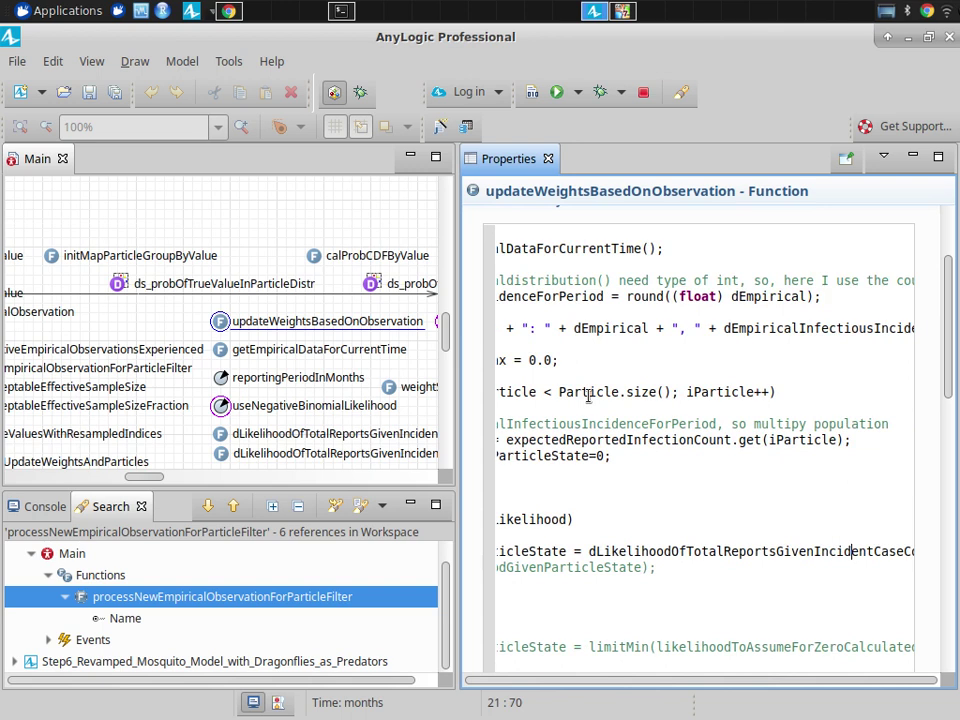
{"action": "key", "text": "Right"}
{"action": "key", "text": "Right"}
{"action": "key", "text": "Right"}
{"action": "key", "text": "Right"}
{"action": "key", "text": "Right"}
{"action": "key", "text": "Right"}
{"action": "key", "text": "Right"}
{"action": "key", "text": "Right"}
{"action": "key", "text": "Right"}
{"action": "key", "text": "Right"}
{"action": "key", "text": "Right"}
{"action": "key", "text": "Right"}
{"action": "key", "text": "Right"}
{"action": "key", "text": "Right"}
{"action": "key", "text": "Right"}
{"action": "key", "text": "Right"}
{"action": "key", "text": "Right"}
{"action": "key", "text": "Right"}
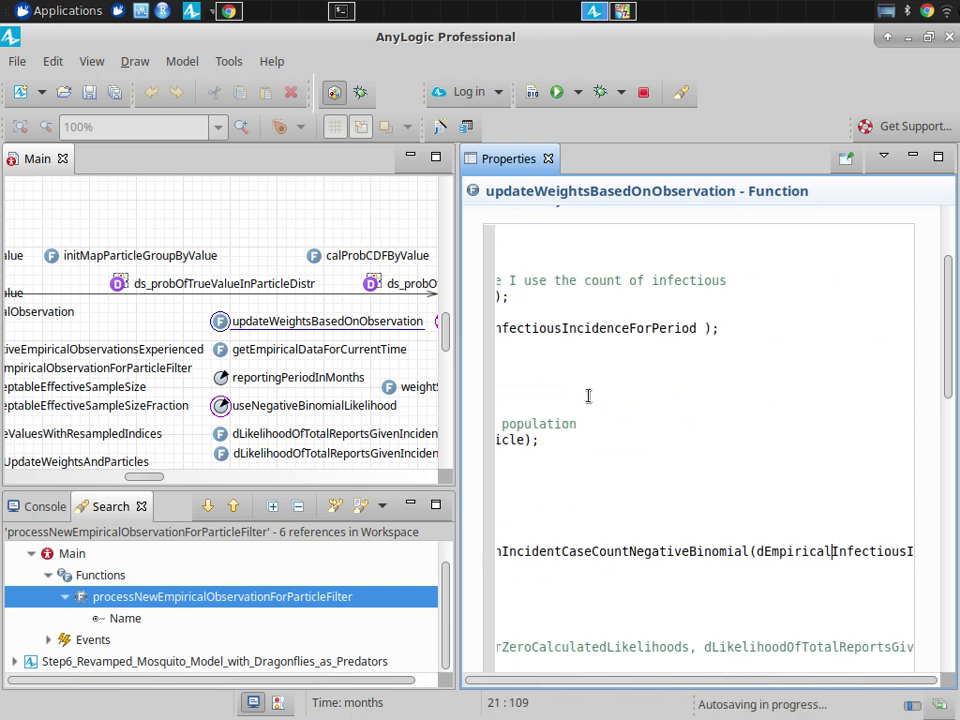
{"action": "key", "text": "Left"}
{"action": "key", "text": "Left"}
{"action": "key", "text": "Left"}
{"action": "key", "text": "Left"}
{"action": "key", "text": "Left"}
{"action": "key", "text": "Left"}
{"action": "key", "text": "Left"}
{"action": "key", "text": "Left"}
{"action": "key", "text": "Left"}
{"action": "key", "text": "Left"}
{"action": "key", "text": "Home"}
{"action": "key", "text": "Home"}
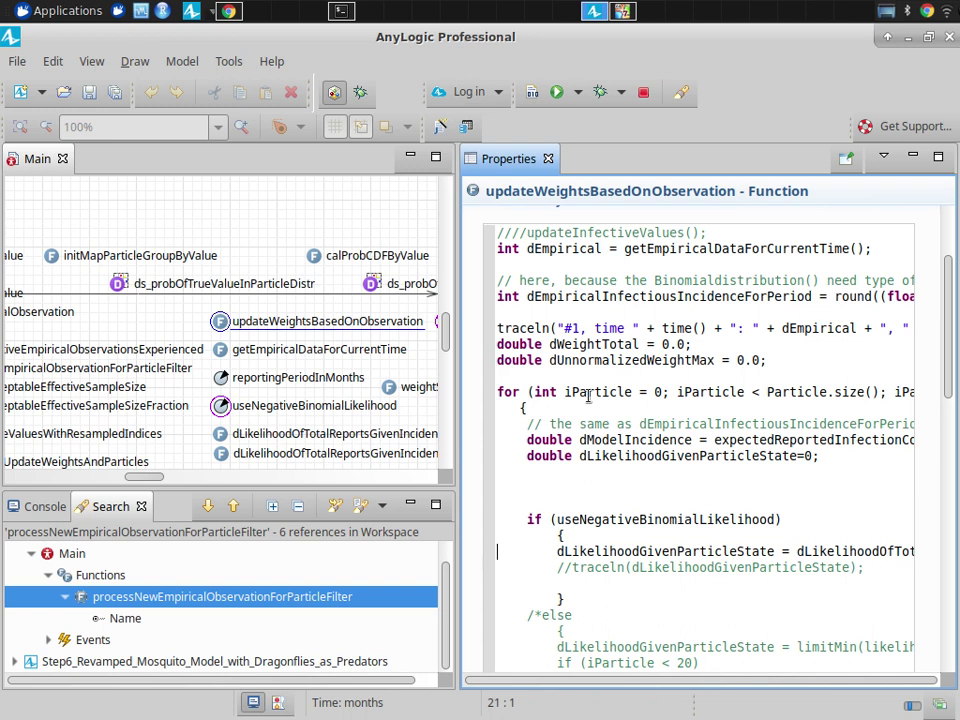
{"action": "key", "text": "Down"}
{"action": "key", "text": "Down"}
{"action": "key", "text": "Down"}
{"action": "key", "text": "Down"}
{"action": "key", "text": "Down"}
{"action": "key", "text": "Down"}
{"action": "key", "text": "Down"}
{"action": "key", "text": "Down"}
{"action": "key", "text": "Down"}
{"action": "key", "text": "Down"}
{"action": "key", "text": "Down"}
{"action": "key", "text": "Down"}
{"action": "key", "text": "Down"}
{"action": "key", "text": "Down"}
{"action": "key", "text": "Down"}
{"action": "key", "text": "Down"}
{"action": "key", "text": "Down"}
{"action": "key", "text": "Down"}
{"action": "key", "text": "Down"}
{"action": "key", "text": "Down"}
{"action": "key", "text": "Down"}
{"action": "key", "text": "Down"}
{"action": "key", "text": "Down"}
{"action": "key", "text": "Down"}
{"action": "key", "text": "Down"}
{"action": "key", "text": "Down"}
{"action": "key", "text": "Down"}
{"action": "key", "text": "Down"}
{"action": "key", "text": "Down"}
{"action": "key", "text": "Down"}
{"action": "key", "text": "Down"}
{"action": "key", "text": "Down"}
{"action": "key", "text": "Down"}
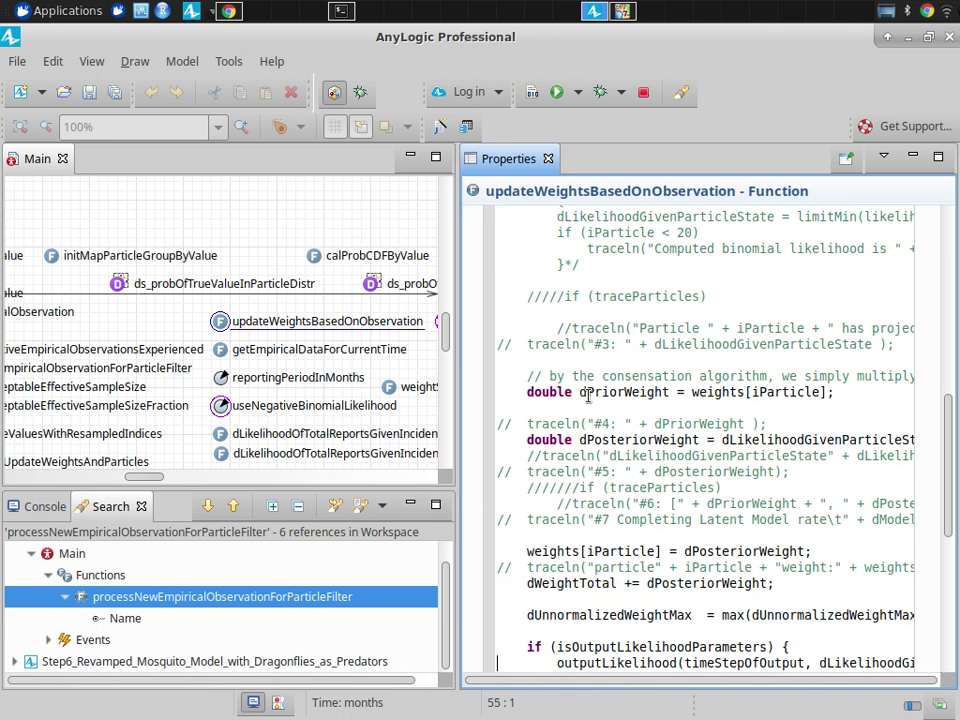
{"action": "key", "text": "Down"}
{"action": "key", "text": "Down"}
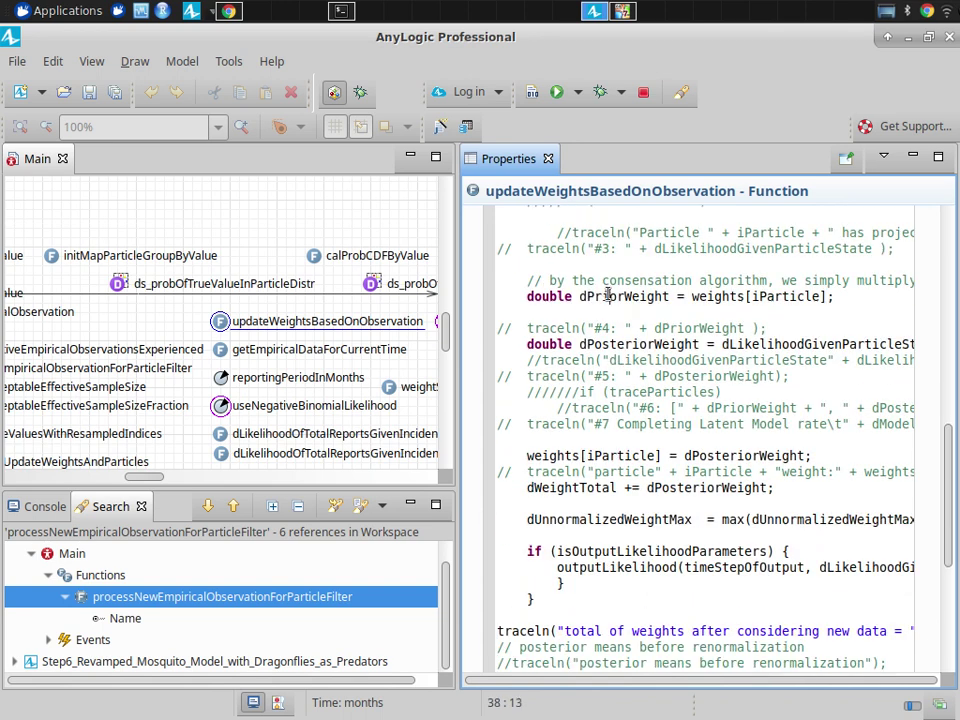
{"action": "double_click", "coordinate": [607, 296]}
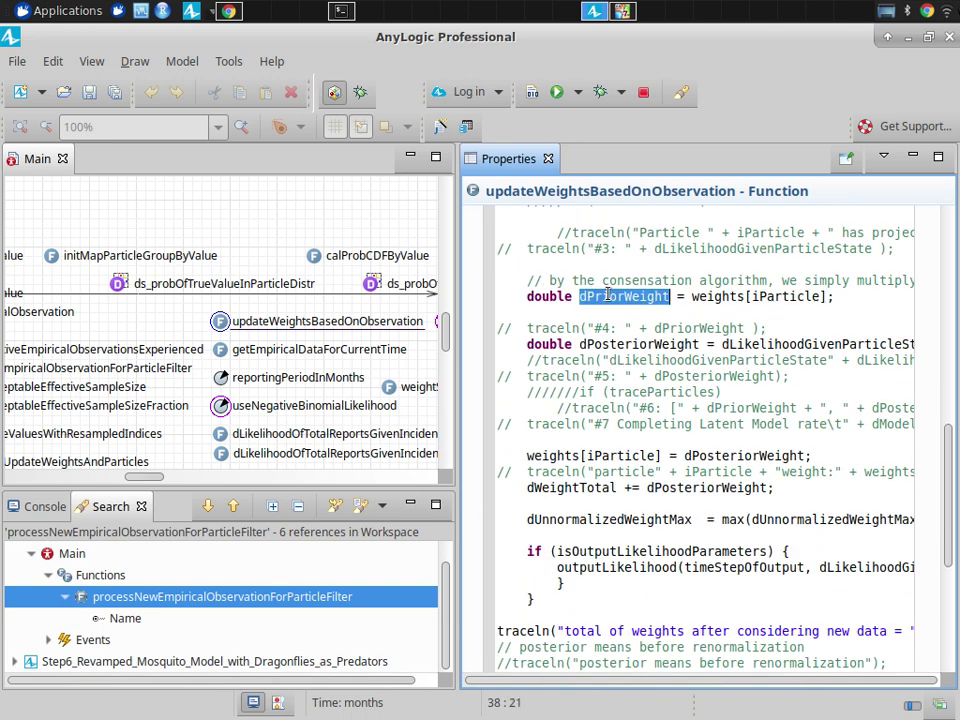
{"action": "double_click", "coordinate": [641, 347]}
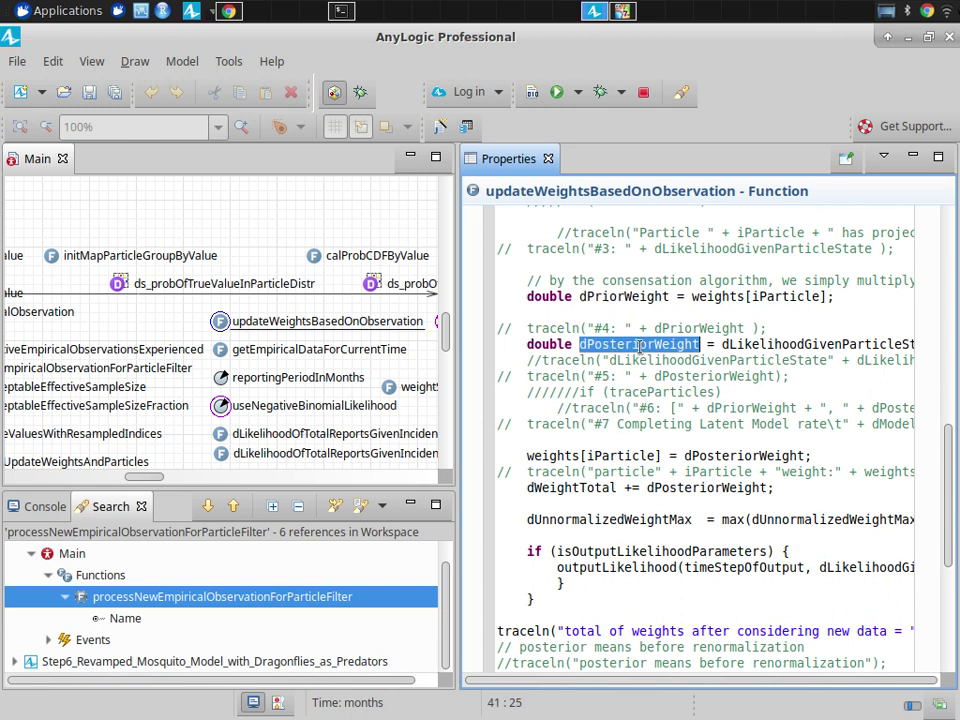
{"action": "double_click", "coordinate": [754, 344]}
{"action": "key", "text": "Right"}
{"action": "key", "text": "Left"}
{"action": "left_click", "coordinate": [868, 344]}
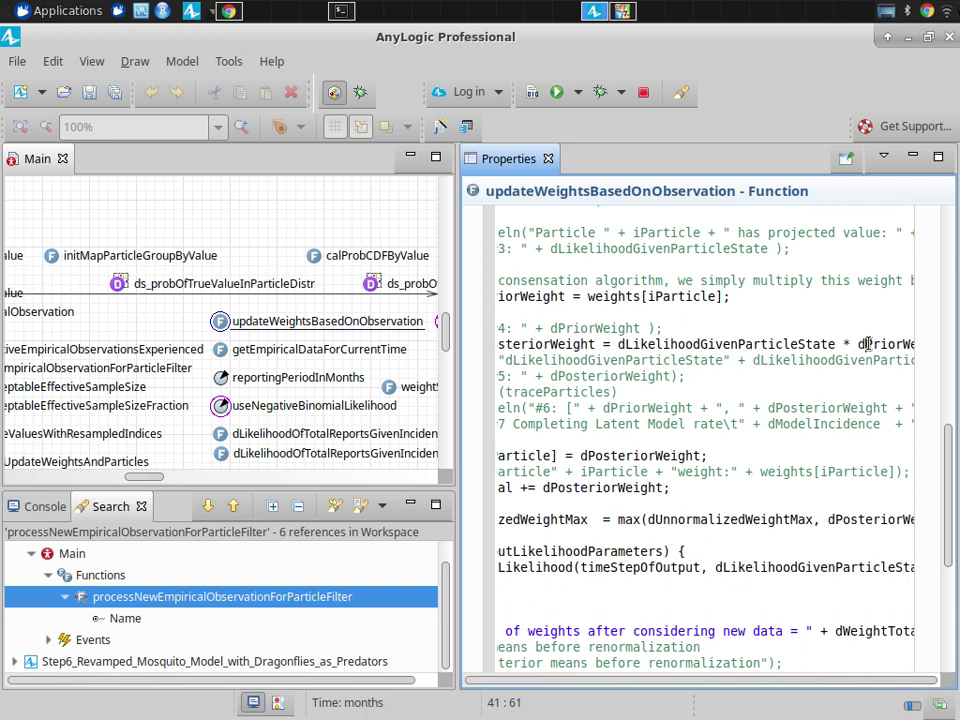
{"action": "double_click", "coordinate": [640, 455]}
{"action": "key", "text": "Home"}
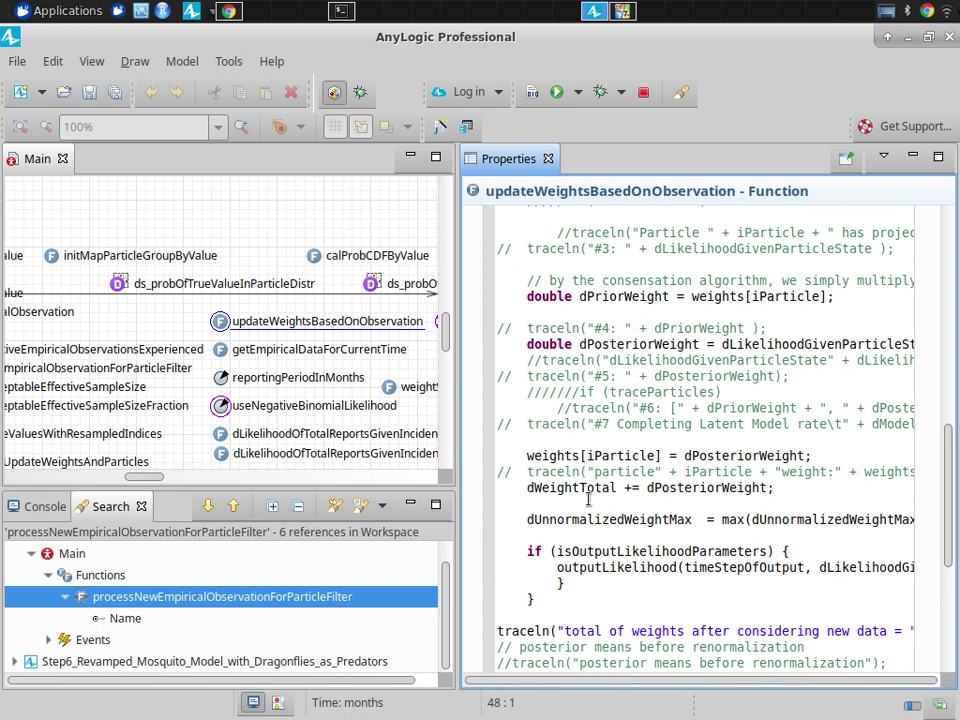
{"action": "key", "text": "Down"}
{"action": "key", "text": "Down"}
{"action": "key", "text": "Down"}
{"action": "key", "text": "Down"}
{"action": "key", "text": "Down"}
{"action": "key", "text": "Down"}
{"action": "key", "text": "Down"}
{"action": "key", "text": "Down"}
{"action": "key", "text": "Down"}
{"action": "key", "text": "Down"}
{"action": "key", "text": "Down"}
{"action": "key", "text": "Down"}
{"action": "key", "text": "Down"}
{"action": "key", "text": "Down"}
{"action": "key", "text": "Down"}
{"action": "key", "text": "Down"}
{"action": "key", "text": "Down"}
{"action": "key", "text": "Down"}
{"action": "key", "text": "Down"}
{"action": "key", "text": "Down"}
{"action": "key", "text": "Down"}
{"action": "key", "text": "Down"}
{"action": "key", "text": "Down"}
{"action": "key", "text": "Down"}
{"action": "key", "text": "Down"}
{"action": "key", "text": "Down"}
{"action": "key", "text": "Down"}
{"action": "key", "text": "Down"}
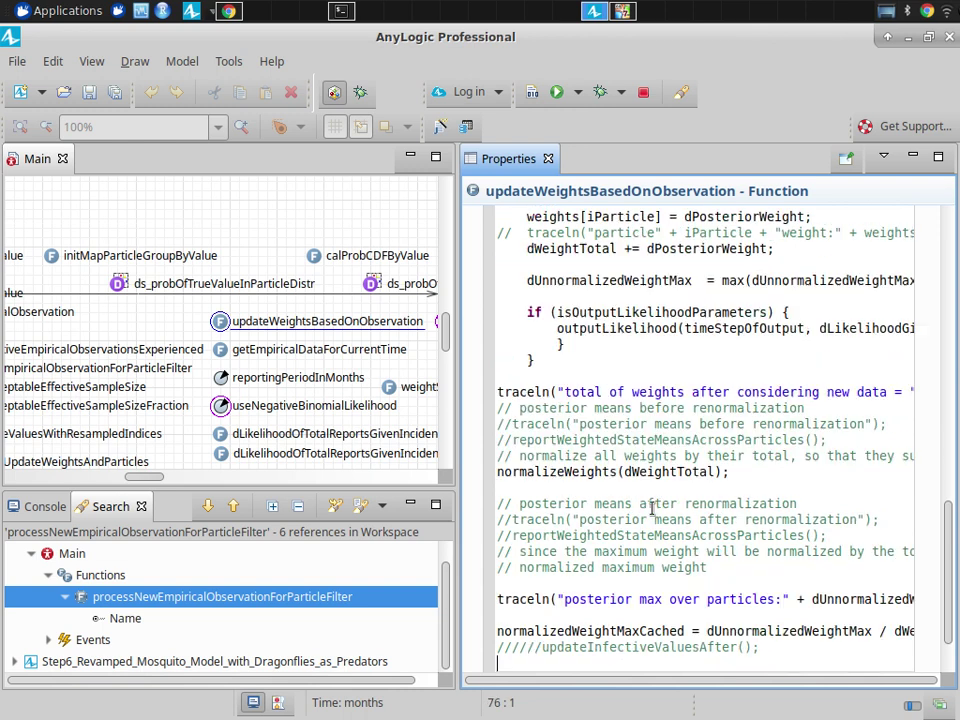
Move through updateWeightsBasedOnObservation's particle loop down to the negative binomial likelihood call.
{"action": "double_click", "coordinate": [600, 472]}
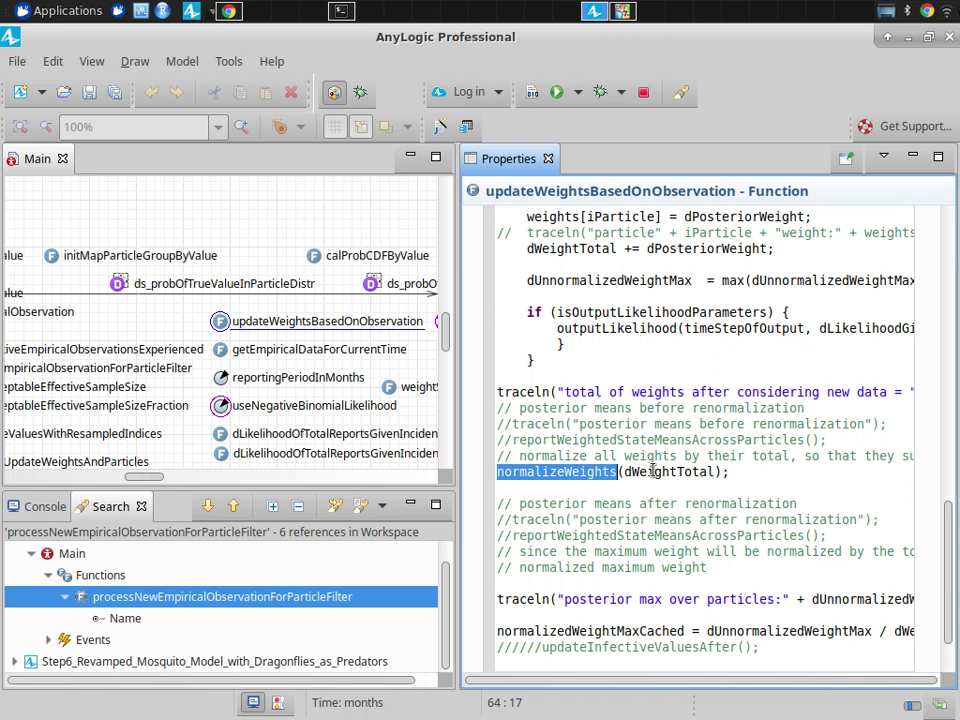
{"action": "key", "text": "Up"}
{"action": "key", "text": "Up"}
{"action": "key", "text": "Up"}
{"action": "key", "text": "Up"}
{"action": "key", "text": "Up"}
{"action": "key", "text": "Up"}
{"action": "key", "text": "Up"}
{"action": "key", "text": "Up"}
{"action": "key", "text": "Up"}
{"action": "key", "text": "Up"}
{"action": "key", "text": "Up"}
{"action": "key", "text": "Up"}
{"action": "key", "text": "Up"}
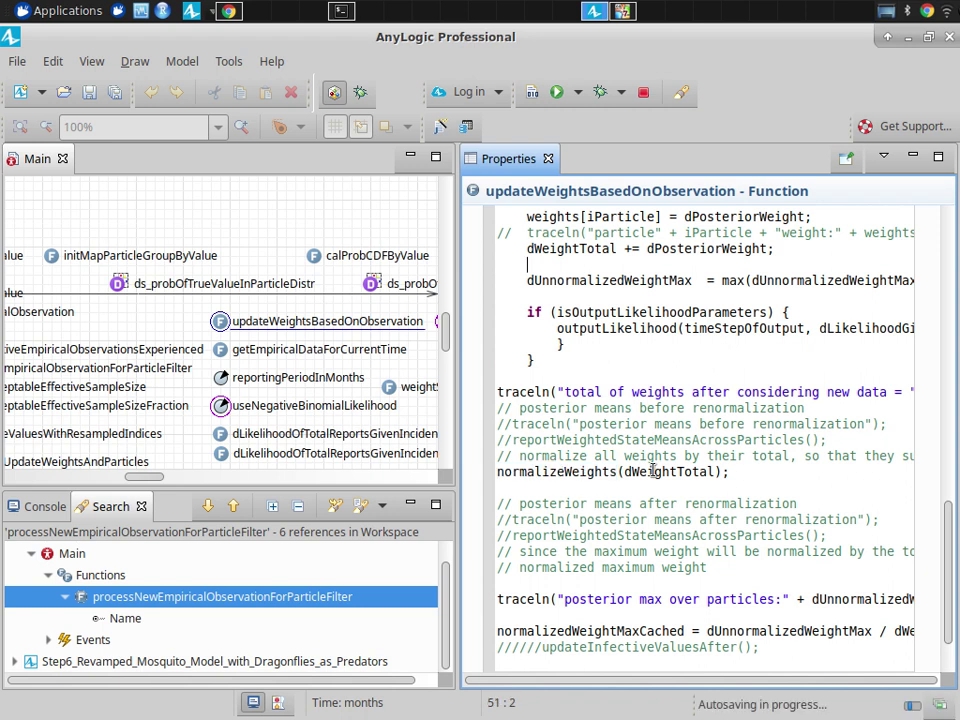
{"action": "key", "text": "Up"}
{"action": "key", "text": "Up"}
{"action": "key", "text": "Up"}
{"action": "key", "text": "Up"}
{"action": "key", "text": "Up"}
{"action": "key", "text": "Up"}
{"action": "key", "text": "Up"}
{"action": "key", "text": "Up"}
{"action": "key", "text": "Up"}
{"action": "key", "text": "Up"}
{"action": "key", "text": "Up"}
{"action": "key", "text": "Up"}
{"action": "key", "text": "Up"}
{"action": "key", "text": "Up"}
{"action": "key", "text": "Up"}
{"action": "key", "text": "Up"}
{"action": "key", "text": "Up"}
{"action": "key", "text": "Up"}
{"action": "key", "text": "Up"}
{"action": "key", "text": "Up"}
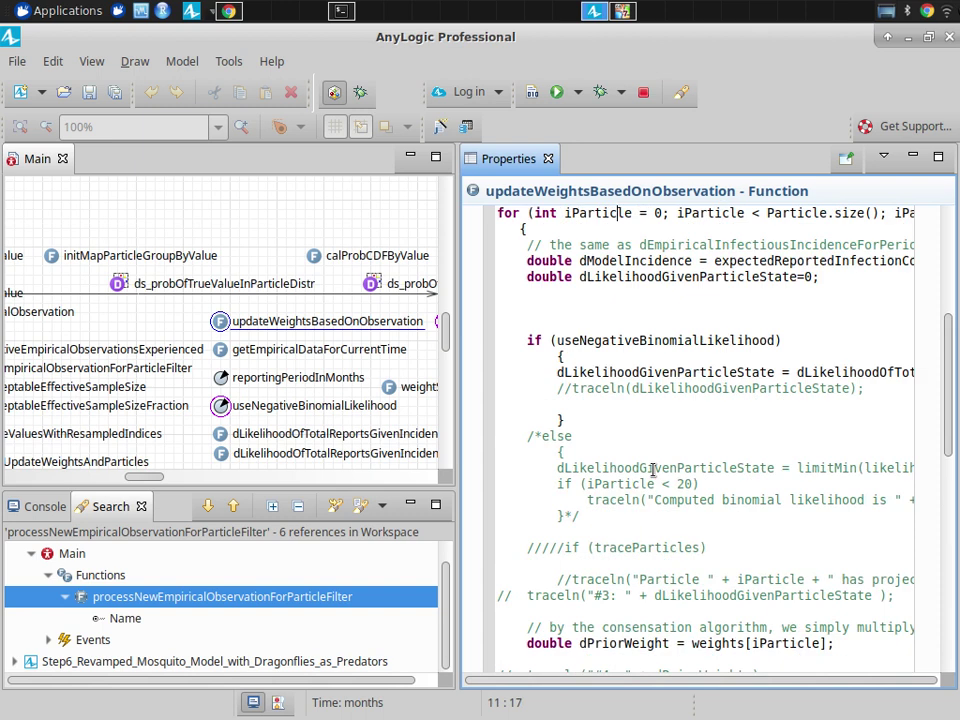
{"action": "key", "text": "Up"}
{"action": "key", "text": "Up"}
{"action": "key", "text": "Up"}
{"action": "key", "text": "Up"}
{"action": "key", "text": "Up"}
{"action": "key", "text": "Up"}
{"action": "key", "text": "Up"}
{"action": "key", "text": "Down"}
{"action": "key", "text": "Down"}
{"action": "key", "text": "Down"}
{"action": "key", "text": "Down"}
{"action": "key", "text": "Down"}
{"action": "key", "text": "Down"}
{"action": "key", "text": "Down"}
{"action": "key", "text": "Down"}
{"action": "key", "text": "Down"}
{"action": "key", "text": "Down"}
{"action": "key", "text": "Down"}
{"action": "key", "text": "Down"}
{"action": "key", "text": "Down"}
{"action": "key", "text": "Down"}
{"action": "key", "text": "Down"}
{"action": "key", "text": "Up"}
{"action": "key", "text": "Up"}
{"action": "key", "text": "Up"}
{"action": "key", "text": "Up"}
{"action": "key", "text": "Up"}
{"action": "key", "text": "Up"}
{"action": "key", "text": "Down"}
{"action": "key", "text": "ctrl+Right"}
{"action": "key", "text": "ctrl+Right"}
{"action": "key", "text": "ctrl+Right"}
{"action": "key", "text": "ctrl+Right"}
{"action": "key", "text": "ctrl+Right"}
{"action": "key", "text": "ctrl+Right"}
{"action": "key", "text": "ctrl+Right"}
{"action": "key", "text": "ctrl+Right"}
{"action": "key", "text": "Down"}
{"action": "key", "text": "Down"}
{"action": "key", "text": "Down"}
{"action": "key", "text": "Down"}
{"action": "key", "text": "Down"}
{"action": "key", "text": "Down"}
{"action": "key", "text": "Down"}
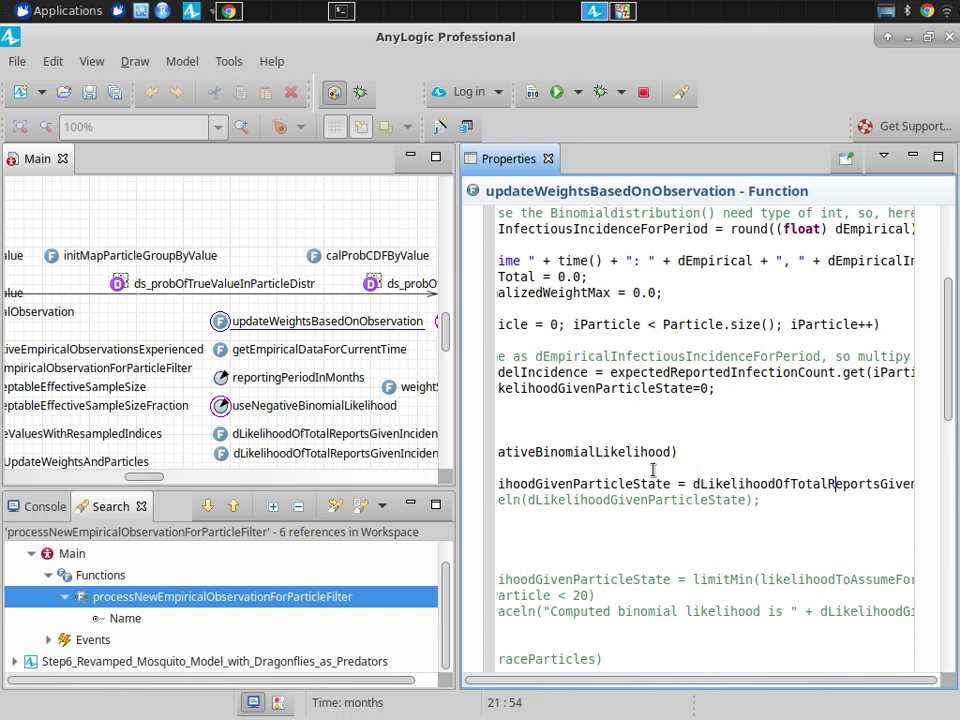
Select dLikelihoodOfTotalReportsGivenIncidentCaseCountNegativeBinomial and Ctrl+click it to open its definition.
{"action": "key", "text": "ctrl+Right"}
{"action": "key", "text": "ctrl+Right"}
{"action": "key", "text": "ctrl+Right"}
{"action": "key", "text": "ctrl+Right"}
{"action": "key", "text": "ctrl+Right"}
{"action": "key", "text": "ctrl+Right"}
{"action": "key", "text": "ctrl+Right"}
{"action": "key", "text": "Right"}
{"action": "key", "text": "ctrl+Left"}
{"action": "key", "text": "ctrl+Left"}
{"action": "key", "text": "ctrl+Left"}
{"action": "key", "text": "ctrl+Left"}
{"action": "key", "text": "ctrl+Left"}
{"action": "key", "text": "ctrl+Left"}
{"action": "key", "text": "ctrl+Left"}
{"action": "key", "text": "ctrl+Left"}
{"action": "key", "text": "ctrl+Left"}
{"action": "key", "text": "ctrl+Left"}
{"action": "key", "text": "ctrl+Left"}
{"action": "key", "text": "ctrl+Left"}
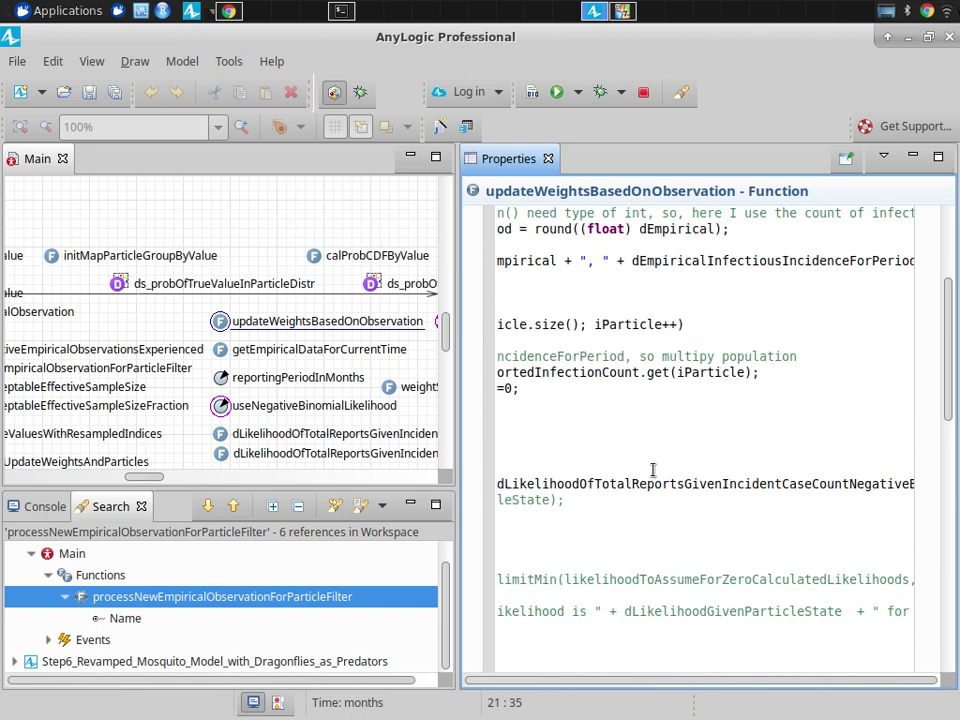
{"action": "key", "text": "ctrl+shift+Right"}
{"action": "key", "text": "ctrl+shift+Left"}
{"action": "key", "text": "ctrl+Right"}
{"action": "key", "text": "ctrl+Left"}
{"action": "key", "text": "ctrl+Left"}
{"action": "key", "text": "ctrl+Left"}
{"action": "key", "text": "ctrl+Left"}
{"action": "key", "text": "ctrl+Left"}
{"action": "key", "text": "ctrl+Left"}
{"action": "key", "text": "ctrl+Left"}
{"action": "key", "text": "ctrl+Left"}
{"action": "key", "text": "ctrl+Left"}
{"action": "key", "text": "ctrl+Left"}
{"action": "key", "text": "ctrl+Left"}
{"action": "key", "text": "Right"}
{"action": "key", "text": "Right"}
{"action": "key", "text": "Right"}
{"action": "key", "text": "Right"}
{"action": "key", "text": "Right"}
{"action": "key", "text": "Right"}
{"action": "key", "text": "Right"}
{"action": "key", "text": "Right"}
{"action": "key", "text": "Right"}
{"action": "key", "text": "Right"}
{"action": "key", "text": "Right"}
{"action": "key", "text": "Right"}
{"action": "key", "text": "Right"}
{"action": "key", "text": "Right"}
{"action": "key", "text": "Right"}
{"action": "key", "text": "Right"}
{"action": "key", "text": "Right"}
{"action": "key", "text": "Right"}
{"action": "key", "text": "Right"}
{"action": "key", "text": "Right"}
{"action": "key", "text": "Right"}
{"action": "key", "text": "Right"}
{"action": "key", "text": "Right"}
{"action": "key", "text": "Right"}
{"action": "key", "text": "Right"}
{"action": "key", "text": "Right"}
{"action": "key", "text": "Right"}
{"action": "key", "text": "Right"}
{"action": "key", "text": "Right"}
{"action": "key", "text": "Right"}
{"action": "key", "text": "Right"}
{"action": "key", "text": "Right"}
{"action": "key", "text": "Right"}
{"action": "key", "text": "Right"}
{"action": "key", "text": "Right"}
{"action": "key", "text": "Right"}
{"action": "key", "text": "Right"}
{"action": "key", "text": "Right"}
{"action": "key", "text": "Right"}
{"action": "key", "text": "Right"}
{"action": "key", "text": "Right"}
{"action": "key", "text": "Right"}
{"action": "key", "text": "Right"}
{"action": "key", "text": "ctrl+Left"}
{"action": "key", "text": "ctrl+shift+Right"}
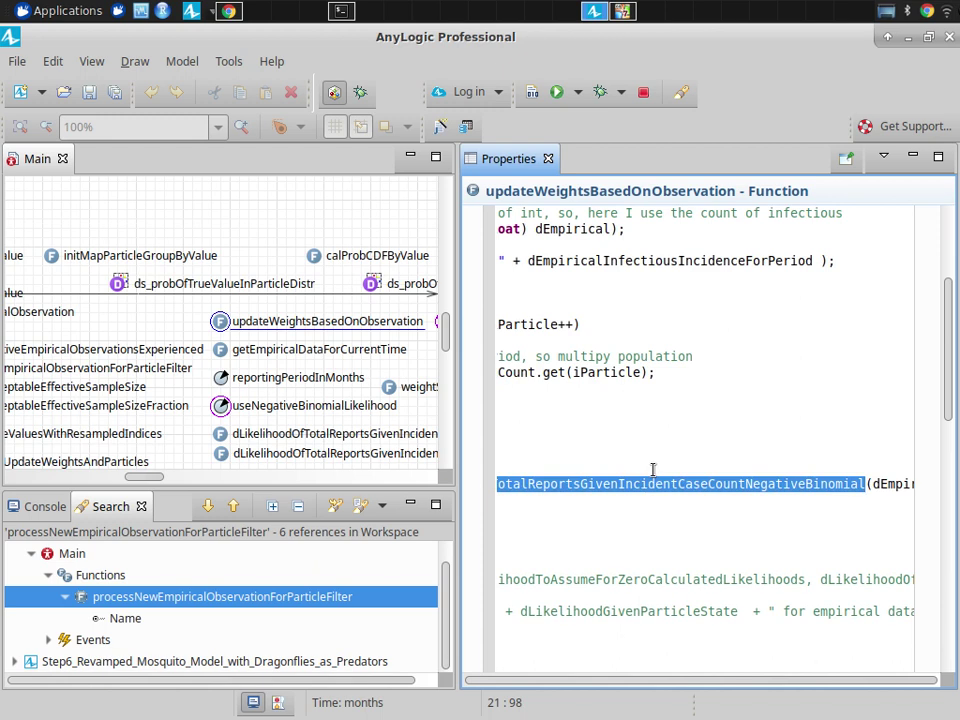
{"action": "left_click", "coordinate": [643, 483], "text": "ctrl"}
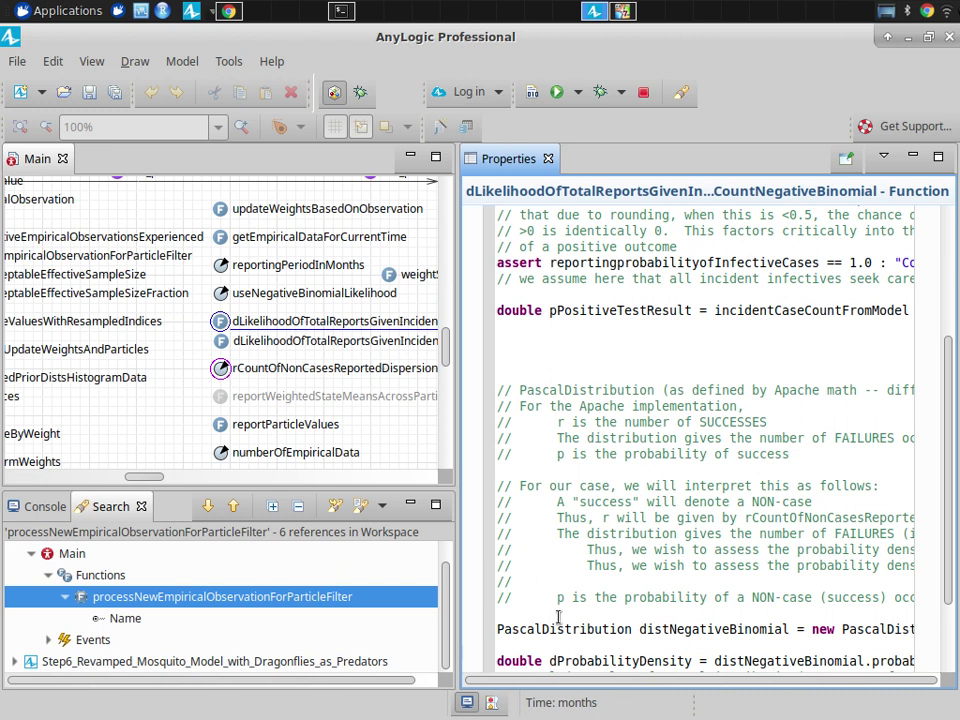
{"action": "left_click", "coordinate": [499, 628]}
{"action": "double_click", "coordinate": [563, 628]}
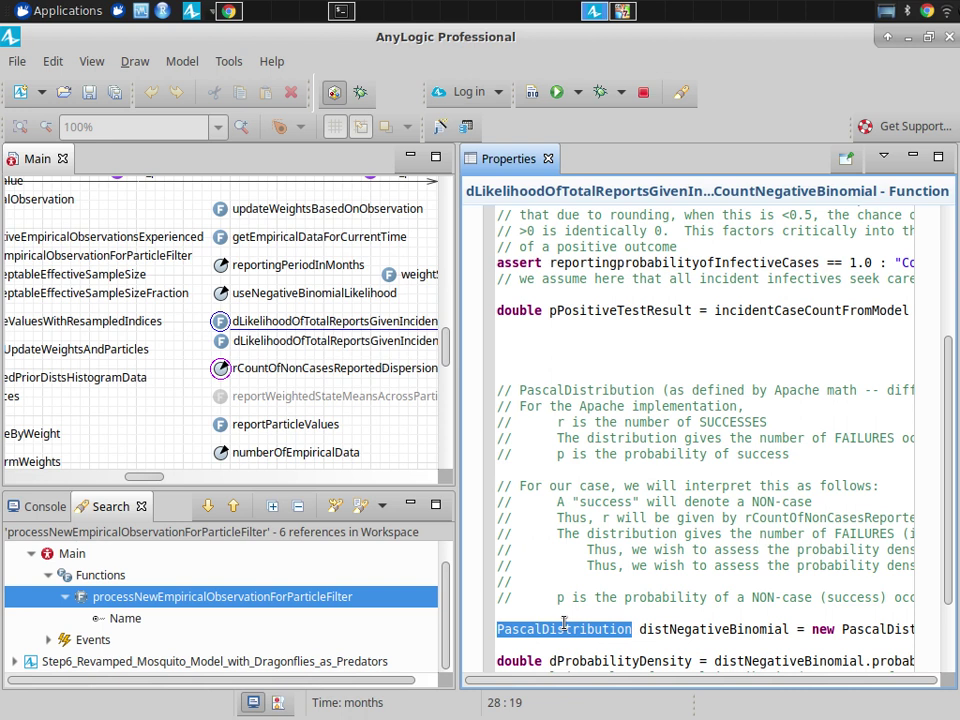
Switch to the requirements document and move to the ResampleAndUpdateWeightsAndParticles line.
{"action": "key", "text": "alt+Tab"}
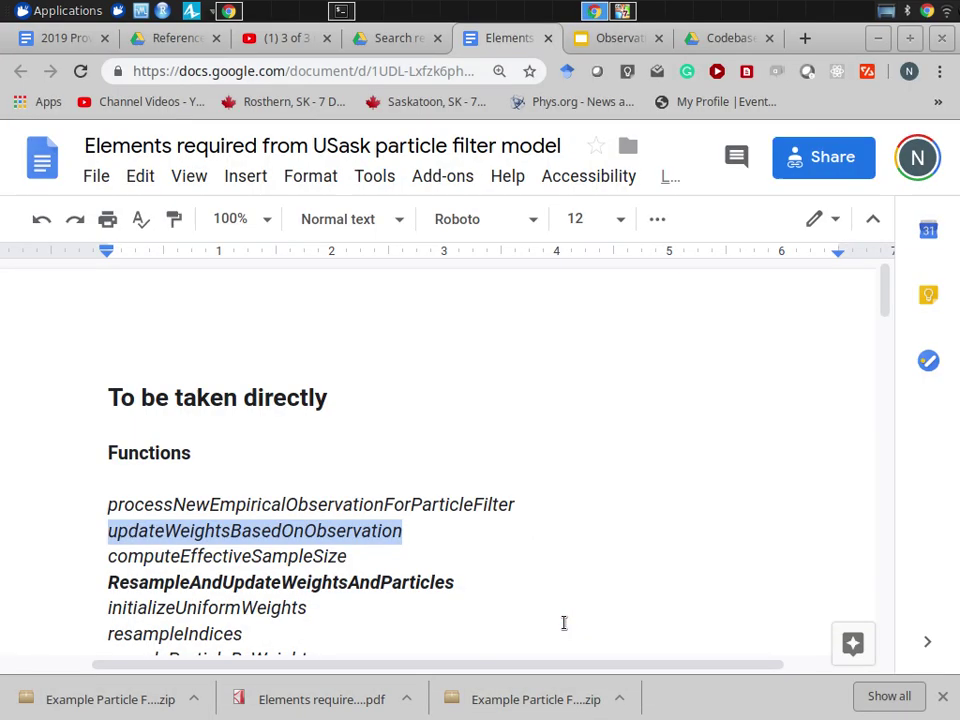
{"action": "key", "text": "Down"}
{"action": "key", "text": "Down"}
{"action": "key", "text": "Down"}
{"action": "key", "text": "Down"}
{"action": "key", "text": "Down"}
{"action": "key", "text": "Down"}
{"action": "key", "text": "Down"}
{"action": "key", "text": "Down"}
{"action": "key", "text": "Down"}
{"action": "key", "text": "Down"}
{"action": "key", "text": "Down"}
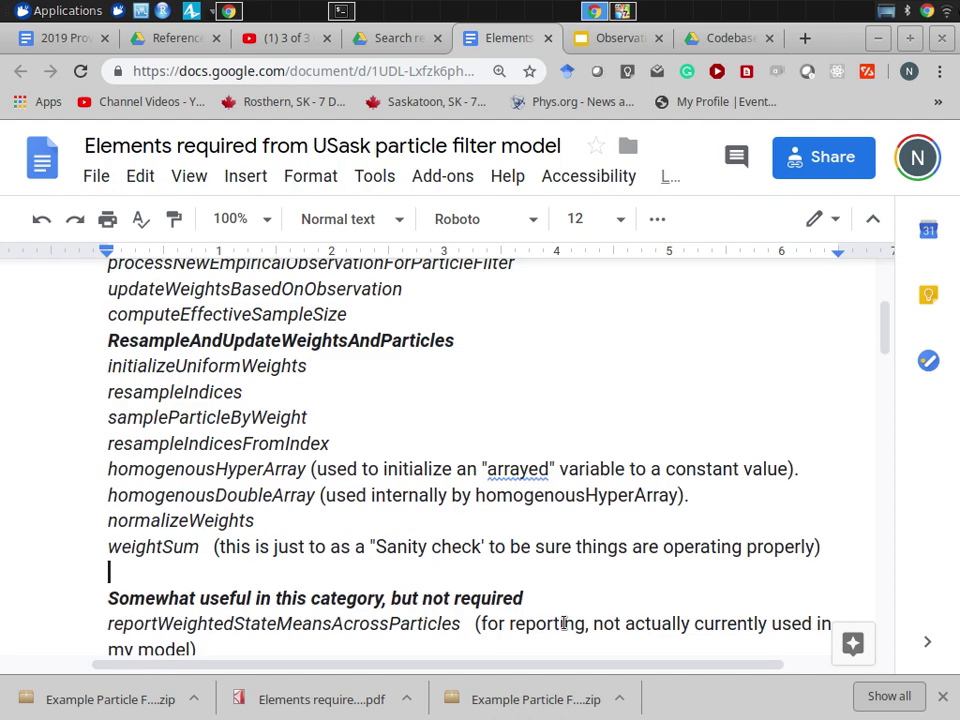
{"action": "key", "text": "Up"}
{"action": "key", "text": "Up"}
{"action": "key", "text": "Up"}
{"action": "key", "text": "Up"}
{"action": "key", "text": "Up"}
{"action": "key", "text": "Up"}
{"action": "key", "text": "Up"}
{"action": "key", "text": "Up"}
{"action": "key", "text": "Up"}
{"action": "key", "text": "Up"}
{"action": "key", "text": "Up"}
{"action": "key", "text": "Up"}
{"action": "key", "text": "Down"}
{"action": "key", "text": "Down"}
{"action": "key", "text": "Down"}
{"action": "key", "text": "Up"}
{"action": "key", "text": "Right"}
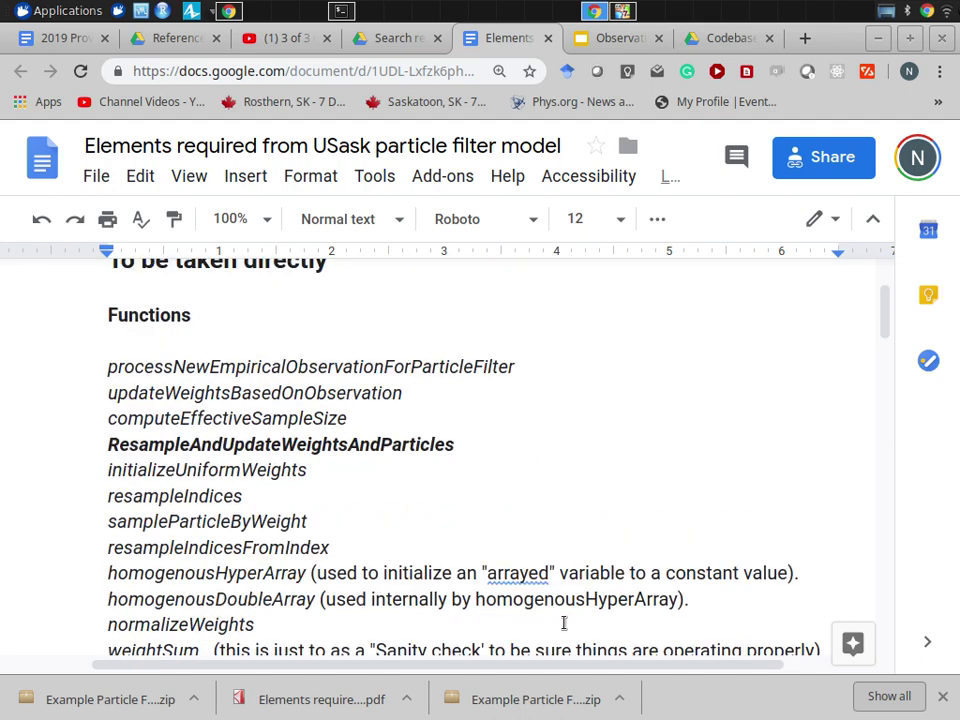
Highlight the initializeUniformWeights, resampleIndices and sampleParticleByWeight lines in the Functions list.
{"action": "key", "text": "Down"}
{"action": "key", "text": "shift+Down"}
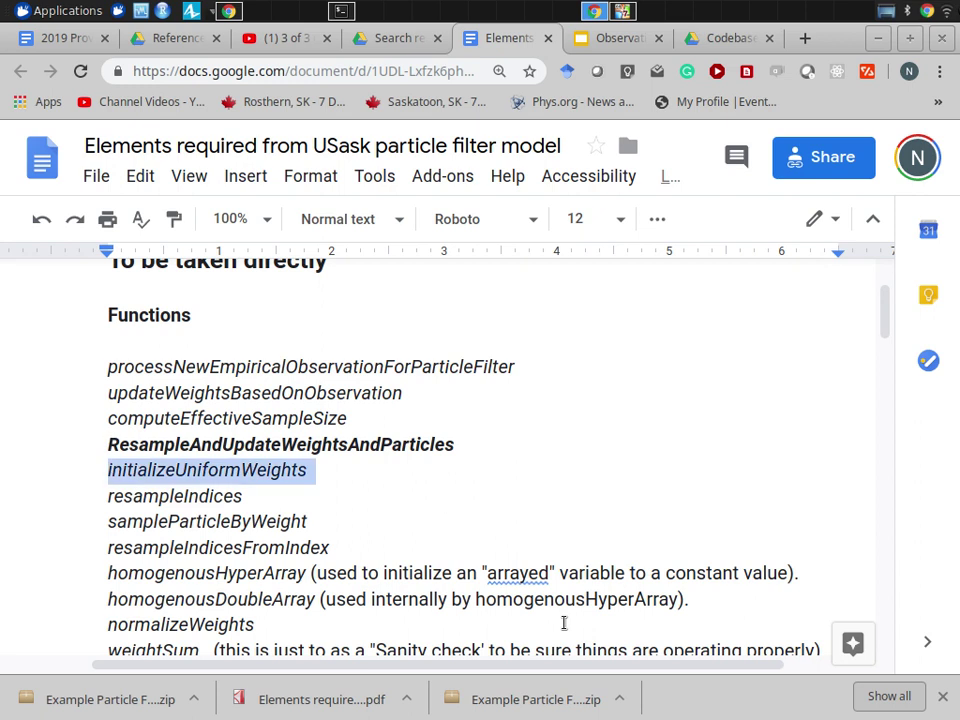
{"action": "key", "text": "Up"}
{"action": "key", "text": "Down"}
{"action": "key", "text": "Down"}
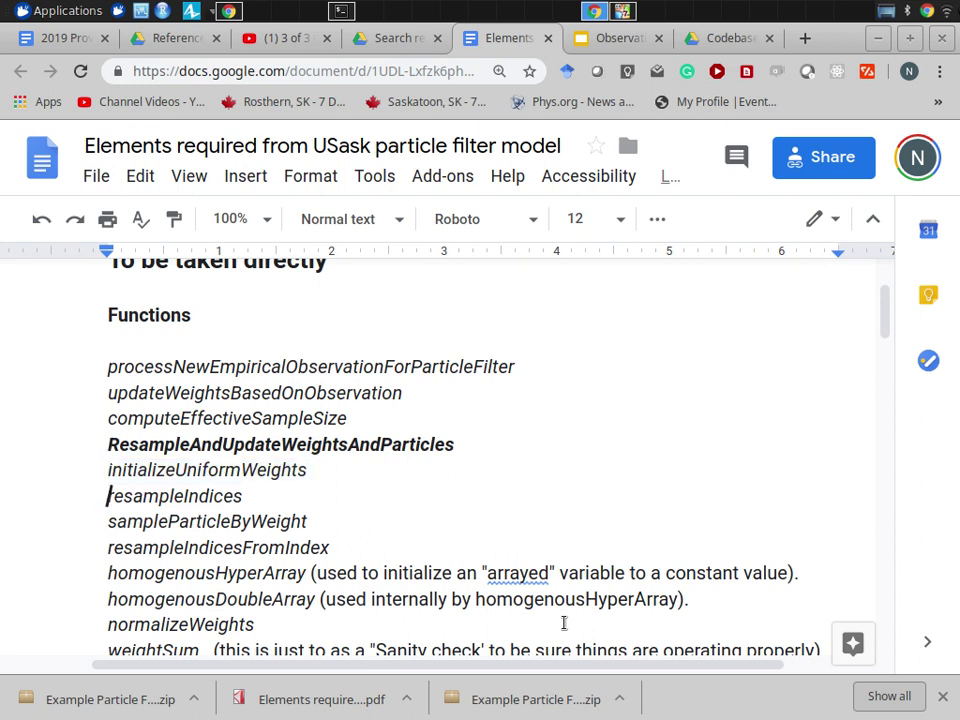
{"action": "key", "text": "shift+Down"}
{"action": "key", "text": "Down"}
{"action": "key", "text": "Home"}
{"action": "key", "text": "shift+Down"}
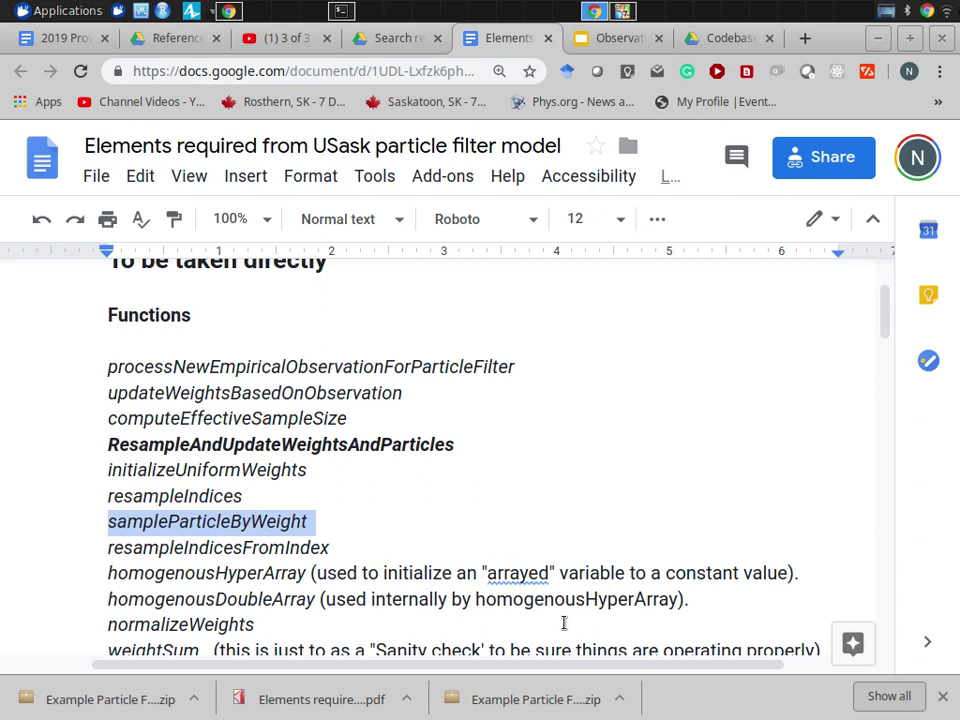
Append a '(modify slightly per your needs … calling your likelihood function)' note after updateWeightsBasedOnObservation.
{"action": "key", "text": "Up"}
{"action": "key", "text": "Up"}
{"action": "key", "text": "Up"}
{"action": "key", "text": "Up"}
{"action": "key", "text": "Up"}
{"action": "key", "text": "End"}
{"action": "type", "text": "(modified"}
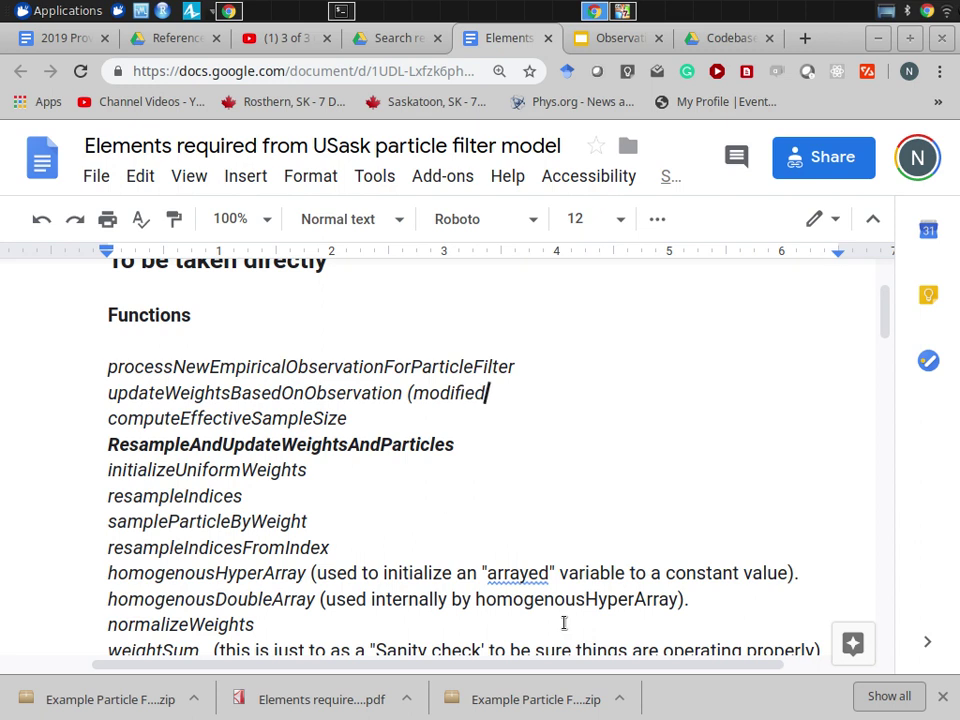
{"action": "key", "text": "BackSpace"}
{"action": "key", "text": "BackSpace"}
{"action": "key", "text": "BackSpace"}
{"action": "type", "text": "y slightly per your needs of all"}
{"action": "key", "text": "BackSpace"}
{"action": "key", "text": "BackSpace"}
{"action": "key", "text": "BackSpace"}
{"action": "type", "text": "calling your likelihood function)"}
{"action": "key", "text": "Down"}
{"action": "key", "text": "Down"}
{"action": "key", "text": "Down"}
{"action": "key", "text": "Down"}
{"action": "key", "text": "Down"}
{"action": "key", "text": "Down"}
{"action": "key", "text": "Down"}
{"action": "key", "text": "Down"}
{"action": "key", "text": "Down"}
{"action": "key", "text": "Down"}
{"action": "key", "text": "Down"}
{"action": "key", "text": "Down"}
{"action": "key", "text": "Down"}
{"action": "key", "text": "Down"}
{"action": "key", "text": "Down"}
{"action": "key", "text": "Down"}
{"action": "key", "text": "Down"}
{"action": "key", "text": "Down"}
{"action": "key", "text": "Down"}
{"action": "key", "text": "Down"}
{"action": "key", "text": "Down"}
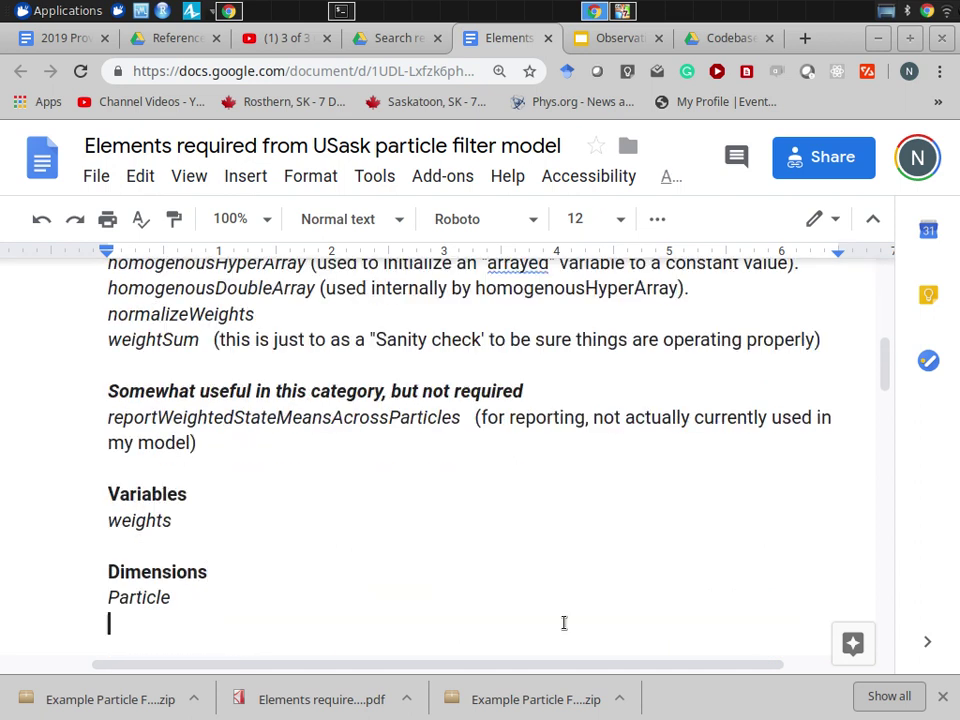
Move to the To be adapted section and select getEmpiricalDataForCurrentTime.
{"action": "key", "text": "Down"}
{"action": "key", "text": "Down"}
{"action": "key", "text": "Up"}
{"action": "key", "text": "Up"}
{"action": "key", "text": "Up"}
{"action": "key", "text": "Up"}
{"action": "key", "text": "Up"}
{"action": "key", "text": "Up"}
{"action": "key", "text": "Down"}
{"action": "key", "text": "Down"}
{"action": "key", "text": "Down"}
{"action": "key", "text": "Down"}
{"action": "key", "text": "Down"}
{"action": "key", "text": "Down"}
{"action": "key", "text": "Down"}
{"action": "key", "text": "Down"}
{"action": "key", "text": "Down"}
{"action": "key", "text": "Down"}
{"action": "key", "text": "Down"}
{"action": "key", "text": "Down"}
{"action": "key", "text": "Down"}
{"action": "key", "text": "Down"}
{"action": "key", "text": "Down"}
{"action": "key", "text": "Down"}
{"action": "key", "text": "Down"}
{"action": "key", "text": "Down"}
{"action": "key", "text": "Down"}
{"action": "key", "text": "Down"}
{"action": "key", "text": "Up"}
{"action": "key", "text": "Up"}
{"action": "key", "text": "Up"}
{"action": "key", "text": "Up"}
{"action": "key", "text": "Up"}
{"action": "key", "text": "Up"}
{"action": "key", "text": "Up"}
{"action": "key", "text": "Up"}
{"action": "key", "text": "Up"}
{"action": "key", "text": "Up"}
{"action": "key", "text": "Up"}
{"action": "key", "text": "Up"}
{"action": "key", "text": "Up"}
{"action": "key", "text": "Down"}
{"action": "key", "text": "Down"}
{"action": "key", "text": "Down"}
{"action": "key", "text": "Down"}
{"action": "key", "text": "Home"}
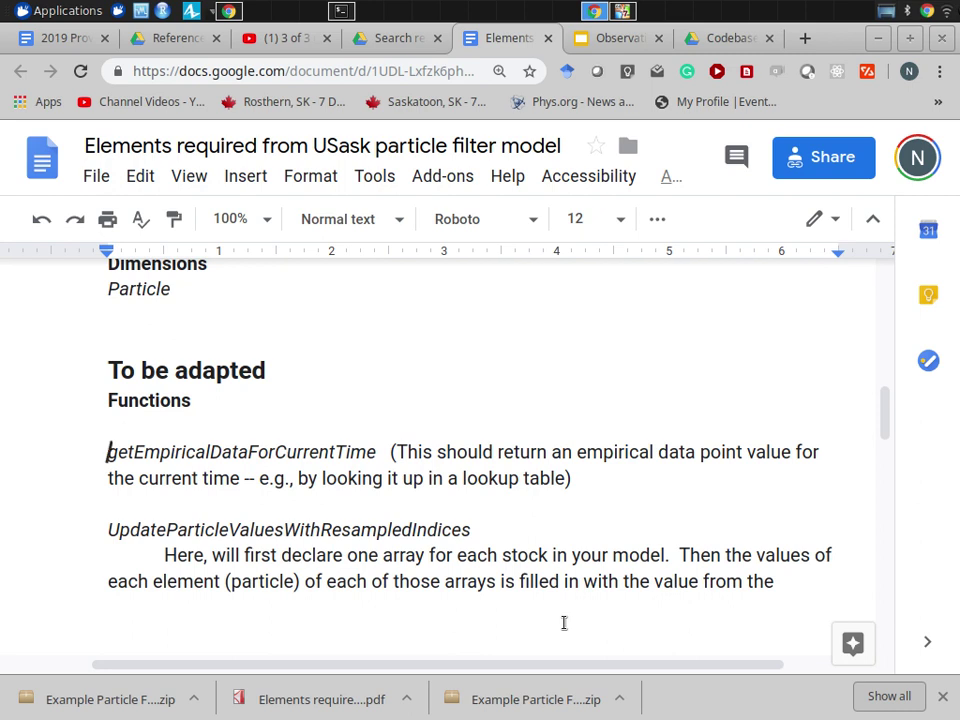
{"action": "key", "text": "ctrl+shift+Right"}
{"action": "key", "text": "ctrl+c"}
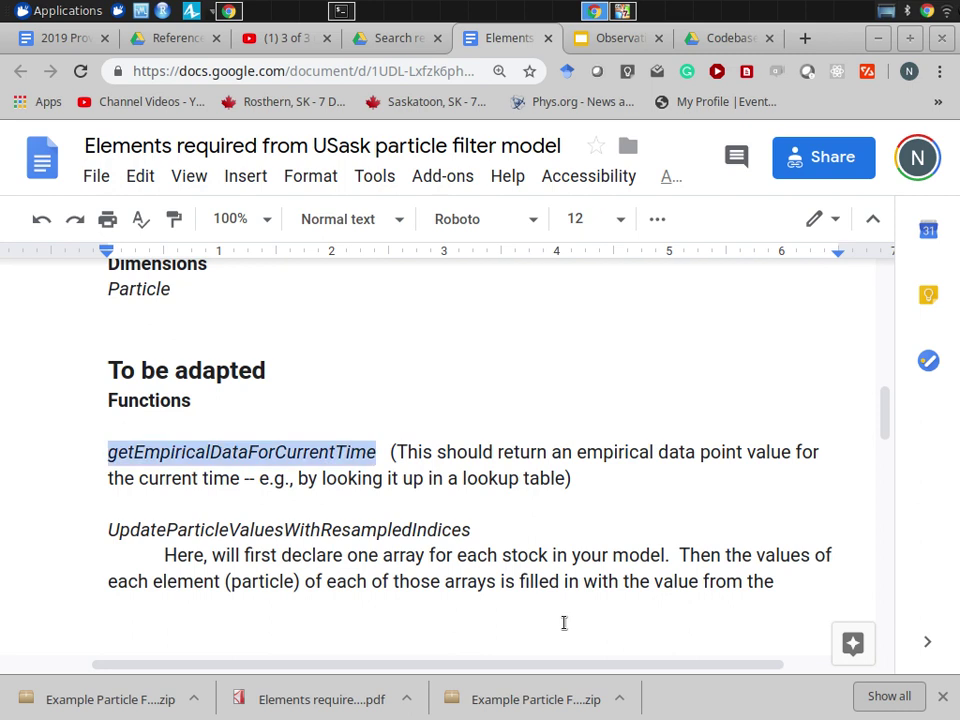
Search the AnyLogic workspace for getEmpiricalDataForCurrentTime and open the function from the results.
{"action": "key", "text": "alt+Tab"}
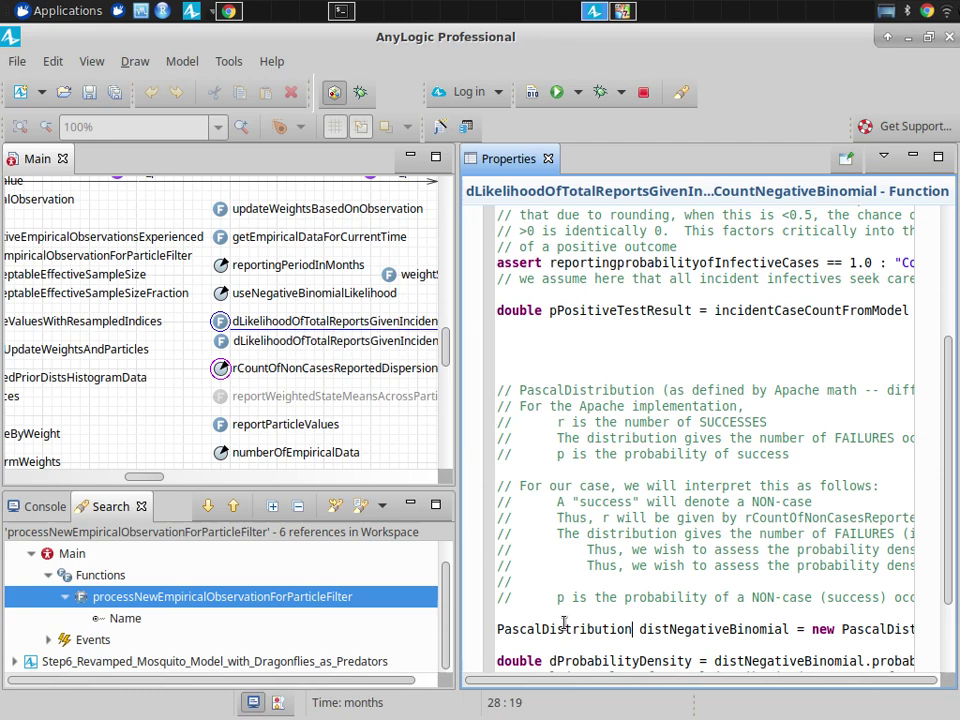
{"action": "key", "text": "ctrl+h"}
{"action": "key", "text": "ctrl+v"}
{"action": "key", "text": "shift+End"}
{"action": "key", "text": "Delete"}
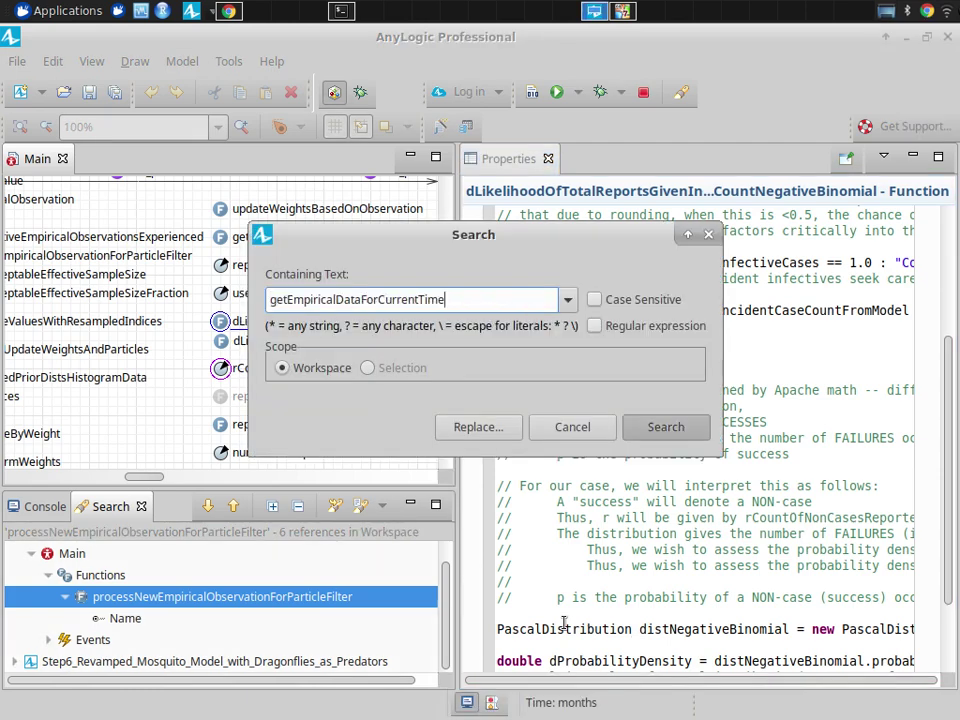
{"action": "key", "text": "Return"}
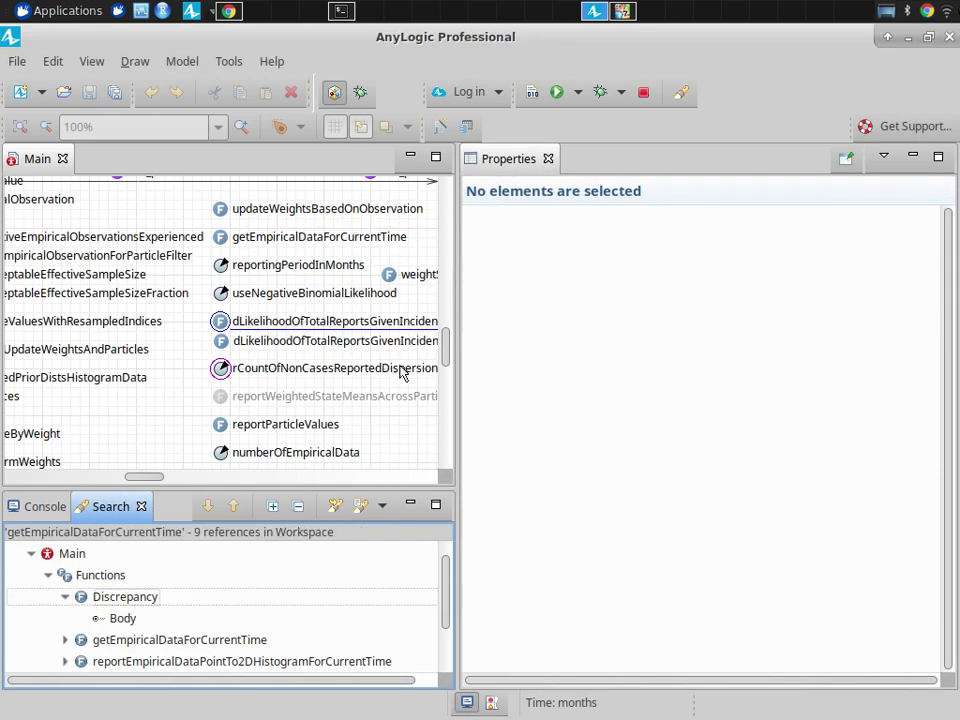
{"action": "double_click", "coordinate": [152, 642]}
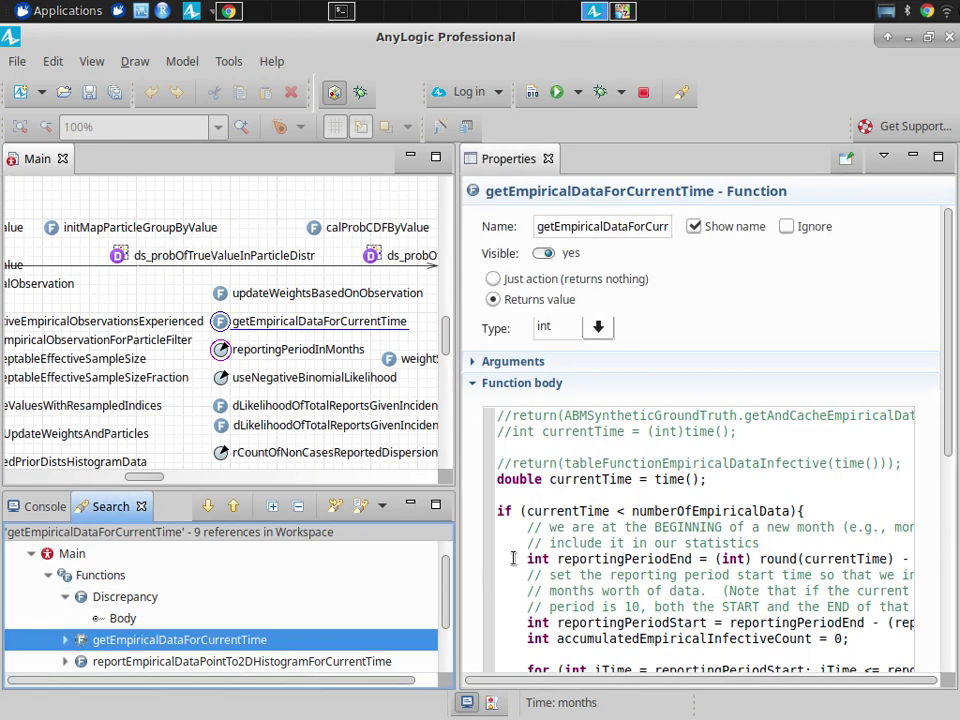
Read through the function body and select tableFunctionEmpiricalDataInfective in the monthly loop.
{"action": "left_click", "coordinate": [586, 452]}
{"action": "key", "text": "Down"}
{"action": "key", "text": "Down"}
{"action": "key", "text": "Down"}
{"action": "key", "text": "Down"}
{"action": "key", "text": "Down"}
{"action": "key", "text": "Down"}
{"action": "key", "text": "Down"}
{"action": "key", "text": "Down"}
{"action": "key", "text": "Down"}
{"action": "key", "text": "Down"}
{"action": "key", "text": "Down"}
{"action": "key", "text": "Down"}
{"action": "key", "text": "Down"}
{"action": "key", "text": "Down"}
{"action": "key", "text": "Down"}
{"action": "key", "text": "Down"}
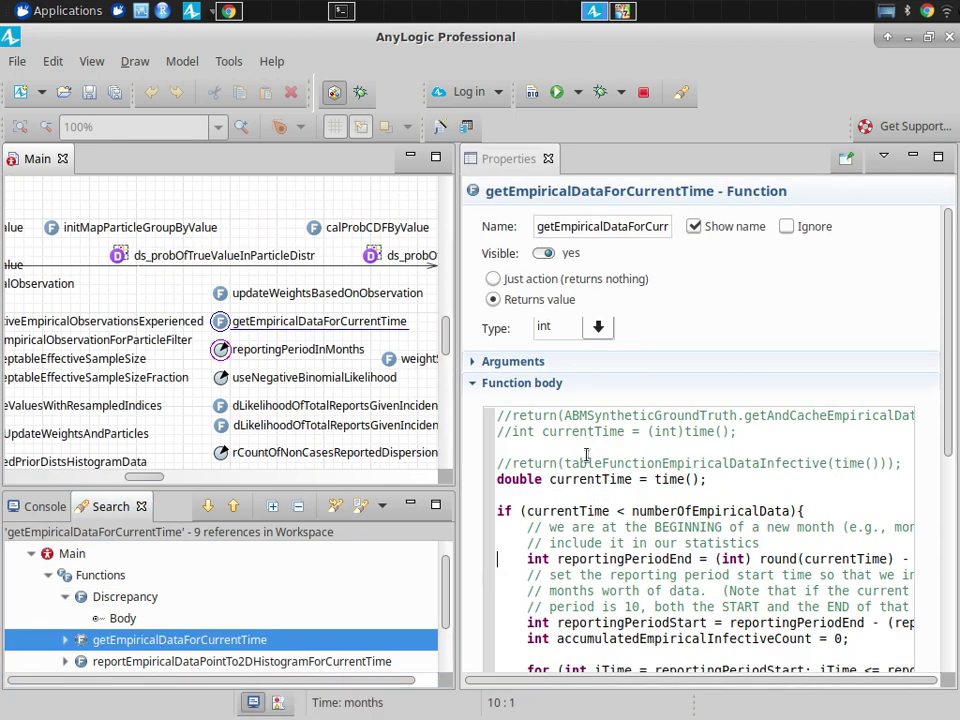
{"action": "key", "text": "Down"}
{"action": "key", "text": "Down"}
{"action": "key", "text": "Down"}
{"action": "key", "text": "Down"}
{"action": "key", "text": "Down"}
{"action": "key", "text": "Down"}
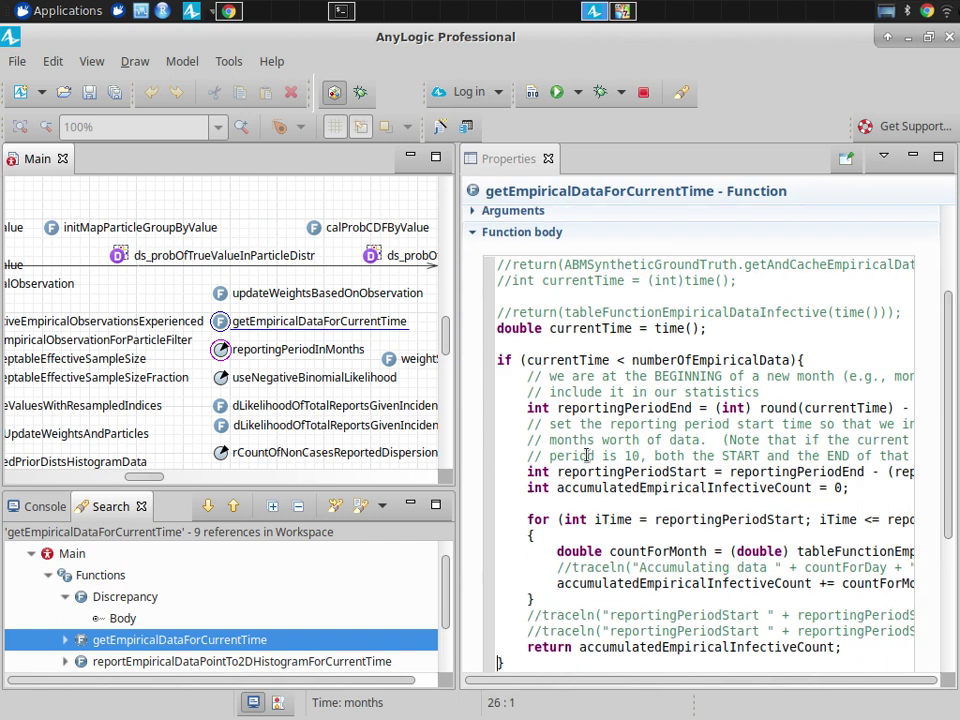
{"action": "key", "text": "Up"}
{"action": "key", "text": "Up"}
{"action": "key", "text": "Up"}
{"action": "key", "text": "Up"}
{"action": "key", "text": "Up"}
{"action": "key", "text": "Up"}
{"action": "key", "text": "Down"}
{"action": "key", "text": "Down"}
{"action": "key", "text": "Up"}
{"action": "key", "text": "End"}
{"action": "key", "text": "Down"}
{"action": "key", "text": "Home"}
{"action": "left_click", "coordinate": [851, 551]}
{"action": "double_click", "coordinate": [851, 551]}
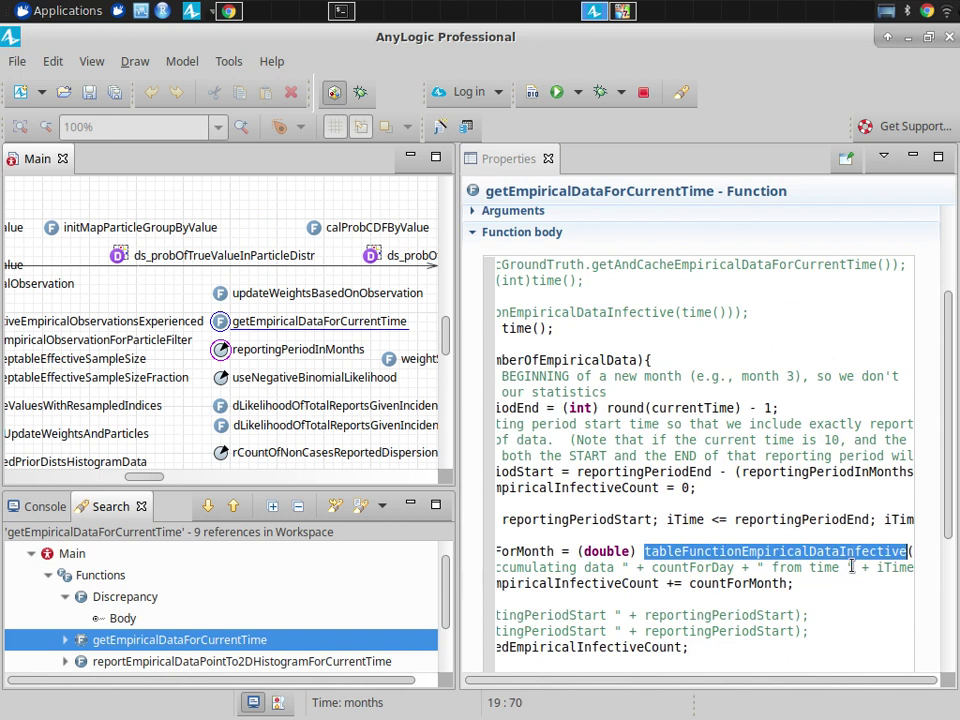
Open tableFunctionEmpiricalDataInfective and expand its Table data and Preview chart in Properties.
{"action": "left_click", "coordinate": [851, 552], "text": "ctrl"}
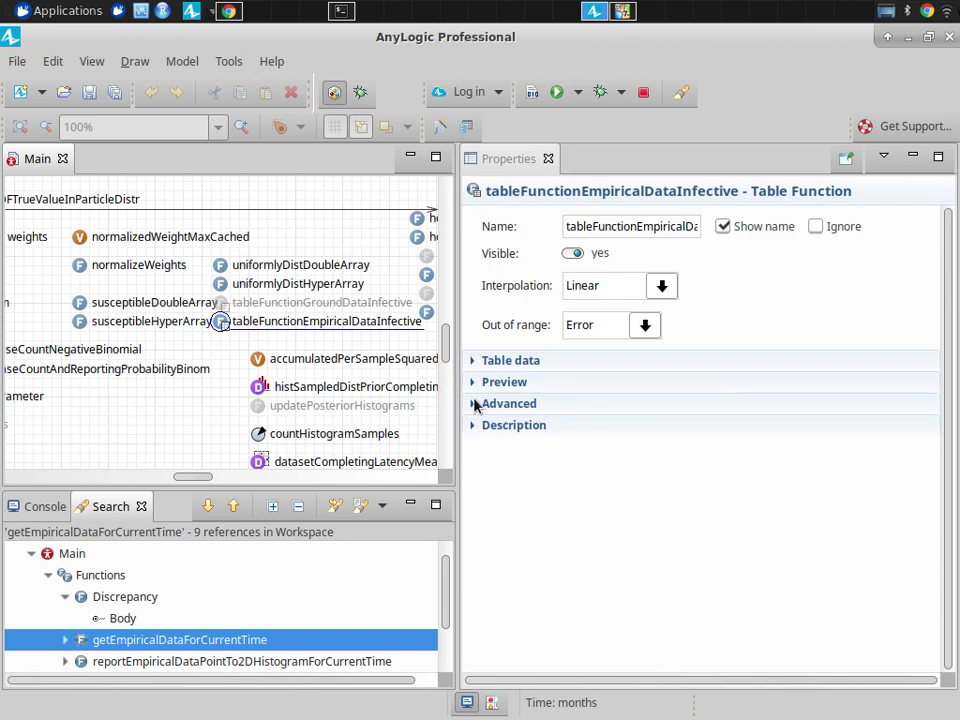
{"action": "left_click", "coordinate": [218, 323]}
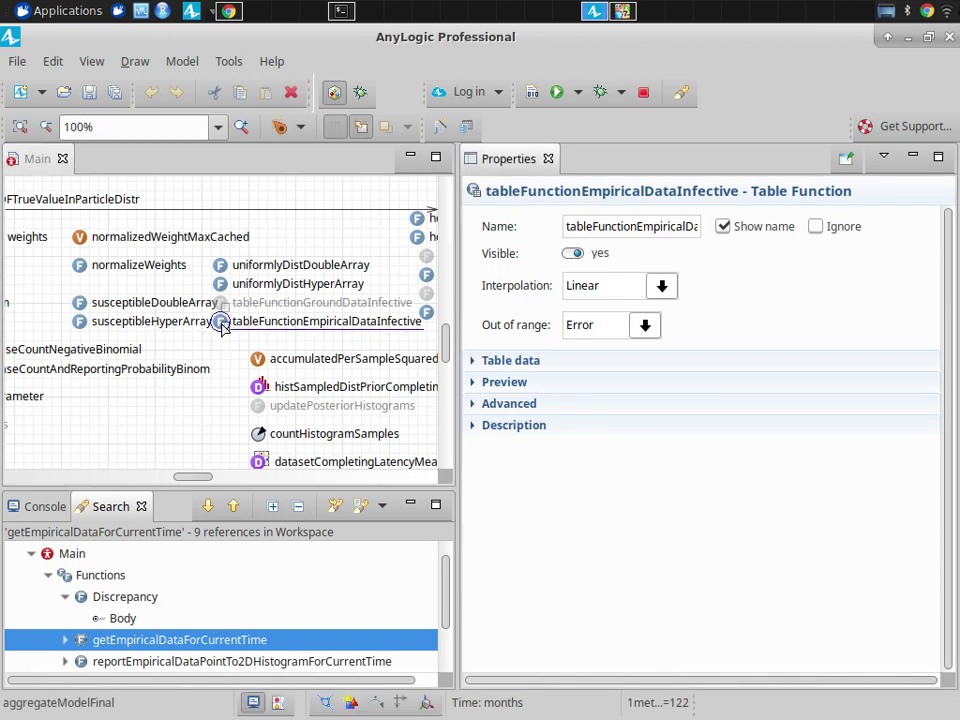
{"action": "left_click", "coordinate": [472, 362]}
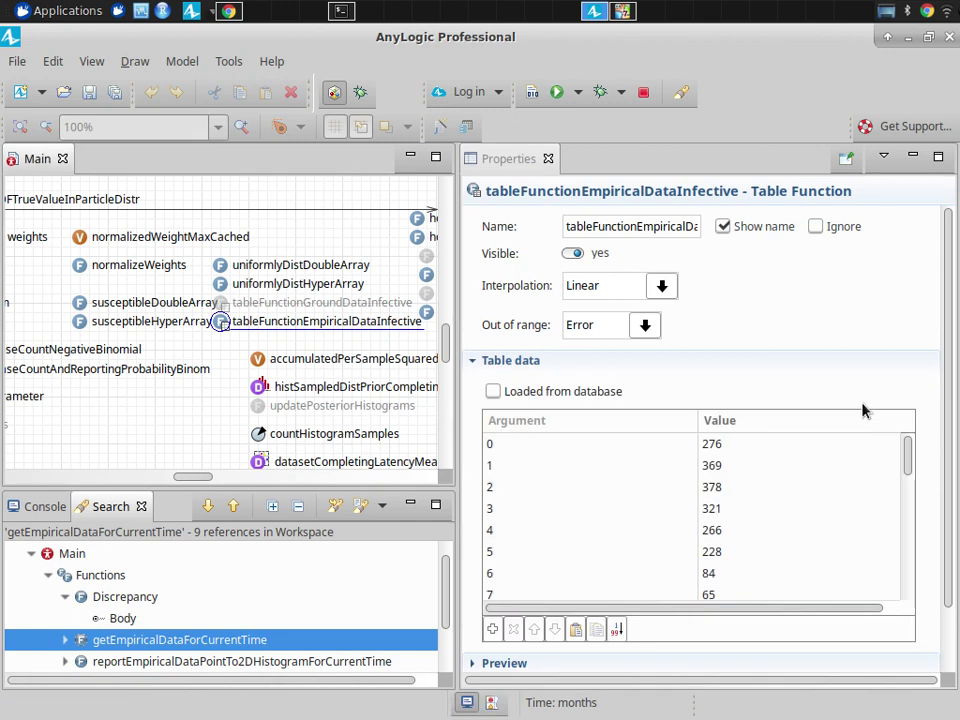
{"action": "left_click_drag", "start_coordinate": [951, 398], "coordinate": [948, 472]}
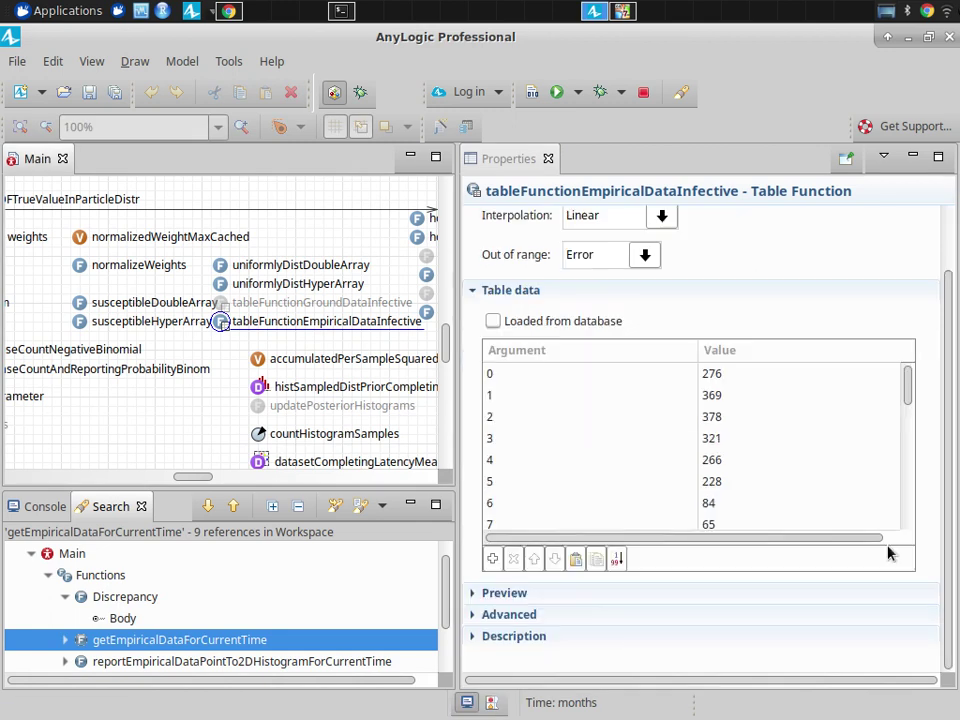
{"action": "left_click", "coordinate": [514, 593]}
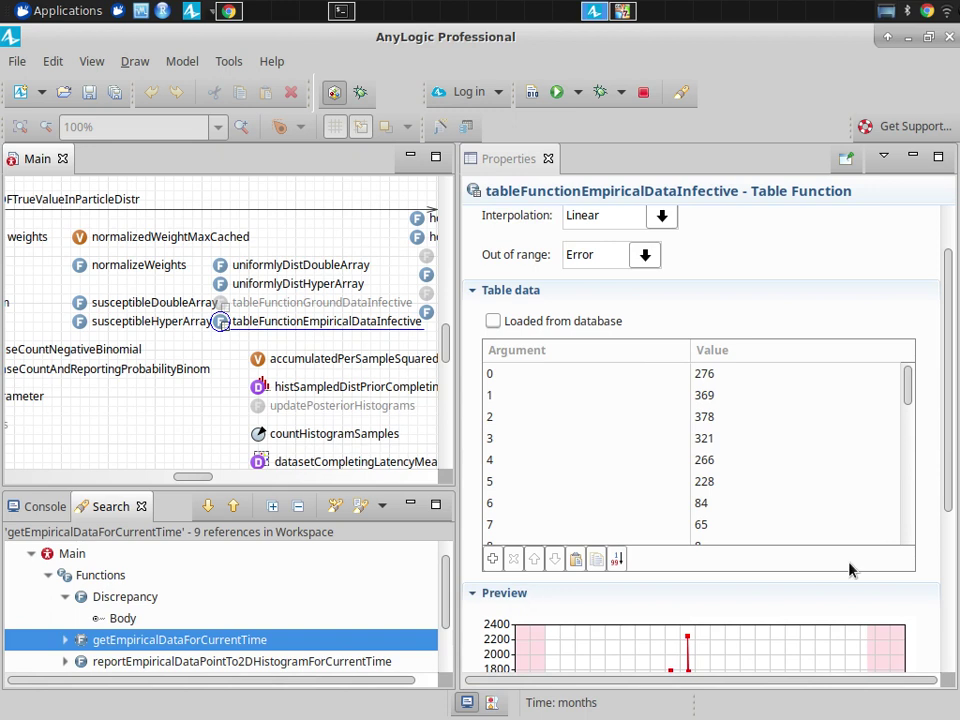
{"action": "left_click_drag", "start_coordinate": [957, 447], "coordinate": [953, 547]}
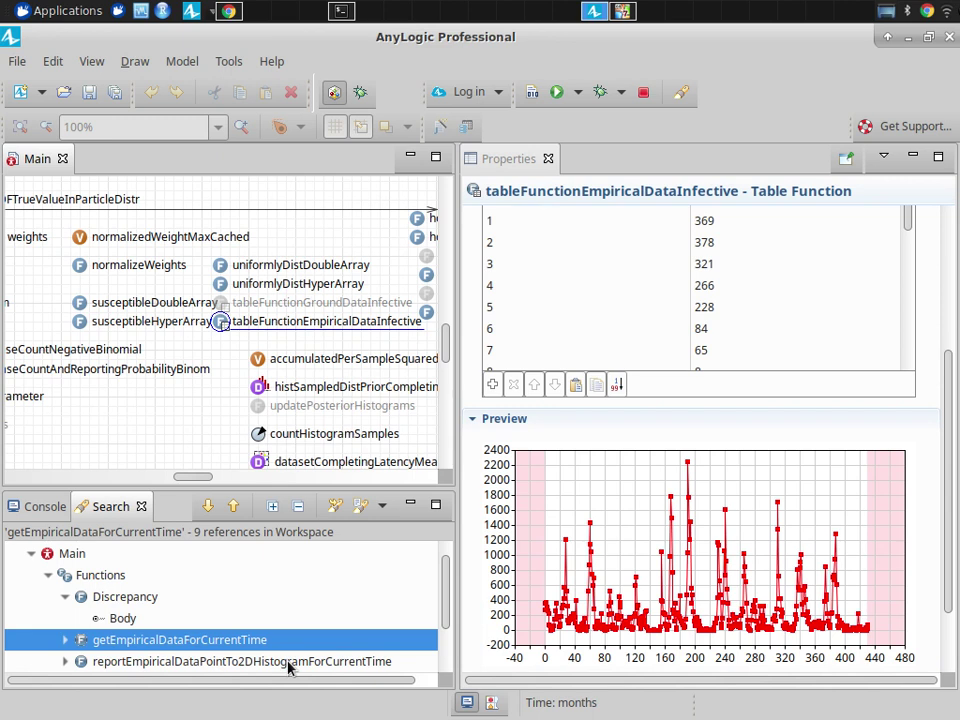
{"action": "key", "text": "alt+Tab"}
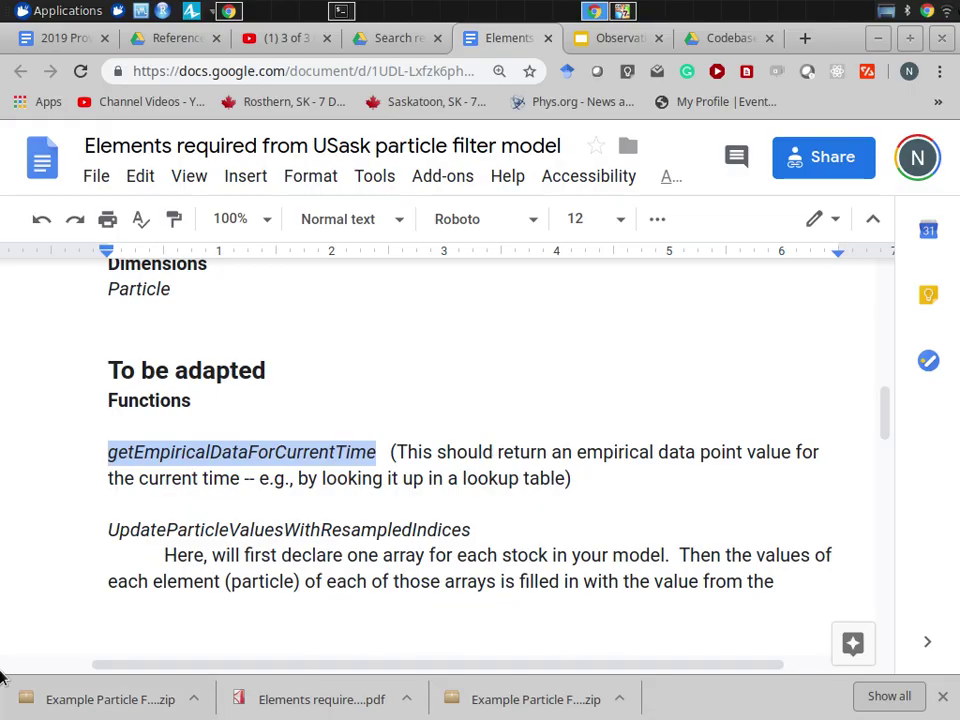
Select UpdateParticleValuesWithResampledIndices and move into its description text.
{"action": "double_click", "coordinate": [172, 530]}
{"action": "key", "text": "ctrl+c"}
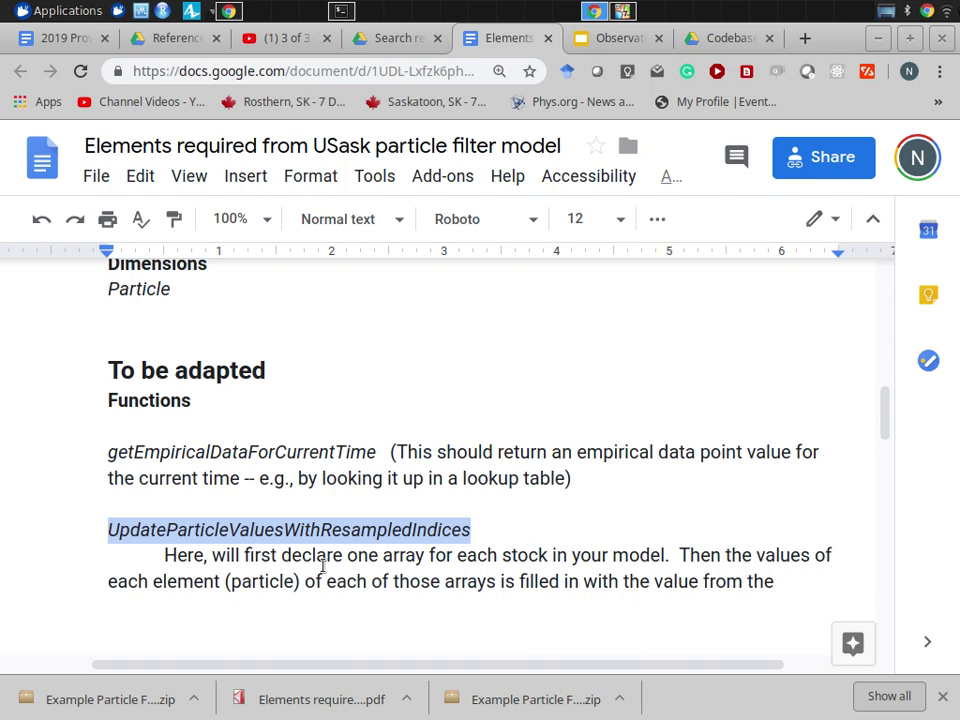
{"action": "left_click", "coordinate": [461, 555]}
{"action": "scroll", "coordinate": [323, 566], "scroll_direction": "down", "scroll_amount": 3}
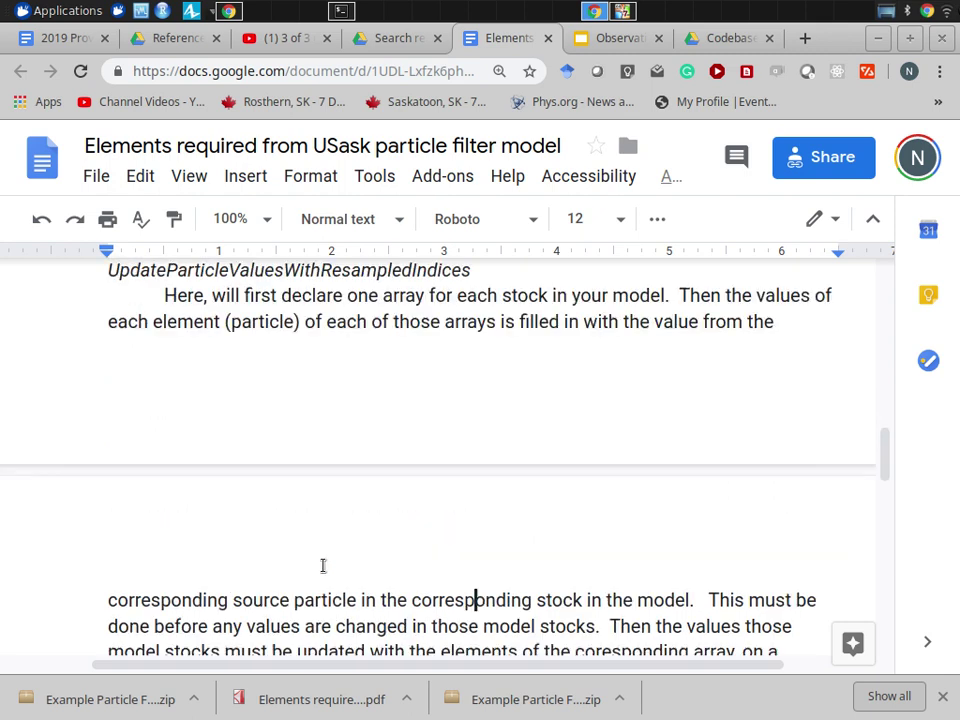
{"action": "key", "text": "Down"}
{"action": "key", "text": "Down"}
{"action": "key", "text": "Down"}
{"action": "key", "text": "Down"}
{"action": "key", "text": "Down"}
{"action": "key", "text": "Down"}
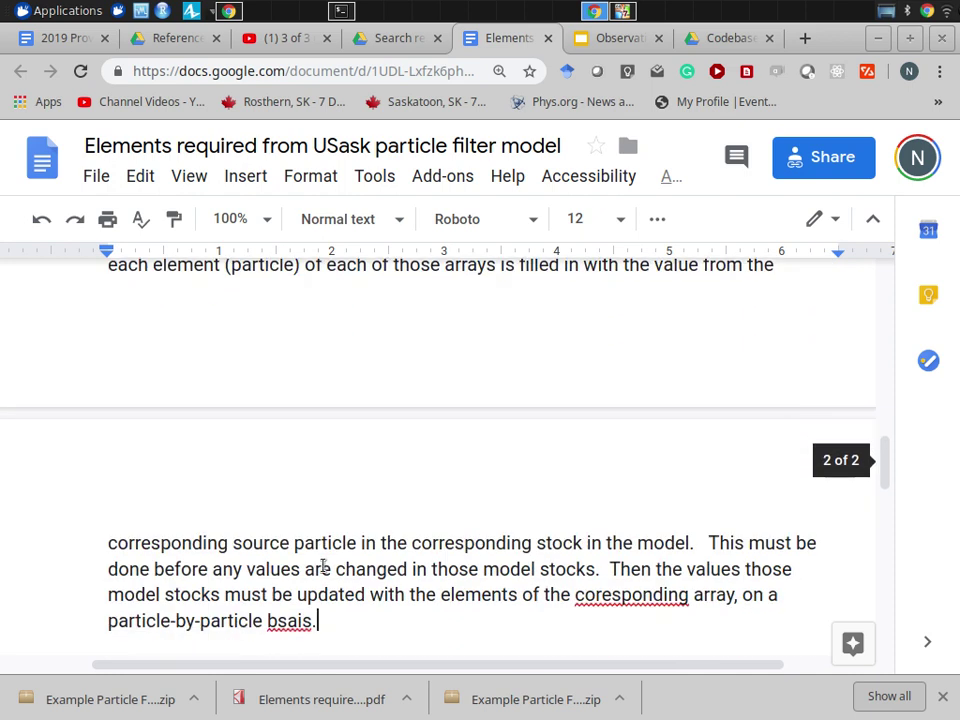
{"action": "key", "text": "alt+Tab"}
{"action": "key", "text": "alt+shift+Tab"}
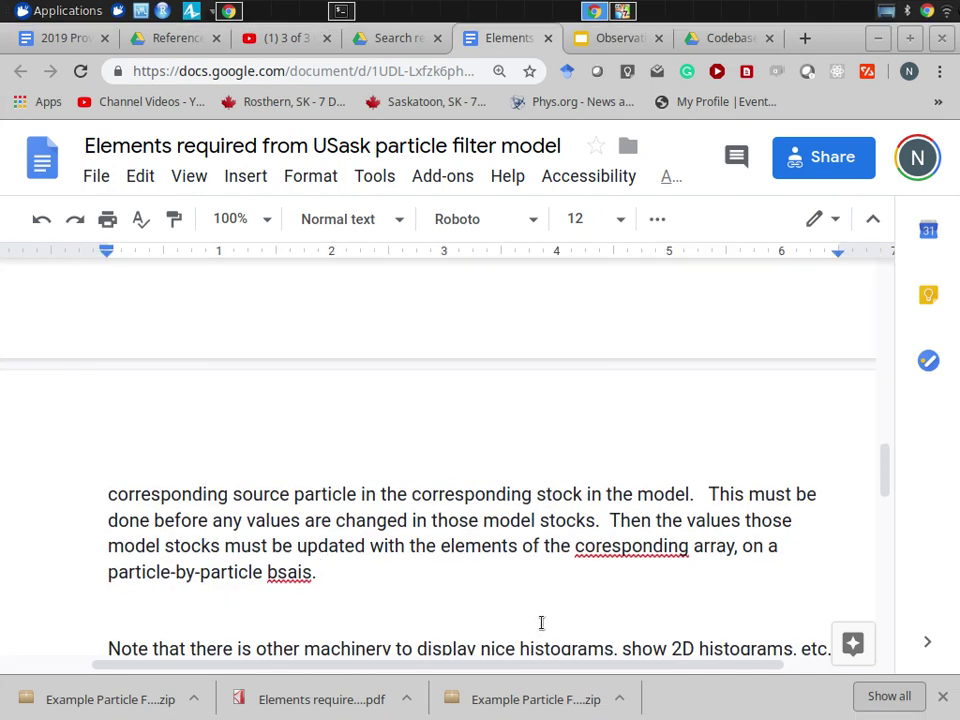
Correct 'coresponding' to 'corresponding' and 'bsais' to 'basis' using spelling suggestions.
{"action": "right_click", "coordinate": [609, 553]}
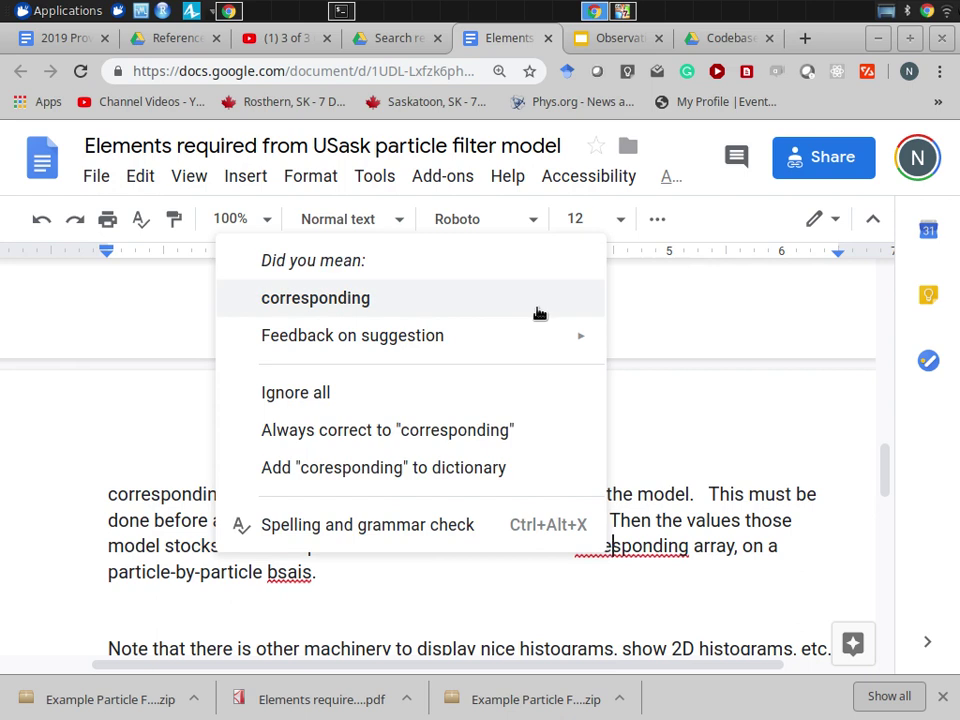
{"action": "left_click", "coordinate": [540, 312]}
{"action": "right_click", "coordinate": [284, 550]}
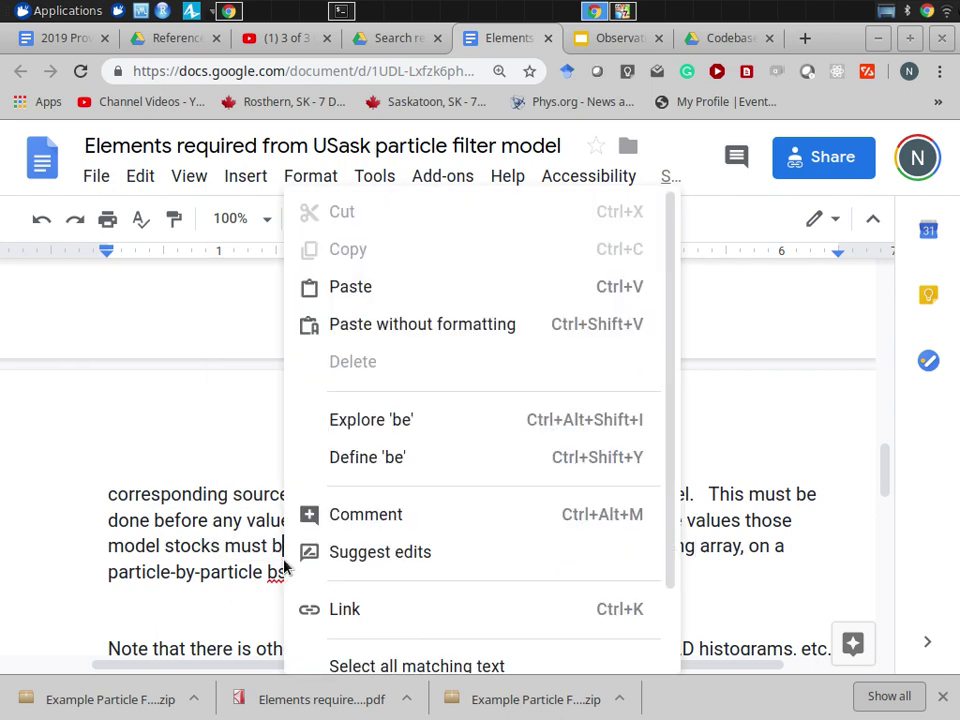
{"action": "left_click", "coordinate": [272, 578]}
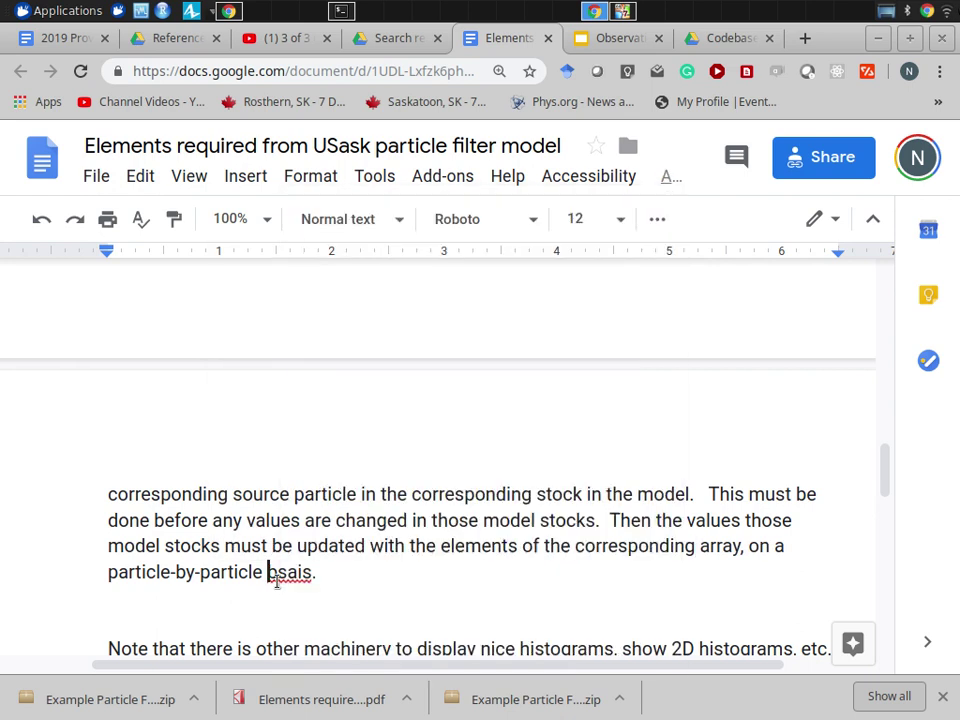
{"action": "right_click", "coordinate": [278, 574]}
{"action": "left_click", "coordinate": [337, 339]}
Search the workspace for updateParticleValuesWithResampledIndices, correcting the first letter to lowercase.
{"action": "key", "text": "alt+Tab"}
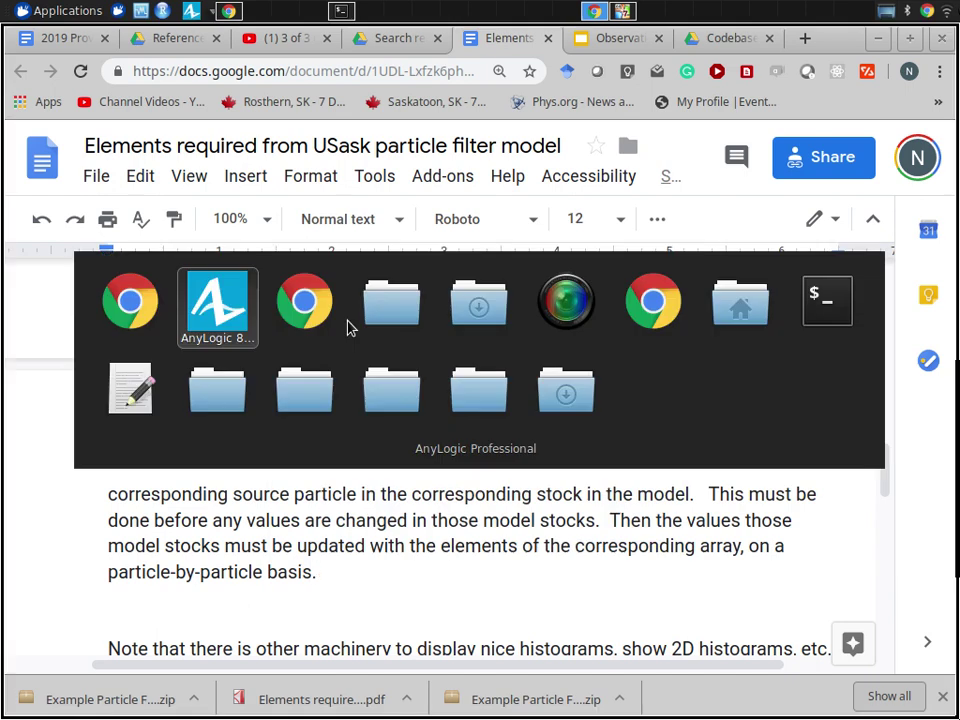
{"action": "key", "text": "ctrl+h"}
{"action": "key", "text": "ctrl+v"}
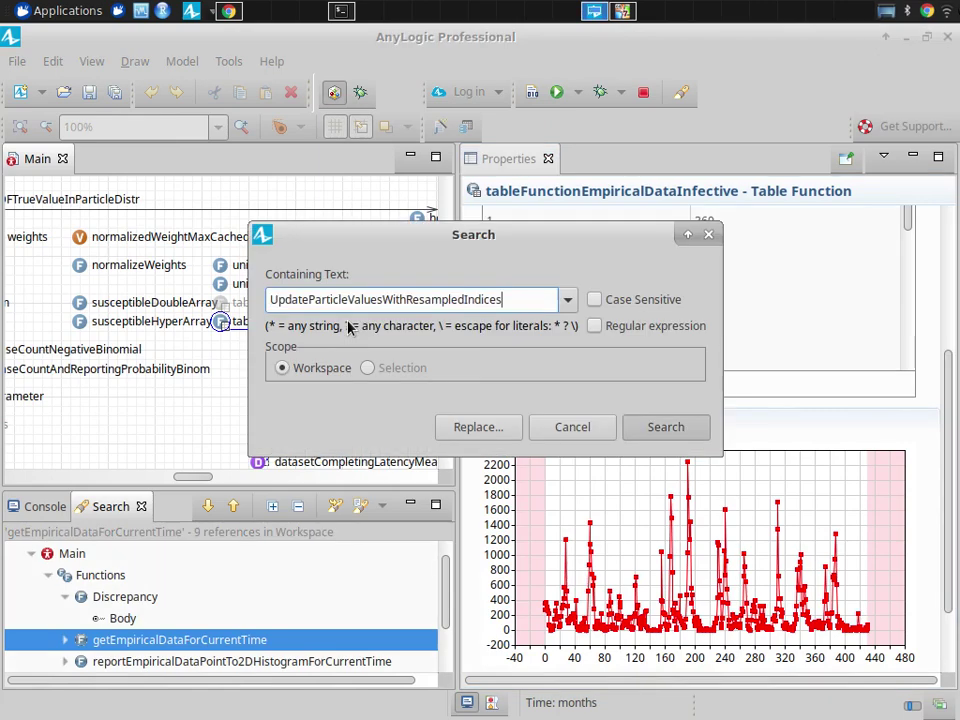
{"action": "key", "text": "Return"}
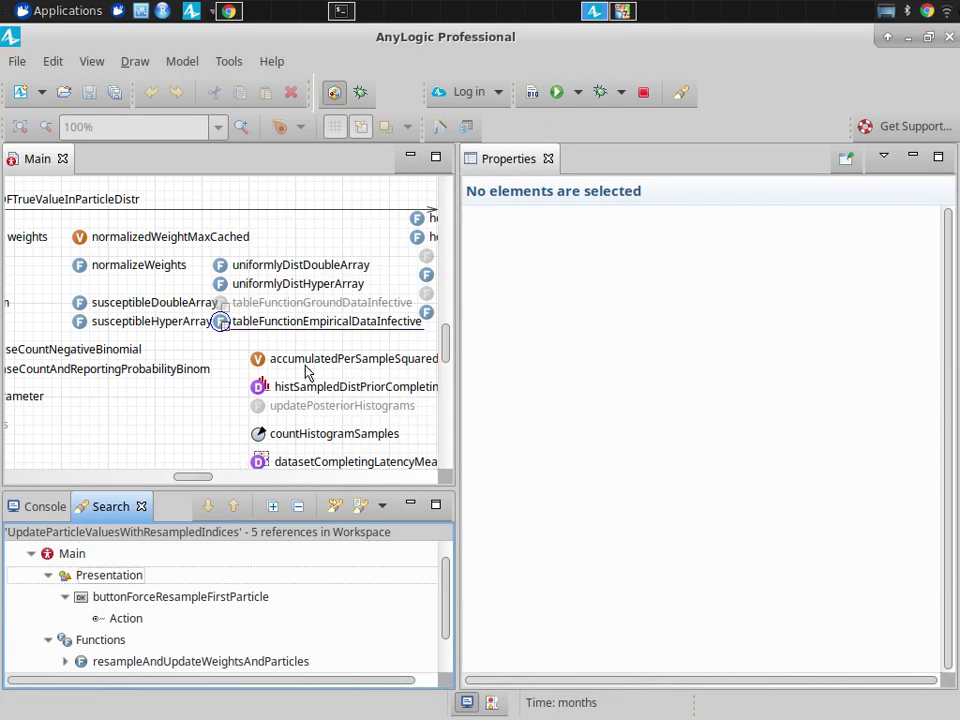
{"action": "key", "text": "ctrl+h"}
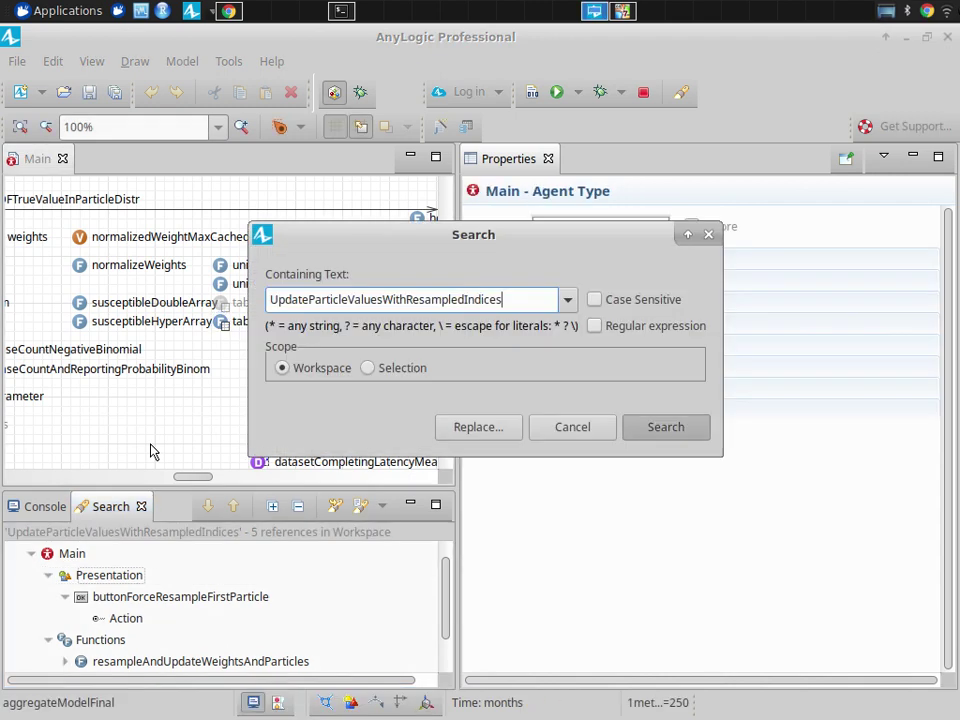
{"action": "key", "text": "Escape"}
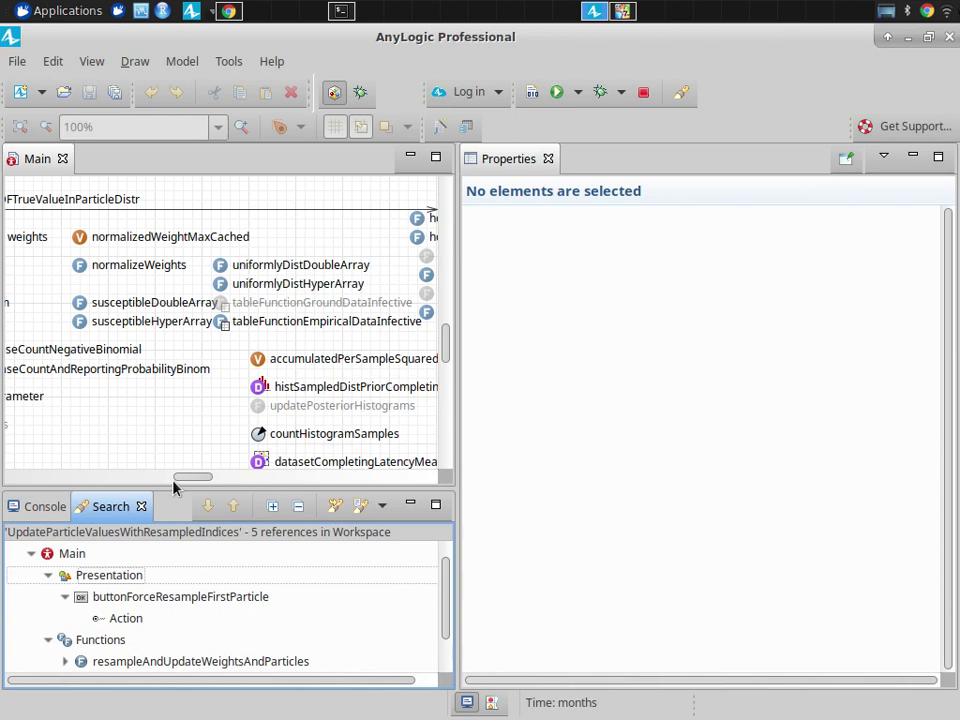
{"action": "key", "text": "ctrl+h"}
{"action": "key", "text": "Home"}
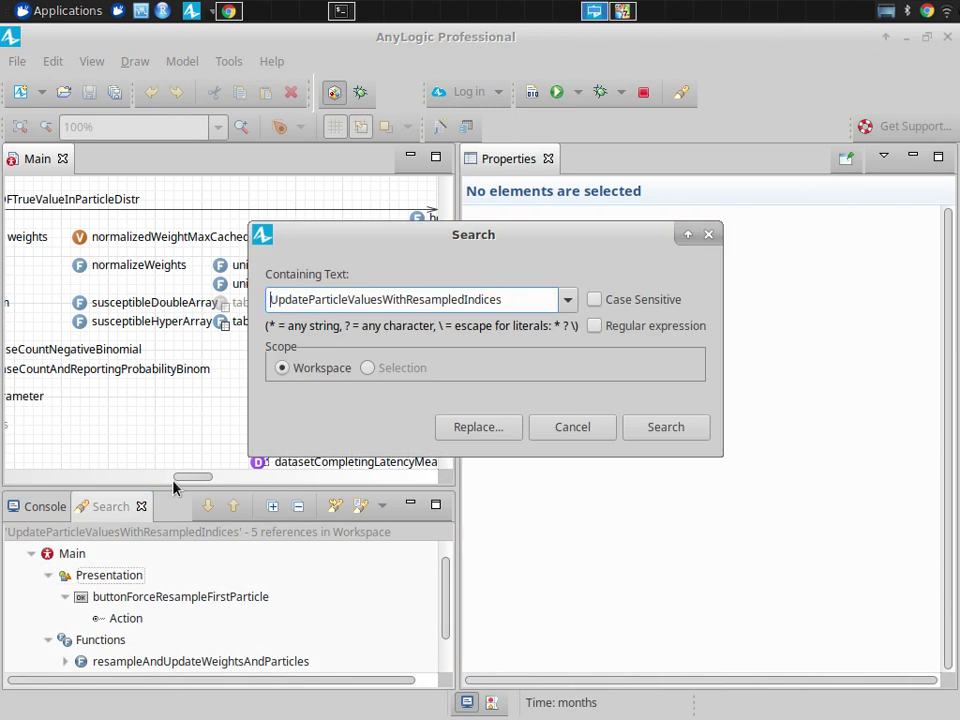
{"action": "type", "text": "u"}
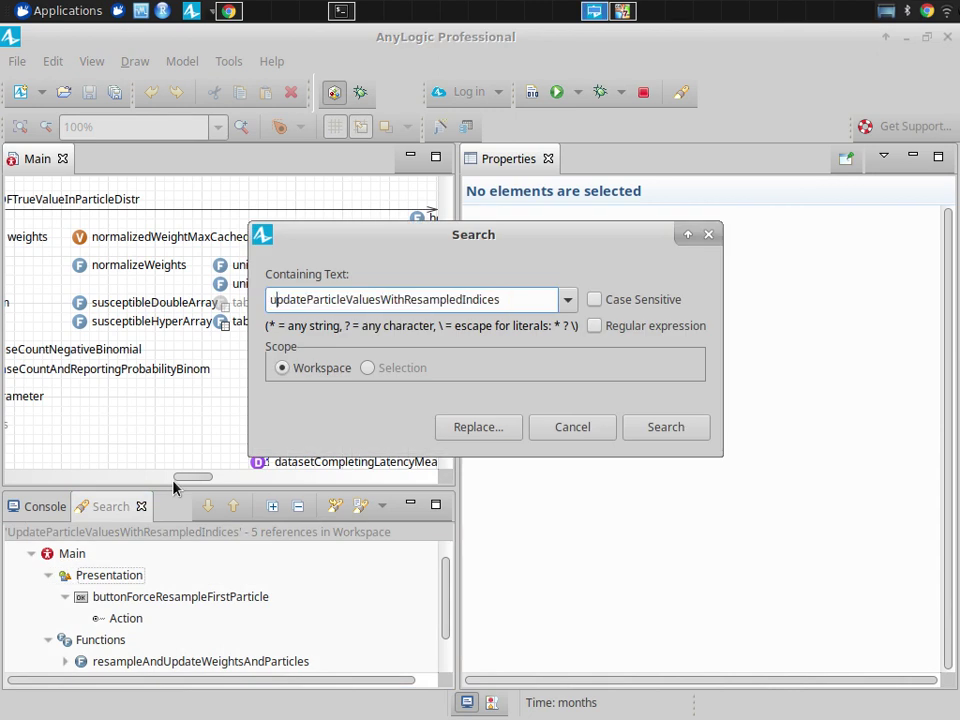
{"action": "key", "text": "Return"}
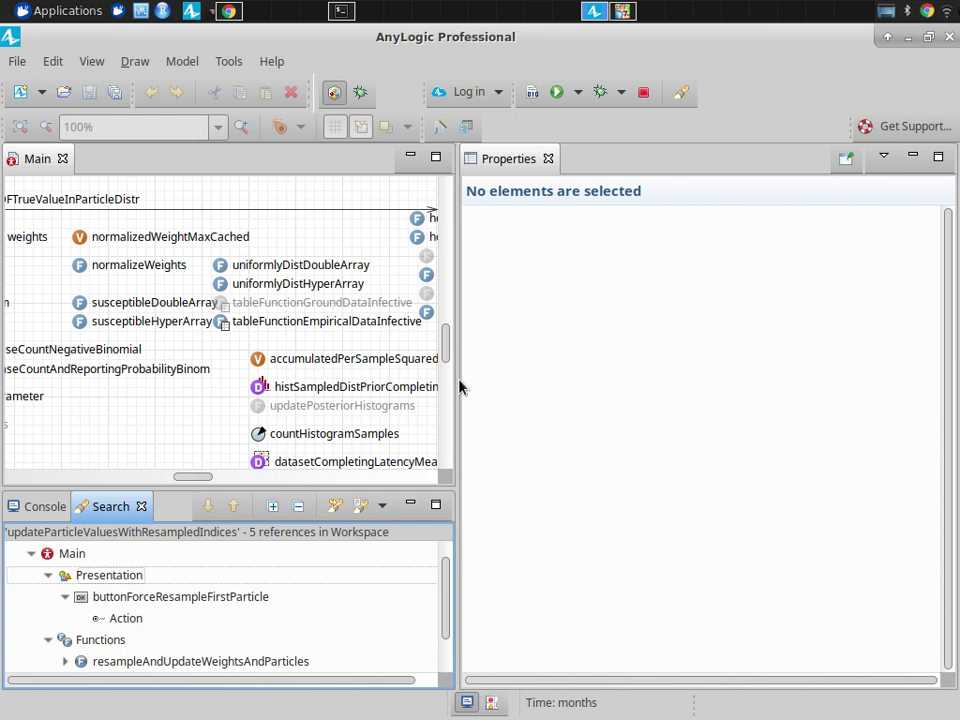
{"action": "left_click_drag", "start_coordinate": [456, 380], "coordinate": [688, 405]}
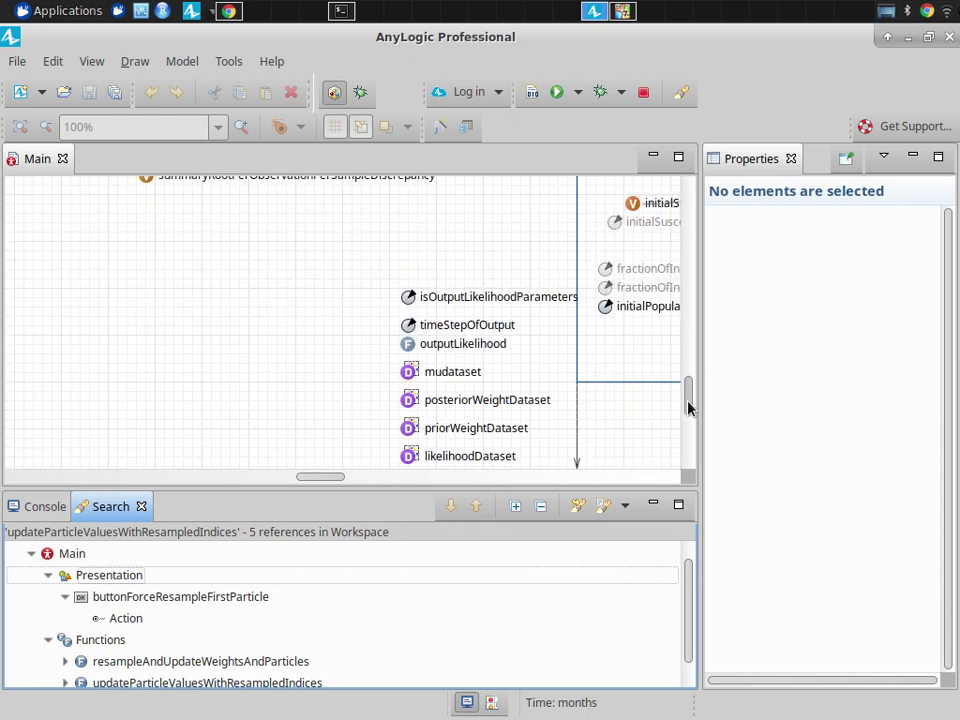
Trim the search text to updateParticleValues and rerun the workspace search.
{"action": "key", "text": "alt+Tab"}
{"action": "key", "text": "Up"}
{"action": "key", "text": "Up"}
{"action": "key", "text": "Up"}
{"action": "key", "text": "Up"}
{"action": "key", "text": "Up"}
{"action": "key", "text": "Up"}
{"action": "key", "text": "End"}
{"action": "key", "text": "shift+Home"}
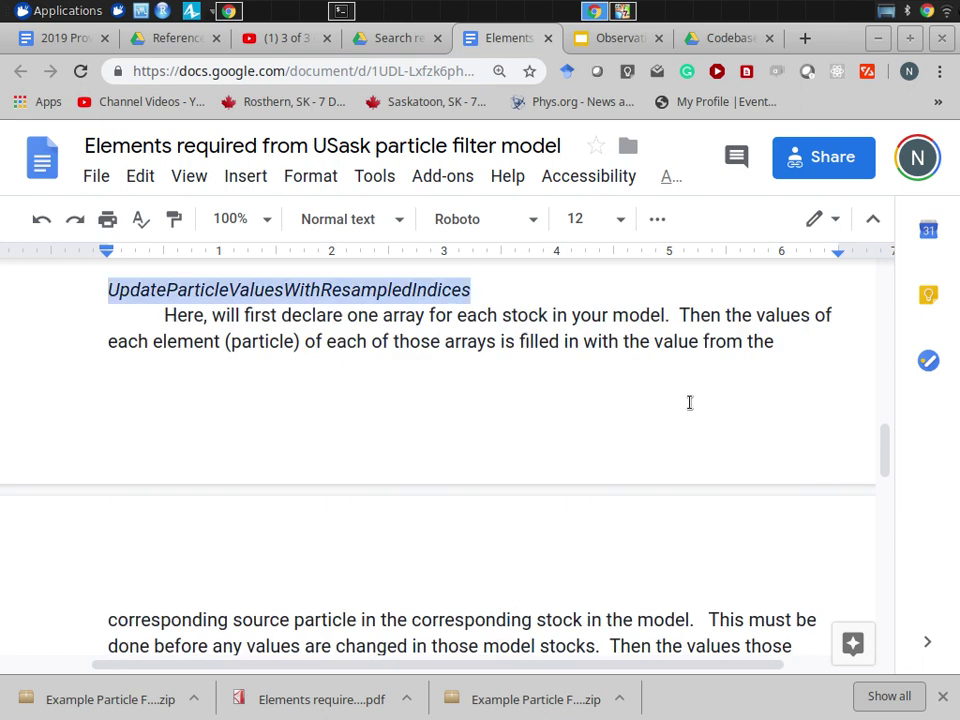
{"action": "key", "text": "alt+Tab"}
{"action": "key", "text": "ctrl+h"}
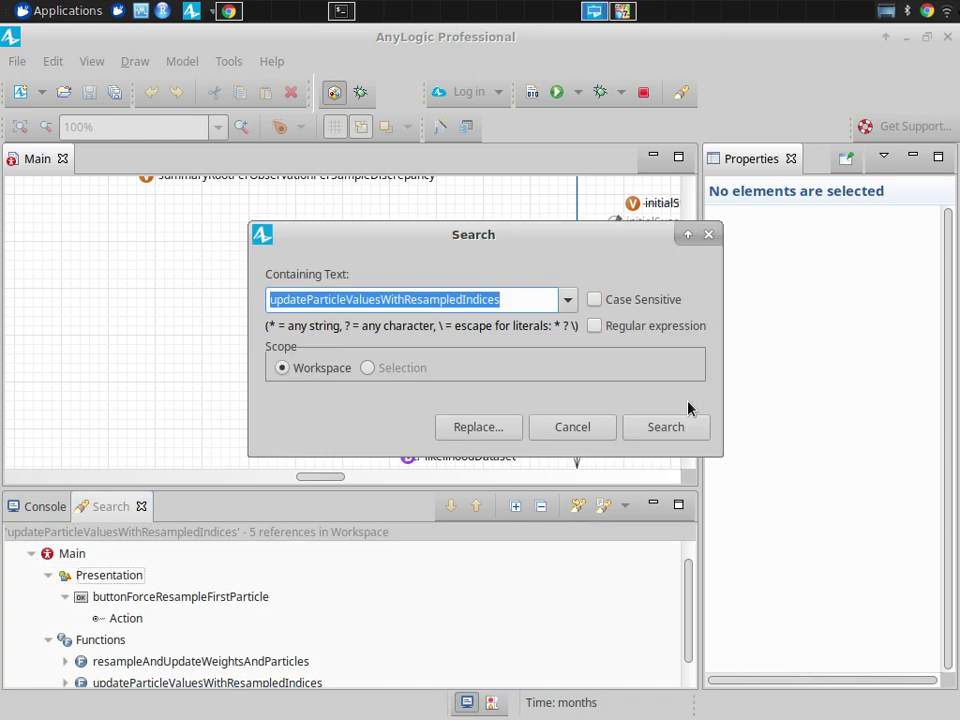
{"action": "key", "text": "End"}
{"action": "key", "text": "shift+Home"}
{"action": "key", "text": "shift+Right"}
{"action": "key", "text": "shift+Right"}
{"action": "key", "text": "shift+Right"}
{"action": "key", "text": "shift+Right"}
{"action": "key", "text": "shift+Right"}
{"action": "key", "text": "shift+Right"}
{"action": "key", "text": "shift+Right"}
{"action": "key", "text": "shift+Right"}
{"action": "key", "text": "shift+Right"}
{"action": "key", "text": "shift+Right"}
{"action": "key", "text": "shift+Right"}
{"action": "key", "text": "shift+Right"}
{"action": "key", "text": "shift+Right"}
{"action": "key", "text": "shift+Right"}
{"action": "key", "text": "shift+Right"}
{"action": "key", "text": "shift+Right"}
{"action": "key", "text": "shift+Right"}
{"action": "key", "text": "shift+Right"}
{"action": "key", "text": "shift+Right"}
{"action": "key", "text": "shift+Right"}
{"action": "key", "text": "Delete"}
{"action": "key", "text": "Return"}
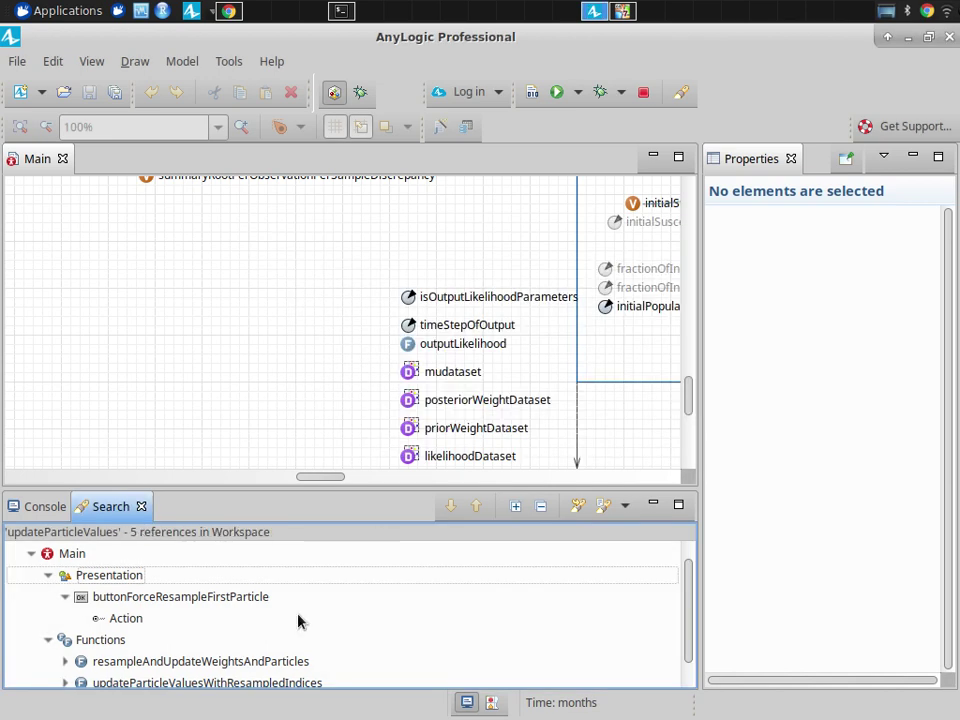
Open updateParticleValuesWithResampledIndices from the search results and widen its Properties panel.
{"action": "double_click", "coordinate": [302, 683]}
{"action": "left_click_drag", "start_coordinate": [700, 345], "coordinate": [259, 294]}
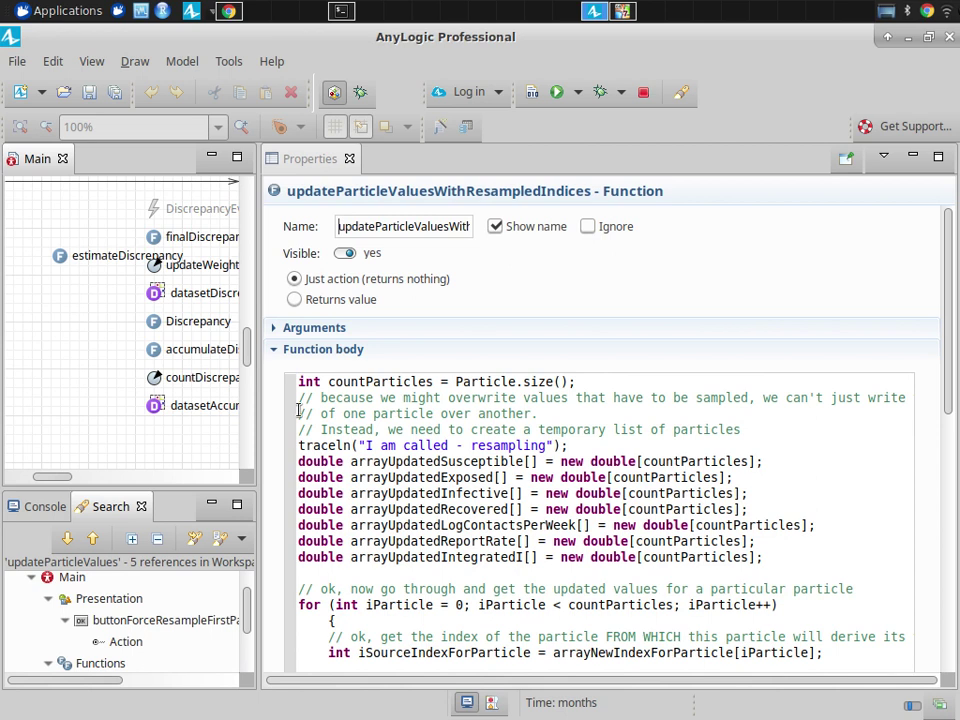
{"action": "left_click", "coordinate": [459, 652]}
{"action": "key", "text": "Down"}
{"action": "key", "text": "Down"}
{"action": "key", "text": "Down"}
{"action": "key", "text": "Down"}
{"action": "key", "text": "Down"}
{"action": "key", "text": "Down"}
{"action": "key", "text": "Down"}
{"action": "key", "text": "Down"}
{"action": "key", "text": "Down"}
{"action": "key", "text": "Down"}
{"action": "key", "text": "Down"}
{"action": "key", "text": "Down"}
{"action": "key", "text": "Down"}
{"action": "key", "text": "Down"}
{"action": "key", "text": "Down"}
{"action": "key", "text": "Down"}
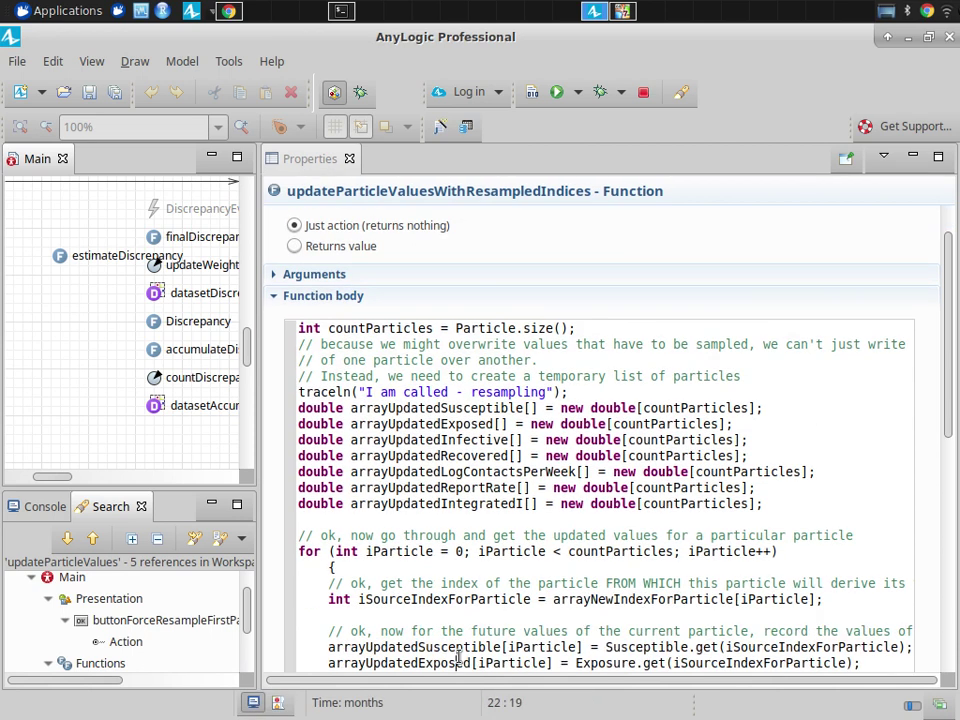
{"action": "left_click", "coordinate": [444, 409]}
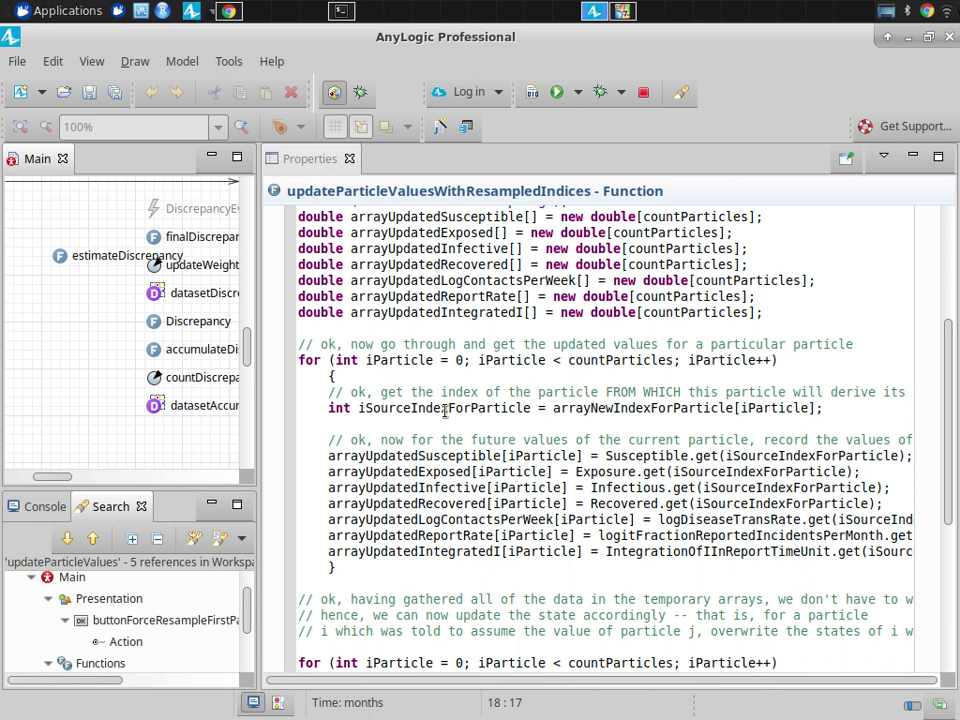
{"action": "key", "text": "Down"}
{"action": "key", "text": "Down"}
{"action": "key", "text": "Down"}
{"action": "key", "text": "Down"}
{"action": "key", "text": "Down"}
{"action": "key", "text": "Down"}
{"action": "key", "text": "Down"}
{"action": "key", "text": "Down"}
{"action": "key", "text": "Down"}
{"action": "key", "text": "Down"}
{"action": "key", "text": "Down"}
{"action": "key", "text": "Down"}
{"action": "key", "text": "Down"}
{"action": "key", "text": "Down"}
{"action": "key", "text": "Down"}
{"action": "key", "text": "Down"}
{"action": "key", "text": "Down"}
{"action": "key", "text": "Down"}
{"action": "key", "text": "Down"}
{"action": "key", "text": "Down"}
{"action": "key", "text": "Down"}
{"action": "key", "text": "Down"}
{"action": "key", "text": "Down"}
{"action": "key", "text": "Down"}
{"action": "key", "text": "Down"}
{"action": "key", "text": "Down"}
{"action": "key", "text": "Down"}
{"action": "key", "text": "Down"}
{"action": "key", "text": "Down"}
{"action": "key", "text": "Down"}
{"action": "key", "text": "Down"}
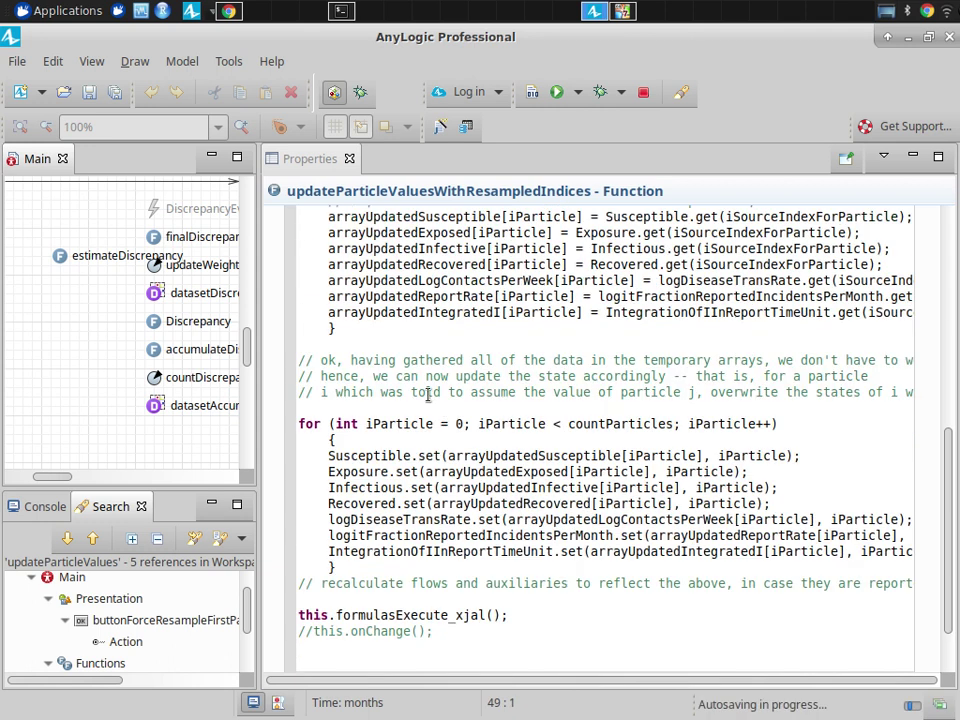
{"action": "left_click", "coordinate": [421, 360]}
{"action": "key", "text": "End"}
{"action": "key", "text": "Right"}
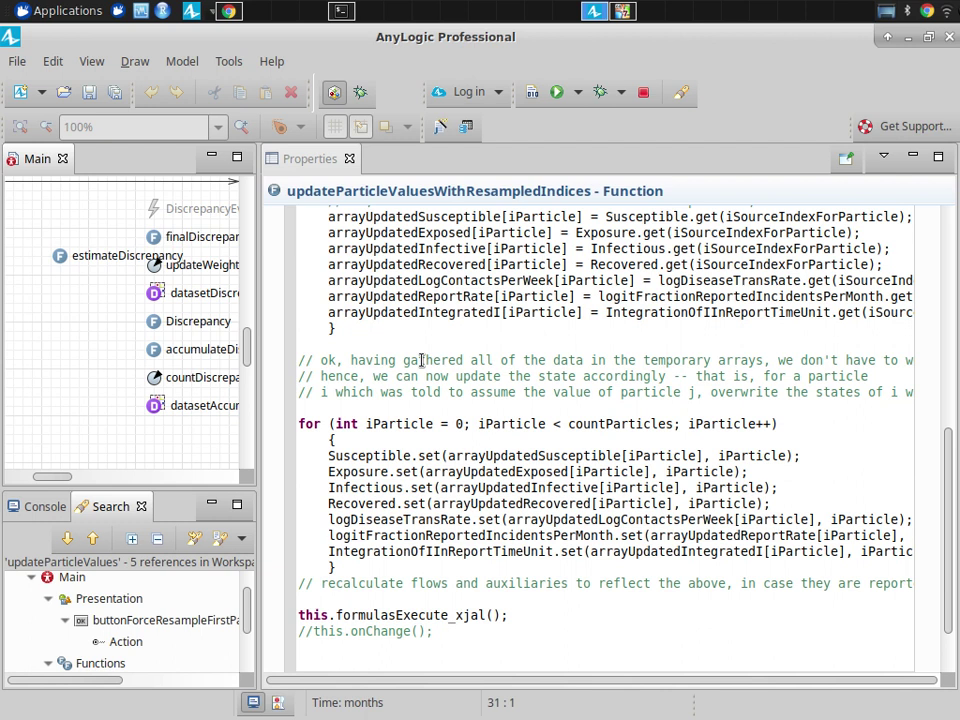
{"action": "key", "text": "Down"}
{"action": "key", "text": "Down"}
{"action": "key", "text": "Up"}
{"action": "key", "text": "Right"}
{"action": "key", "text": "Right"}
{"action": "key", "text": "Right"}
{"action": "key", "text": "Right"}
{"action": "key", "text": "Right"}
{"action": "key", "text": "Right"}
{"action": "key", "text": "Right"}
{"action": "key", "text": "Right"}
{"action": "key", "text": "Right"}
{"action": "key", "text": "Right"}
{"action": "key", "text": "Right"}
{"action": "key", "text": "Right"}
{"action": "key", "text": "Right"}
{"action": "key", "text": "Right"}
{"action": "key", "text": "Right"}
{"action": "key", "text": "Right"}
{"action": "key", "text": "Right"}
{"action": "key", "text": "Right"}
{"action": "key", "text": "Right"}
{"action": "key", "text": "Right"}
{"action": "key", "text": "Right"}
{"action": "key", "text": "Right"}
{"action": "key", "text": "Right"}
{"action": "key", "text": "Right"}
{"action": "key", "text": "Right"}
{"action": "key", "text": "Right"}
{"action": "key", "text": "Right"}
{"action": "key", "text": "Right"}
{"action": "key", "text": "Right"}
{"action": "key", "text": "Right"}
{"action": "key", "text": "Right"}
{"action": "key", "text": "Right"}
{"action": "key", "text": "Right"}
{"action": "key", "text": "Right"}
{"action": "key", "text": "Right"}
{"action": "key", "text": "Right"}
{"action": "key", "text": "Right"}
{"action": "key", "text": "Right"}
{"action": "key", "text": "Right"}
{"action": "key", "text": "Right"}
{"action": "key", "text": "Right"}
{"action": "key", "text": "Right"}
{"action": "key", "text": "Right"}
{"action": "key", "text": "Right"}
{"action": "key", "text": "Right"}
{"action": "key", "text": "Right"}
{"action": "key", "text": "Right"}
{"action": "key", "text": "Right"}
{"action": "key", "text": "Right"}
{"action": "key", "text": "Right"}
{"action": "key", "text": "Right"}
{"action": "key", "text": "Right"}
{"action": "key", "text": "Right"}
{"action": "key", "text": "Right"}
{"action": "key", "text": "Right"}
{"action": "key", "text": "Right"}
{"action": "key", "text": "Right"}
{"action": "key", "text": "Right"}
{"action": "key", "text": "Right"}
{"action": "key", "text": "Right"}
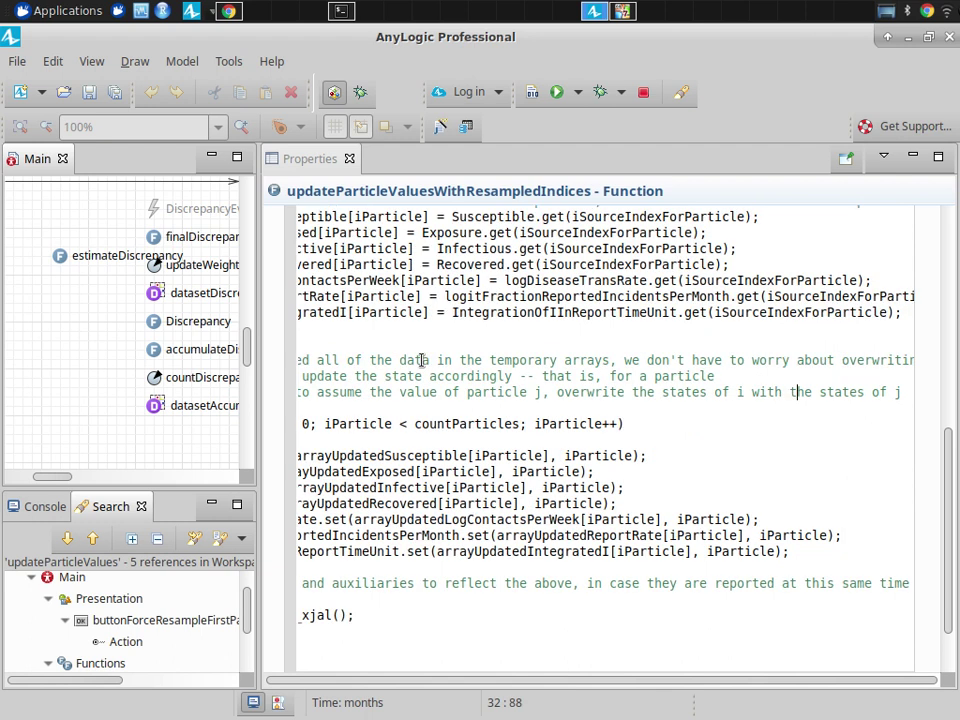
{"action": "key", "text": "Down"}
{"action": "key", "text": "Down"}
{"action": "key", "text": "Down"}
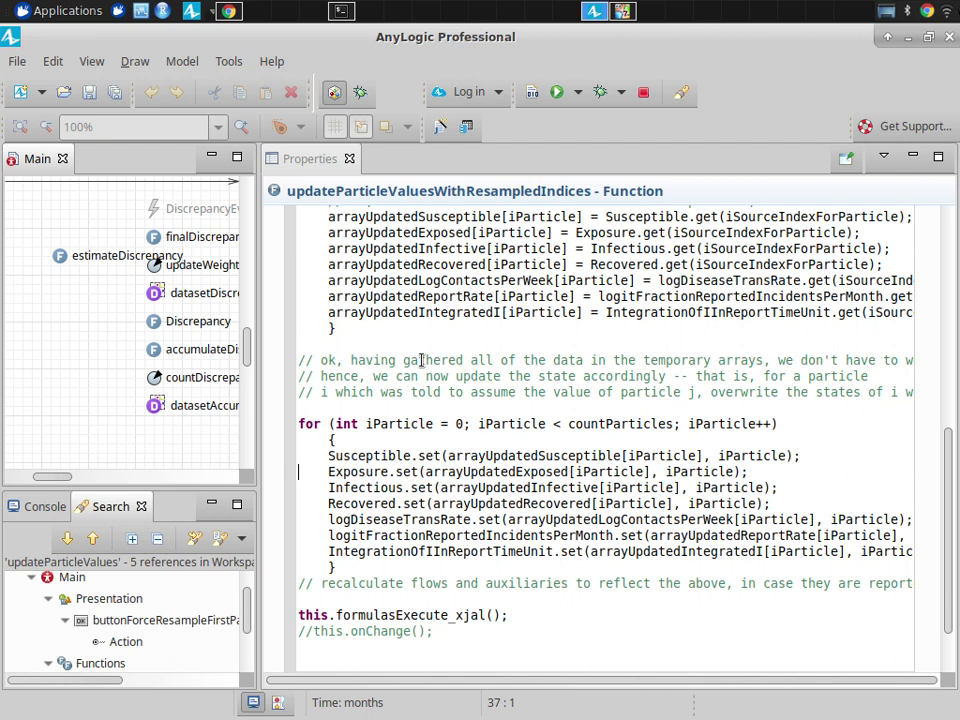
Review the function's seven temporary array declarations and loops down to the stock updates.
{"action": "key", "text": "Up"}
{"action": "key", "text": "Up"}
{"action": "key", "text": "Up"}
{"action": "key", "text": "Up"}
{"action": "key", "text": "Up"}
{"action": "key", "text": "Up"}
{"action": "key", "text": "Up"}
{"action": "key", "text": "Up"}
{"action": "key", "text": "Up"}
{"action": "key", "text": "Up"}
{"action": "key", "text": "Up"}
{"action": "key", "text": "Up"}
{"action": "key", "text": "Up"}
{"action": "key", "text": "Up"}
{"action": "key", "text": "Up"}
{"action": "key", "text": "Up"}
{"action": "key", "text": "Up"}
{"action": "key", "text": "Up"}
{"action": "key", "text": "Up"}
{"action": "key", "text": "Up"}
{"action": "key", "text": "Up"}
{"action": "key", "text": "Up"}
{"action": "key", "text": "Up"}
{"action": "key", "text": "Up"}
{"action": "key", "text": "Up"}
{"action": "key", "text": "Up"}
{"action": "key", "text": "Up"}
{"action": "key", "text": "Up"}
{"action": "key", "text": "Up"}
{"action": "key", "text": "Up"}
{"action": "key", "text": "Up"}
{"action": "key", "text": "Up"}
{"action": "key", "text": "Up"}
{"action": "key", "text": "Up"}
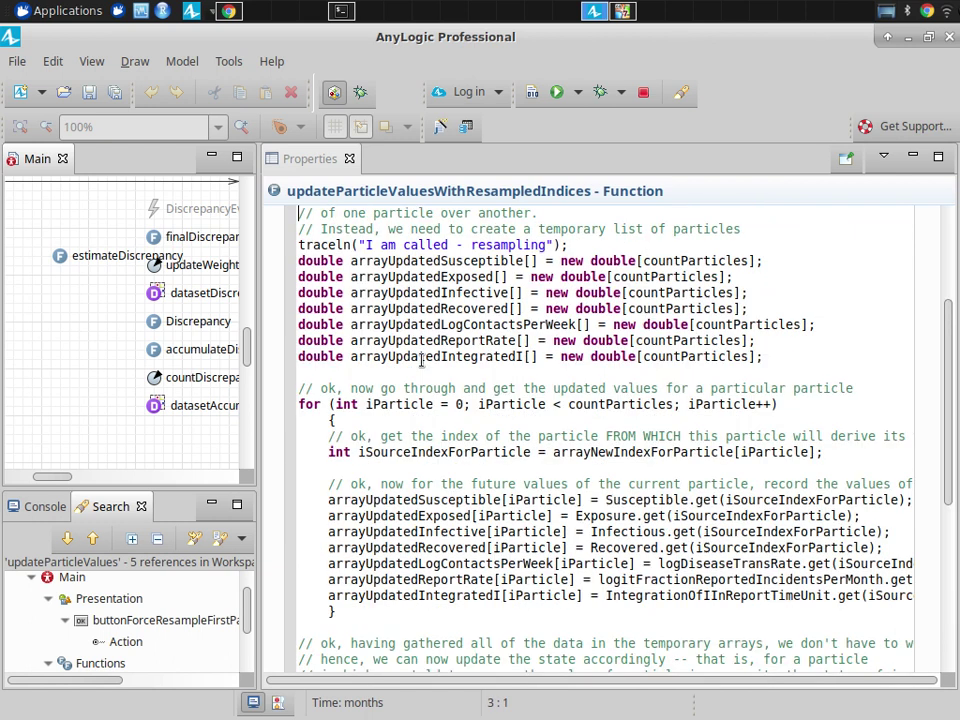
{"action": "key", "text": "Down"}
{"action": "key", "text": "Down"}
{"action": "key", "text": "Down"}
{"action": "key", "text": "Down"}
{"action": "key", "text": "Down"}
{"action": "key", "text": "Down"}
{"action": "key", "text": "Down"}
{"action": "key", "text": "Down"}
{"action": "key", "text": "Down"}
{"action": "key", "text": "Down"}
{"action": "key", "text": "Down"}
{"action": "key", "text": "Down"}
{"action": "key", "text": "Down"}
{"action": "key", "text": "Down"}
{"action": "key", "text": "Down"}
{"action": "key", "text": "Down"}
{"action": "key", "text": "Down"}
{"action": "key", "text": "Down"}
{"action": "key", "text": "Down"}
{"action": "key", "text": "Down"}
{"action": "key", "text": "Down"}
{"action": "key", "text": "Down"}
{"action": "key", "text": "Down"}
{"action": "key", "text": "Down"}
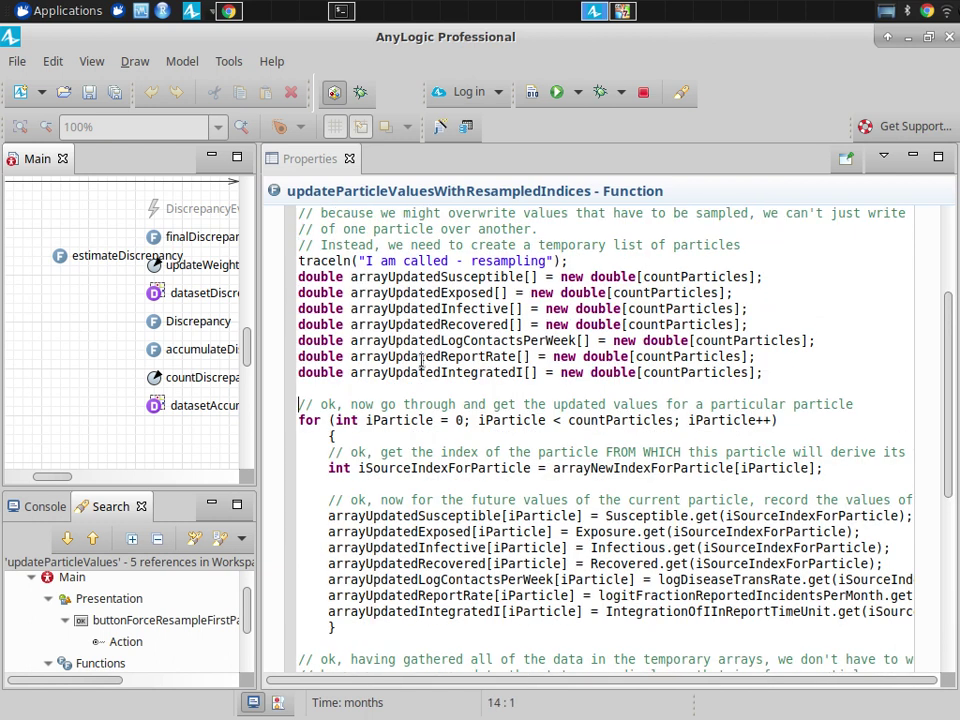
{"action": "key", "text": "Up"}
{"action": "key", "text": "Up"}
{"action": "key", "text": "Up"}
{"action": "key", "text": "Up"}
{"action": "key", "text": "Up"}
{"action": "key", "text": "Up"}
{"action": "key", "text": "Up"}
{"action": "key", "text": "Up"}
{"action": "key", "text": "Down"}
{"action": "key", "text": "Down"}
{"action": "key", "text": "Down"}
{"action": "key", "text": "Down"}
{"action": "key", "text": "Down"}
{"action": "key", "text": "Down"}
{"action": "key", "text": "Down"}
{"action": "key", "text": "Down"}
{"action": "key", "text": "Down"}
{"action": "key", "text": "Down"}
{"action": "key", "text": "Down"}
{"action": "key", "text": "Down"}
{"action": "key", "text": "Down"}
{"action": "key", "text": "Down"}
{"action": "key", "text": "Down"}
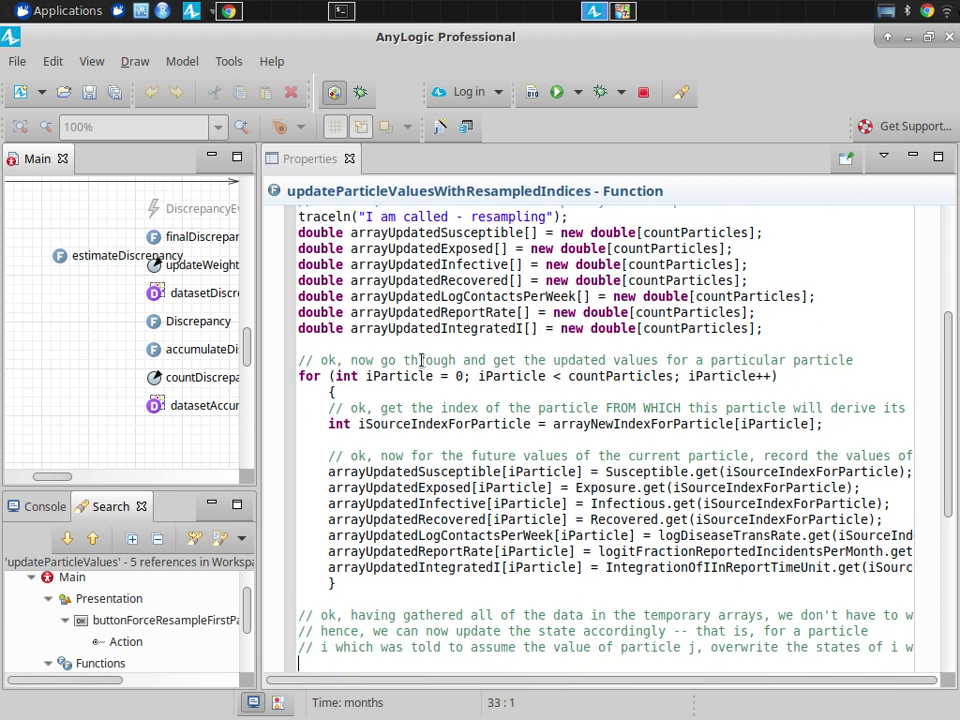
{"action": "key", "text": "Down"}
{"action": "key", "text": "Down"}
{"action": "key", "text": "Down"}
{"action": "key", "text": "Down"}
{"action": "key", "text": "Down"}
{"action": "key", "text": "Down"}
{"action": "key", "text": "Down"}
{"action": "key", "text": "Down"}
{"action": "key", "text": "Down"}
{"action": "key", "text": "Down"}
{"action": "key", "text": "Down"}
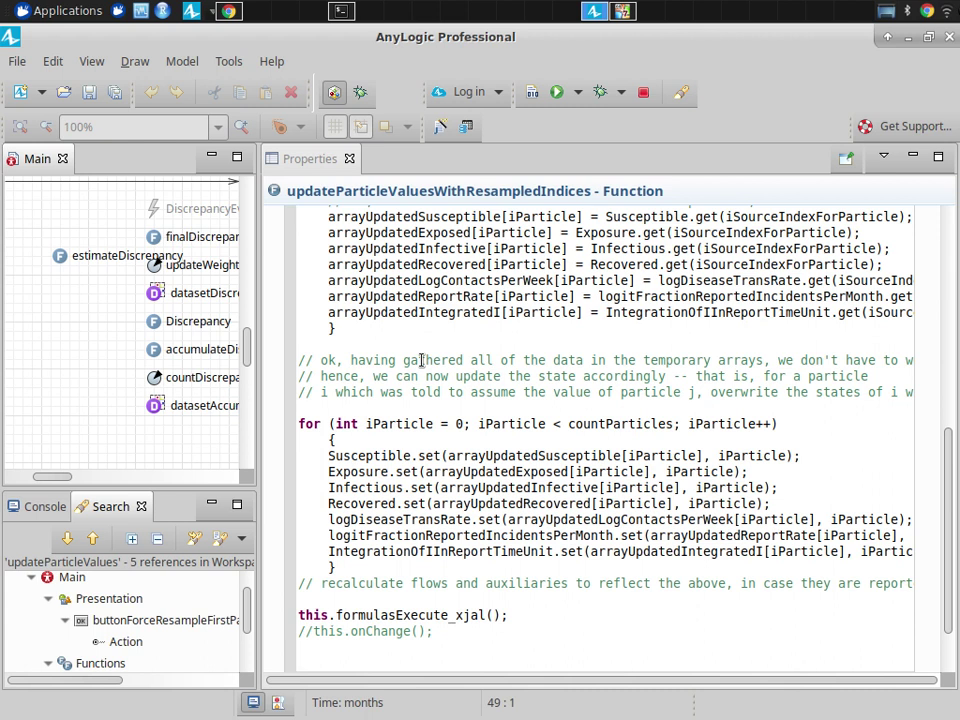
Back in AnyLogic, close the Console panel and widen the model canvas and search results.
{"action": "key", "text": "alt+Tab"}
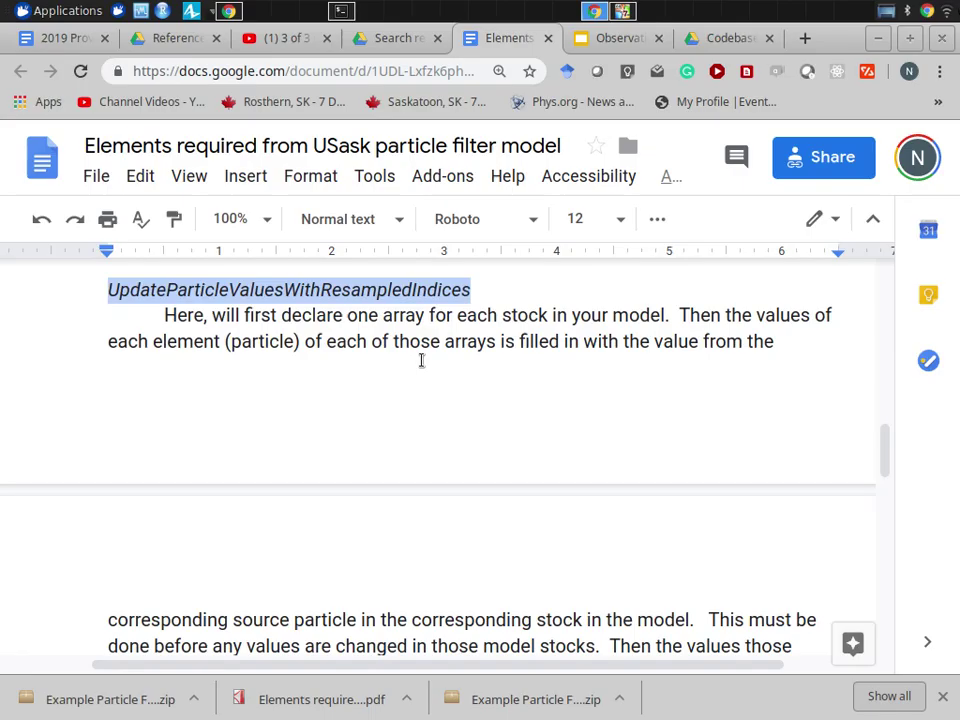
{"action": "key", "text": "alt+Tab"}
{"action": "key", "text": "alt+shift+Tab"}
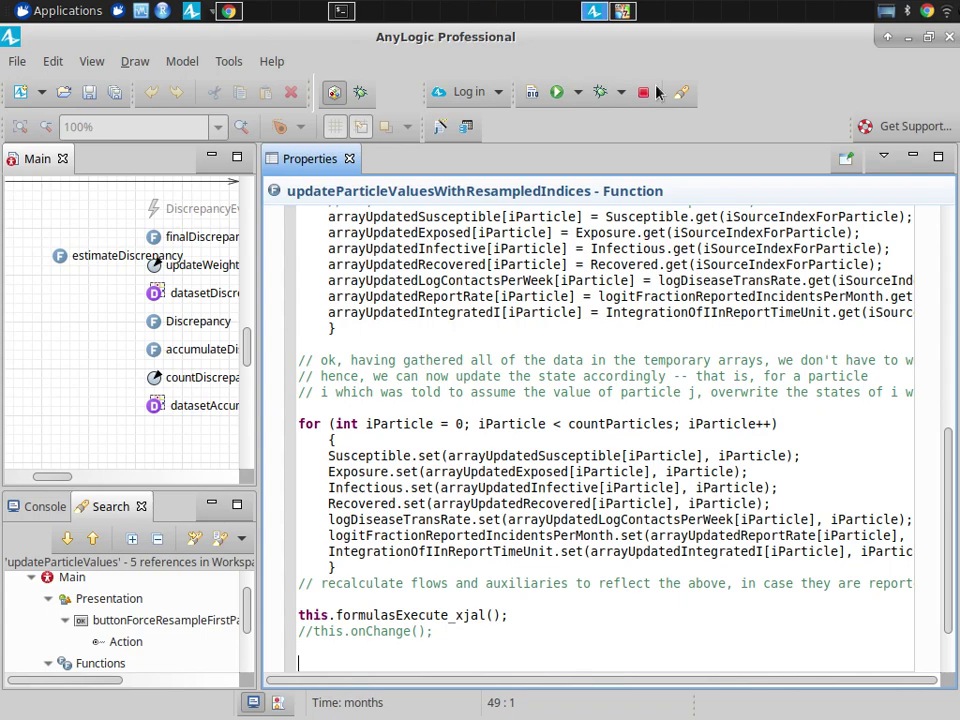
{"action": "left_click", "coordinate": [643, 93]}
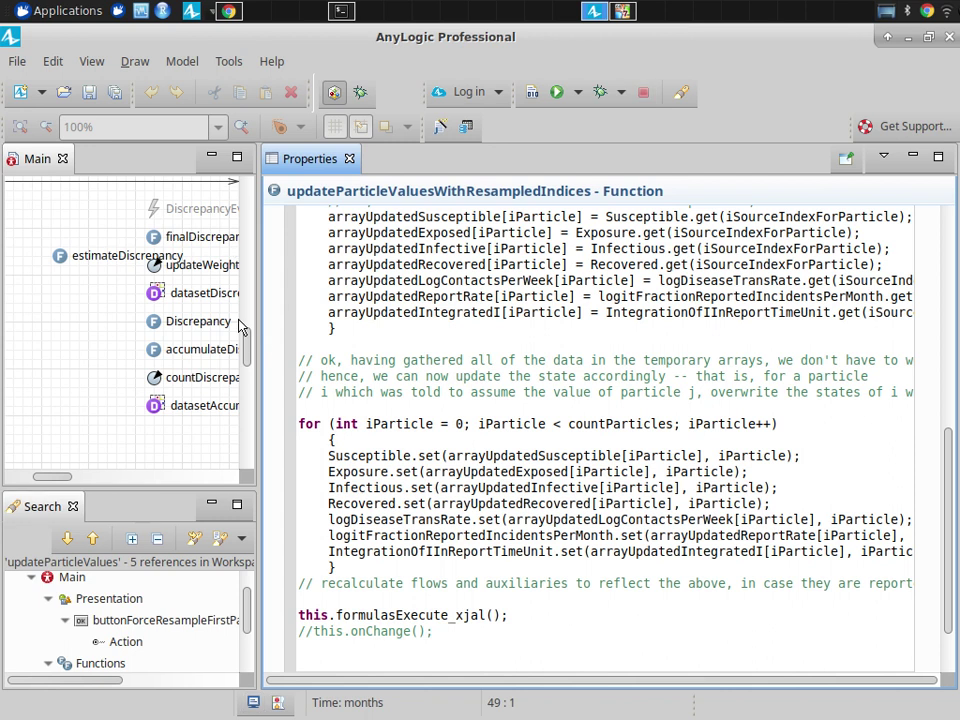
{"action": "left_click_drag", "start_coordinate": [255, 343], "coordinate": [579, 369]}
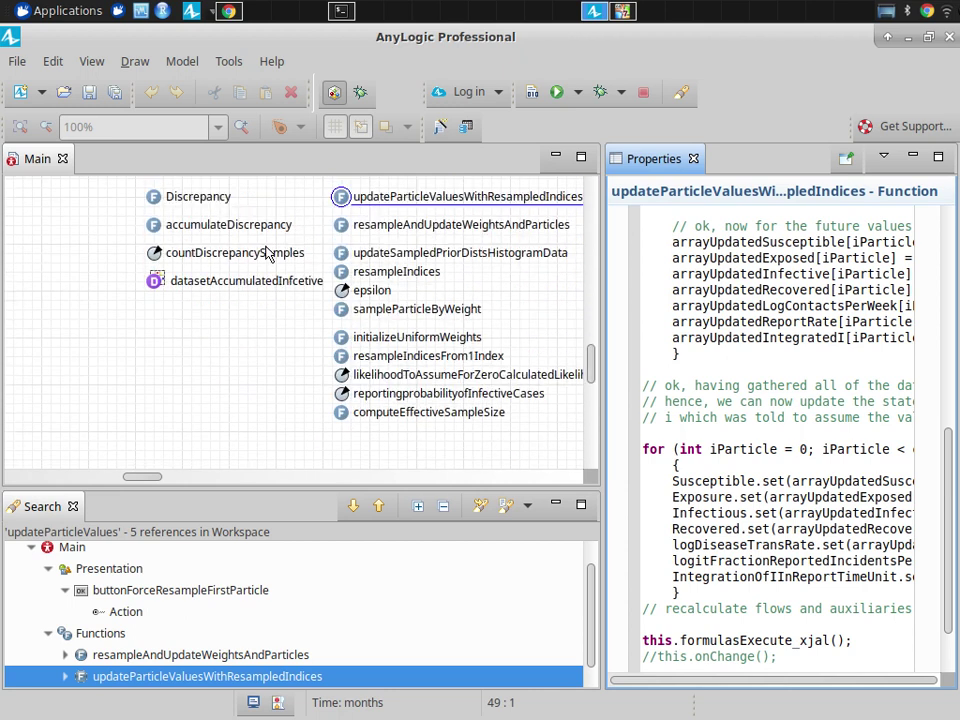
{"action": "mouse_move", "coordinate": [137, 483]}
{"action": "left_mouse_down"}
{"action": "mouse_move", "coordinate": [190, 483]}
{"action": "mouse_move", "coordinate": [152, 487]}
{"action": "left_mouse_up"}
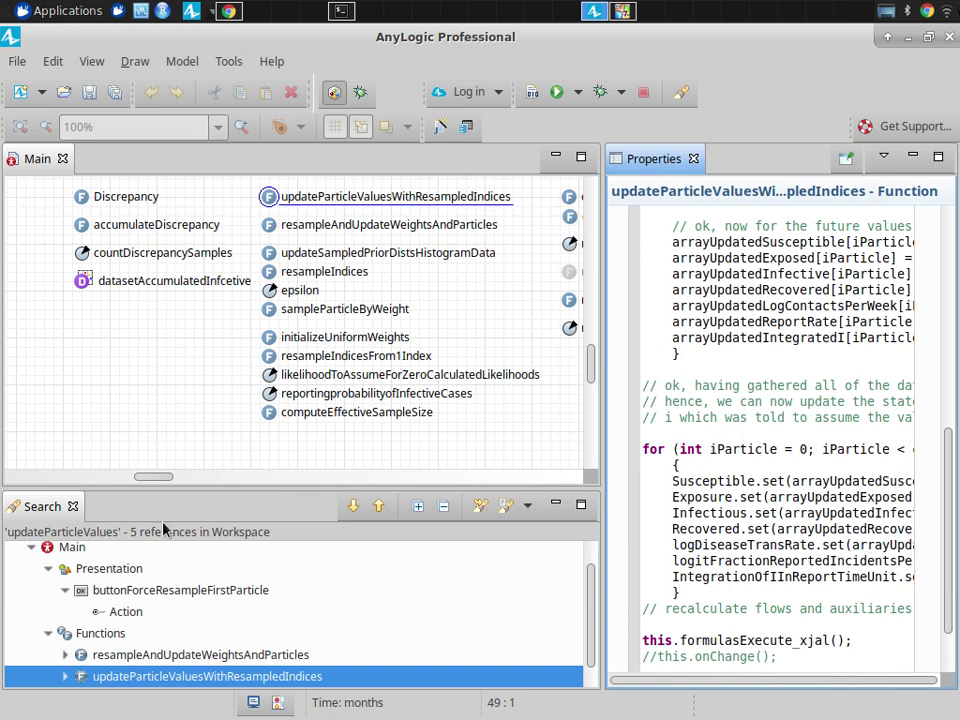
Show the Projects panel, view the aggregateModelFinal model's options, then return to the requirements document.
{"action": "left_click", "coordinate": [92, 62]}
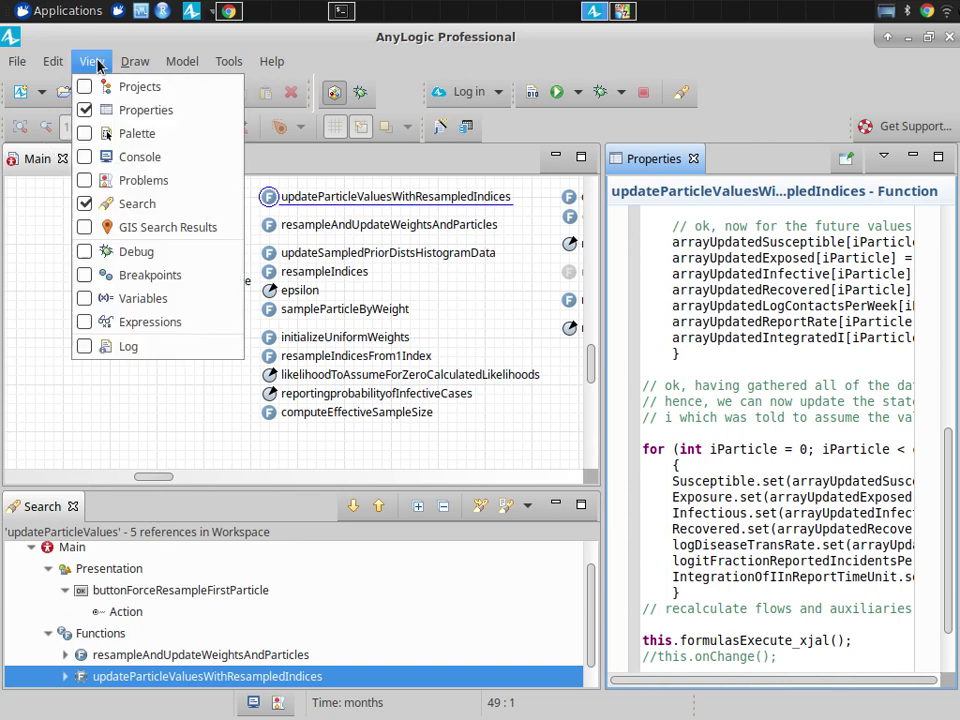
{"action": "left_click", "coordinate": [100, 86]}
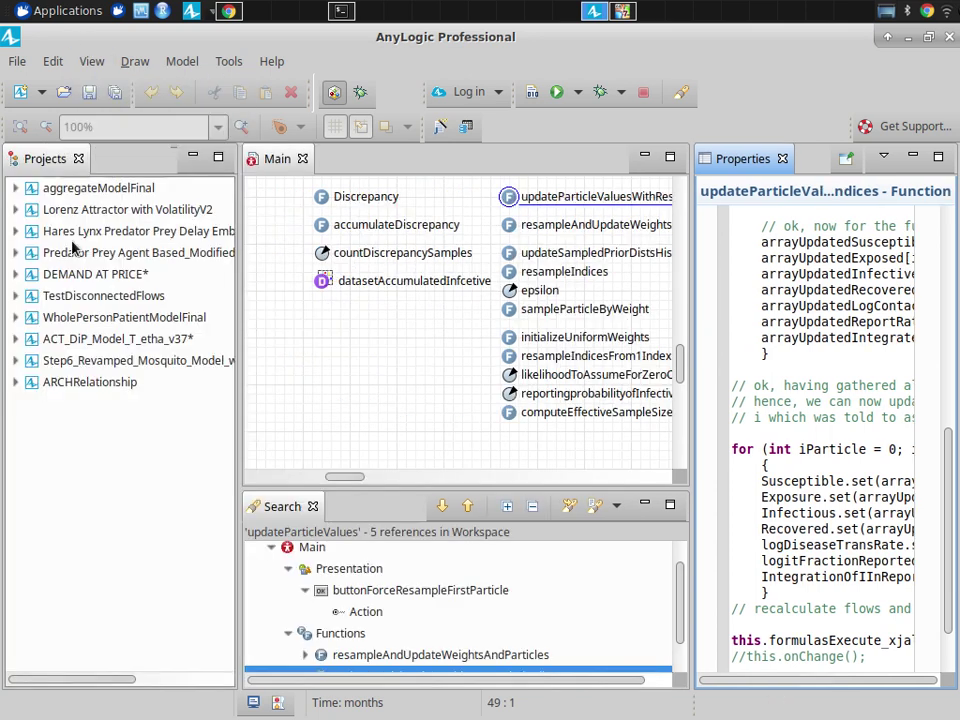
{"action": "right_click", "coordinate": [75, 189]}
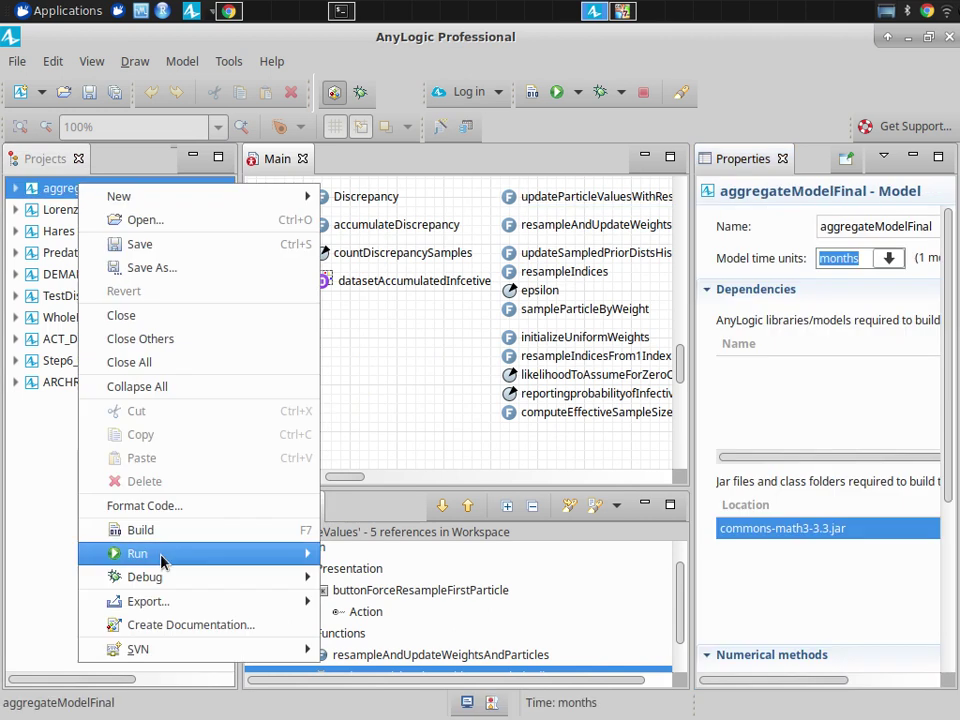
{"action": "mouse_move", "coordinate": [155, 551]}
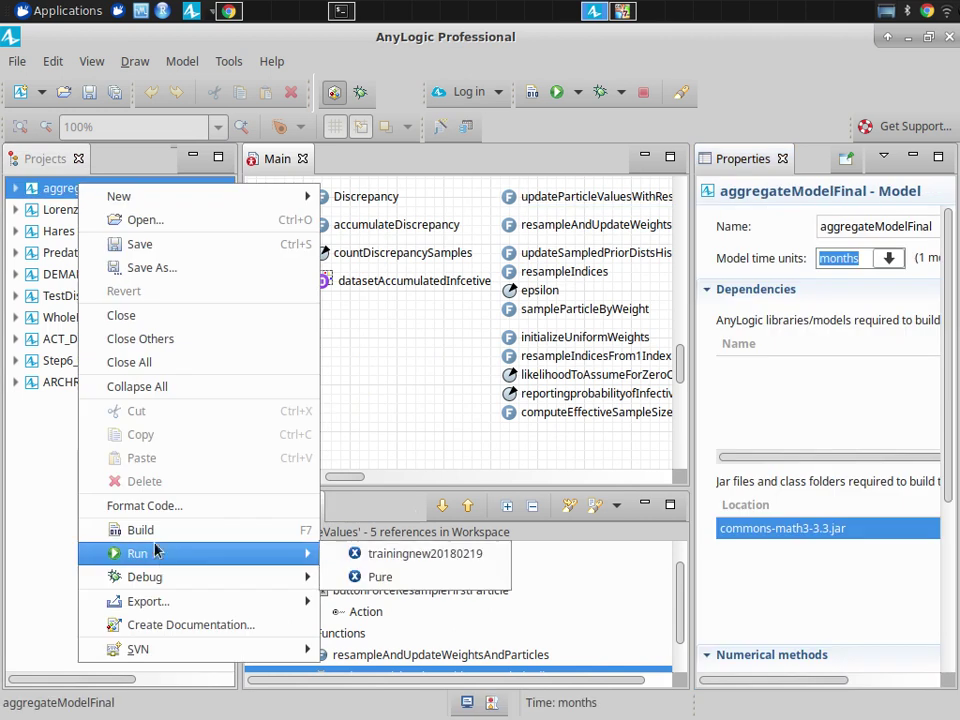
{"action": "left_click", "coordinate": [595, 452]}
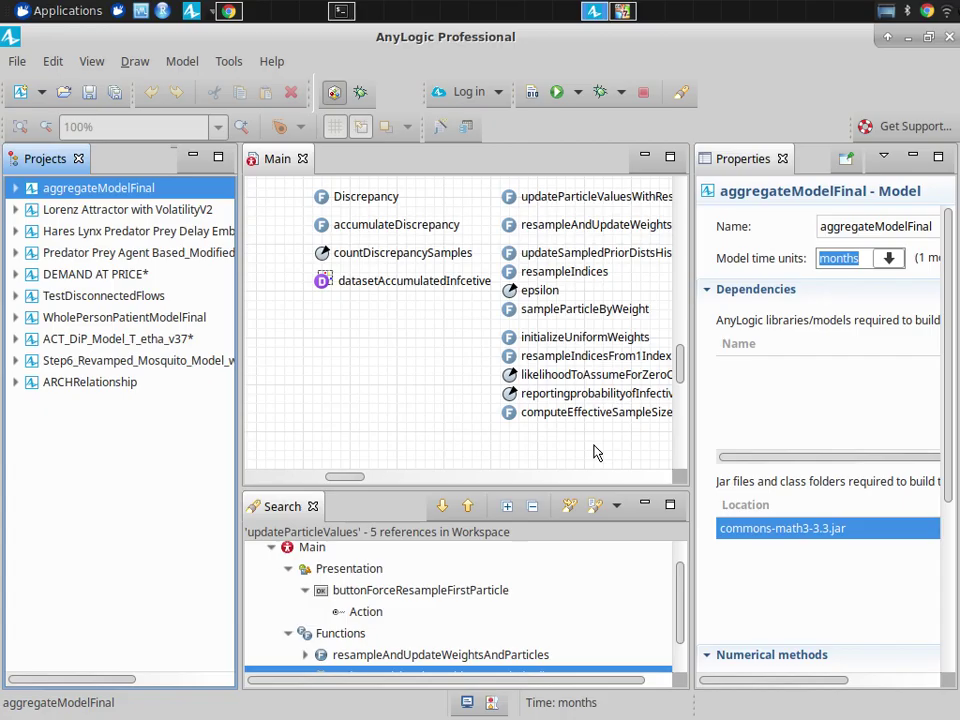
{"action": "key", "text": "alt+Tab"}
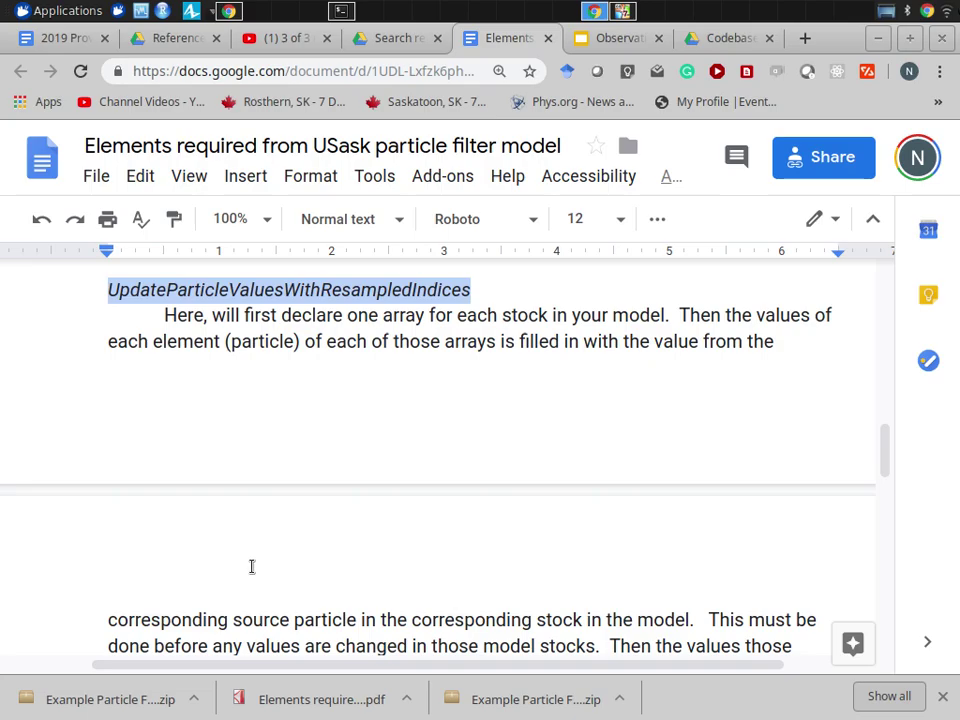
Review the required functions and variables list from the top of the requirements document.
{"action": "key", "text": "Page_Down"}
{"action": "key", "text": "Page_Up"}
{"action": "key", "text": "Page_Up"}
{"action": "key", "text": "Page_Up"}
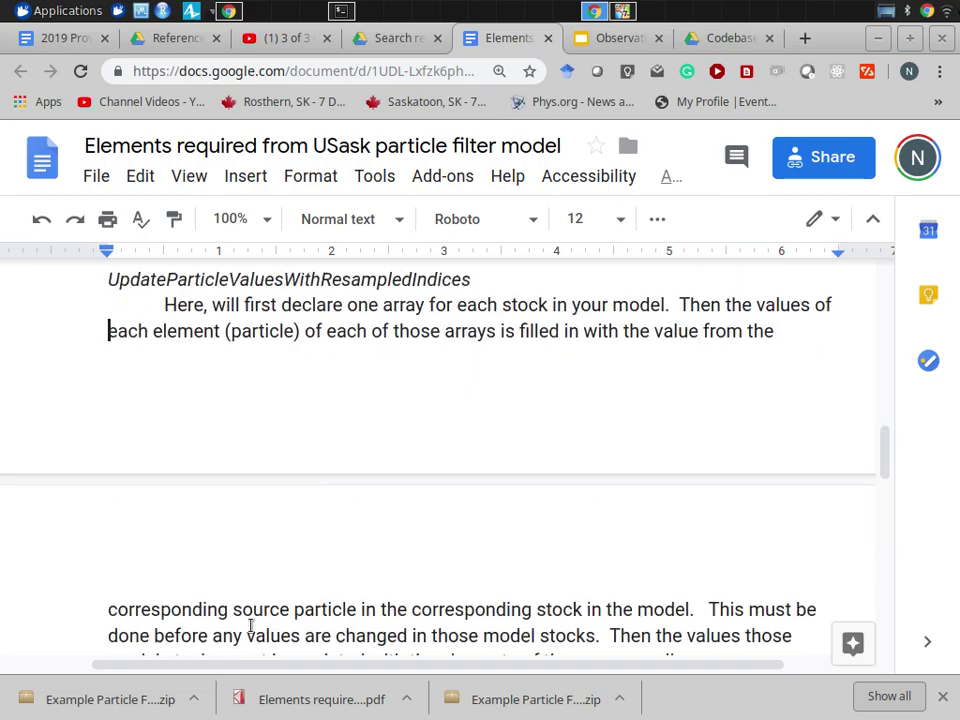
{"action": "key", "text": "Page_Up"}
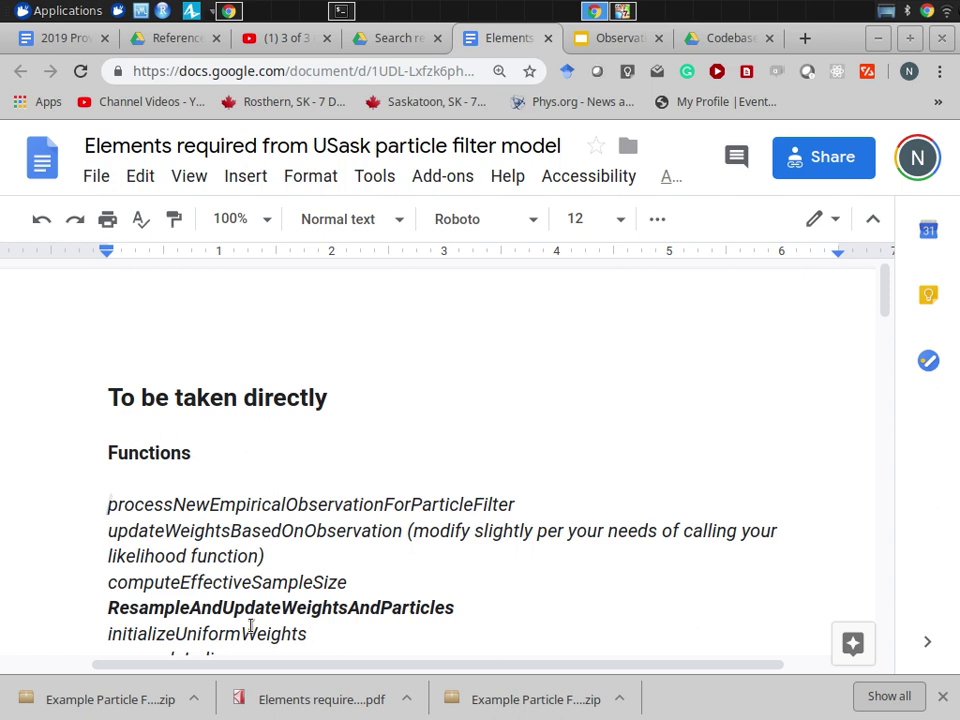
{"action": "scroll", "coordinate": [251, 627], "scroll_direction": "down", "scroll_amount": 5}
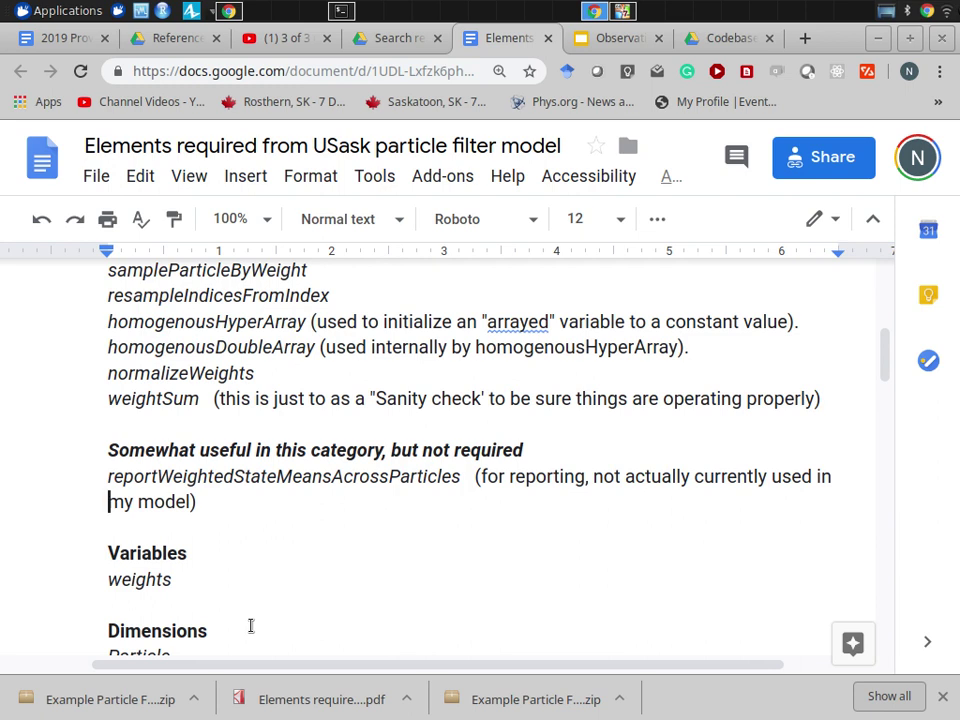
Switch between the VirtualBox and Chrome windows, then bring SimpleScreenRecorder forward.
{"action": "left_click", "coordinate": [624, 13]}
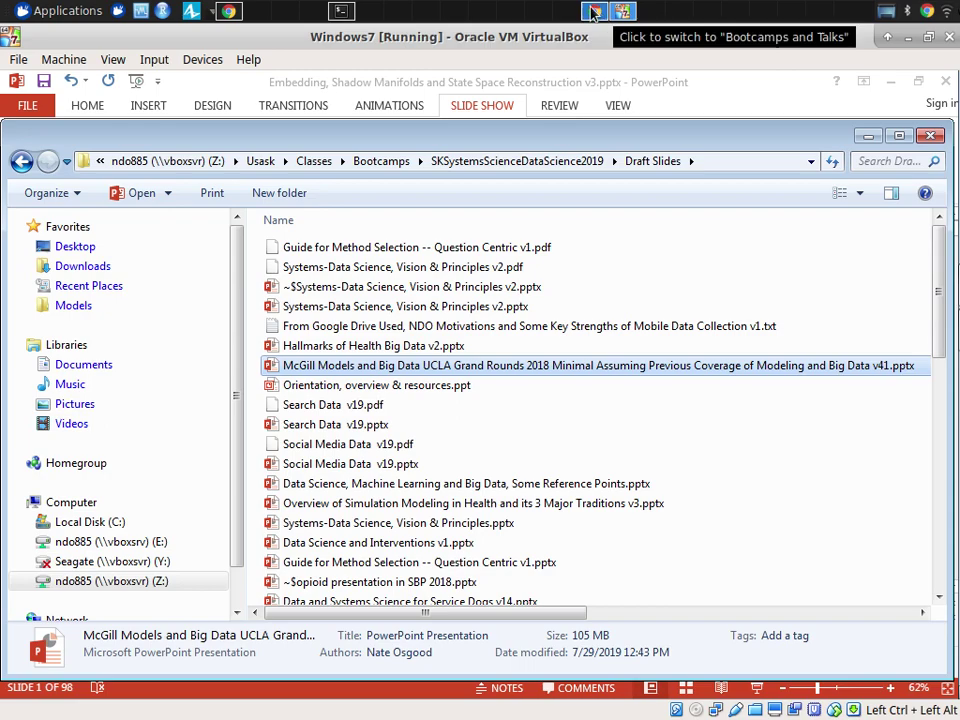
{"action": "left_click", "coordinate": [595, 13]}
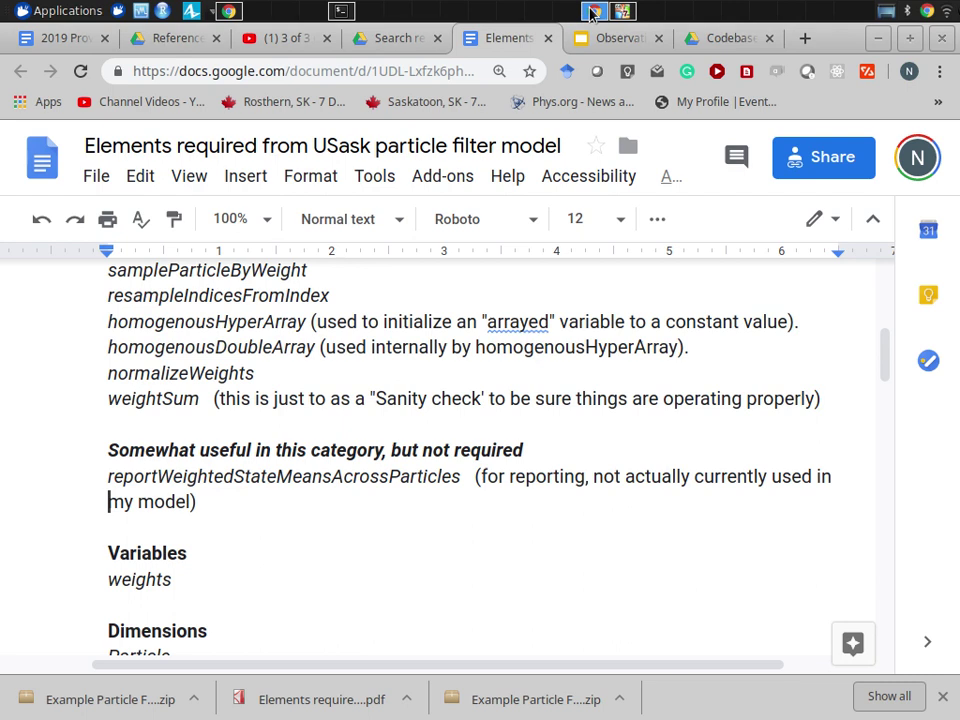
{"action": "key", "text": "alt+Tab"}
{"action": "key", "text": "alt+Tab"}
{"action": "key", "text": "alt+Tab"}
{"action": "key", "text": "alt+Tab"}
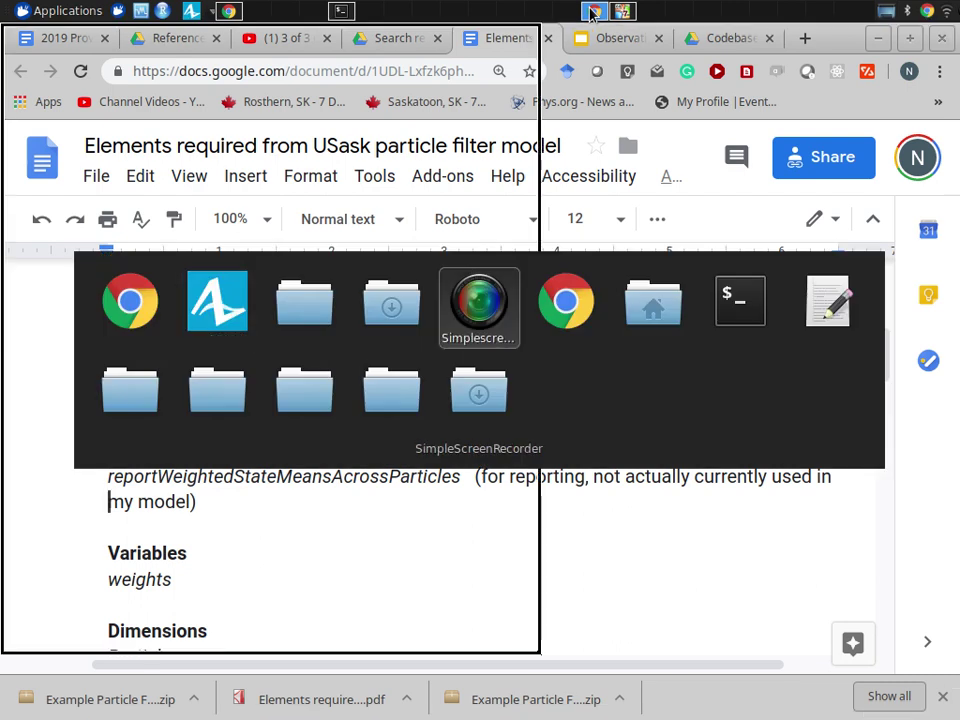